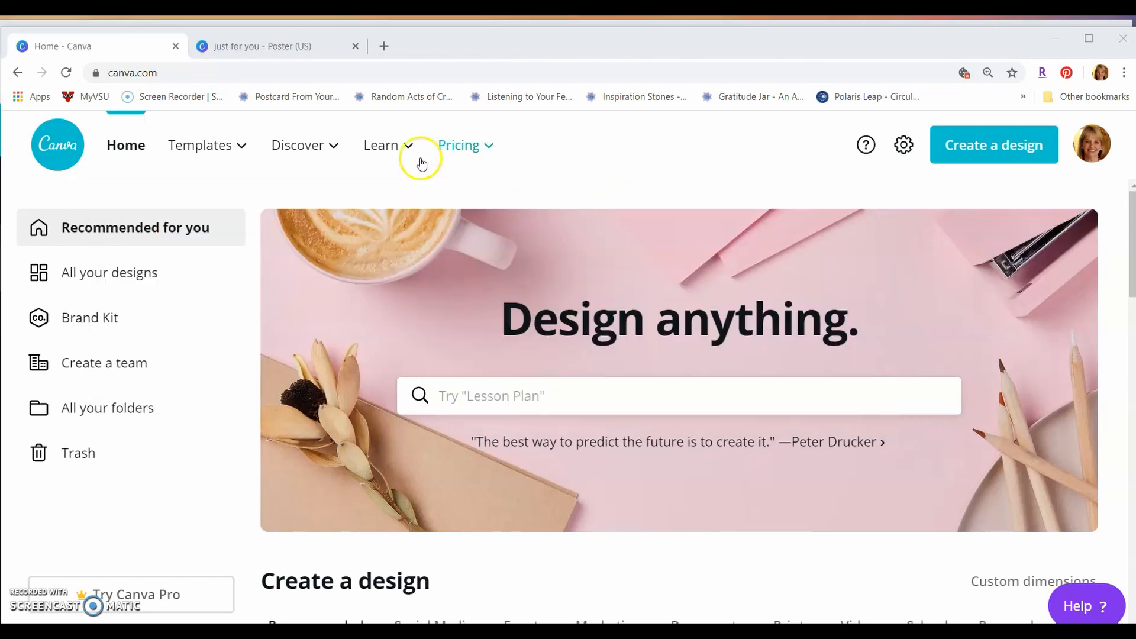
Open the "Getting started with Canva" tutorials and look through the available videos.
mouse_move(400, 155)
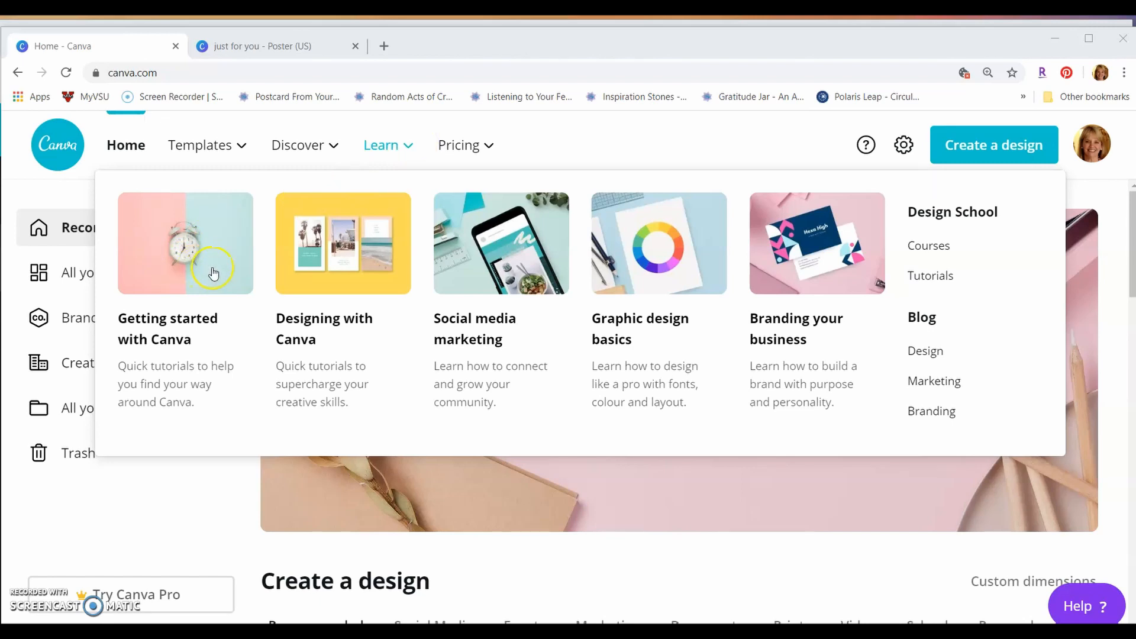
click(191, 253)
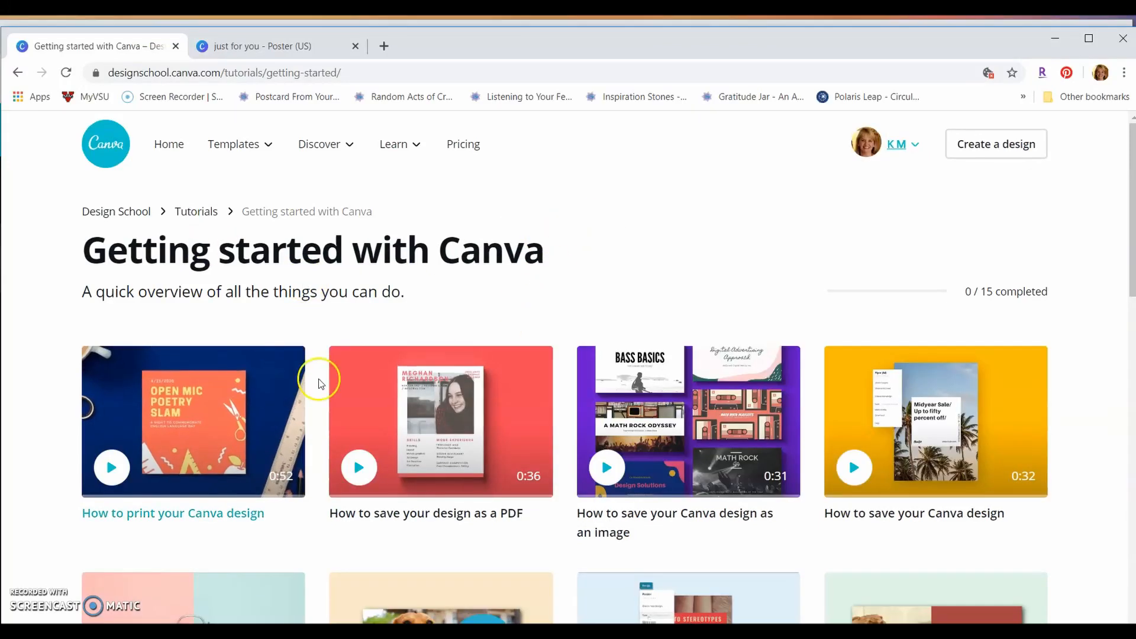
scroll(474, 469, down, 4)
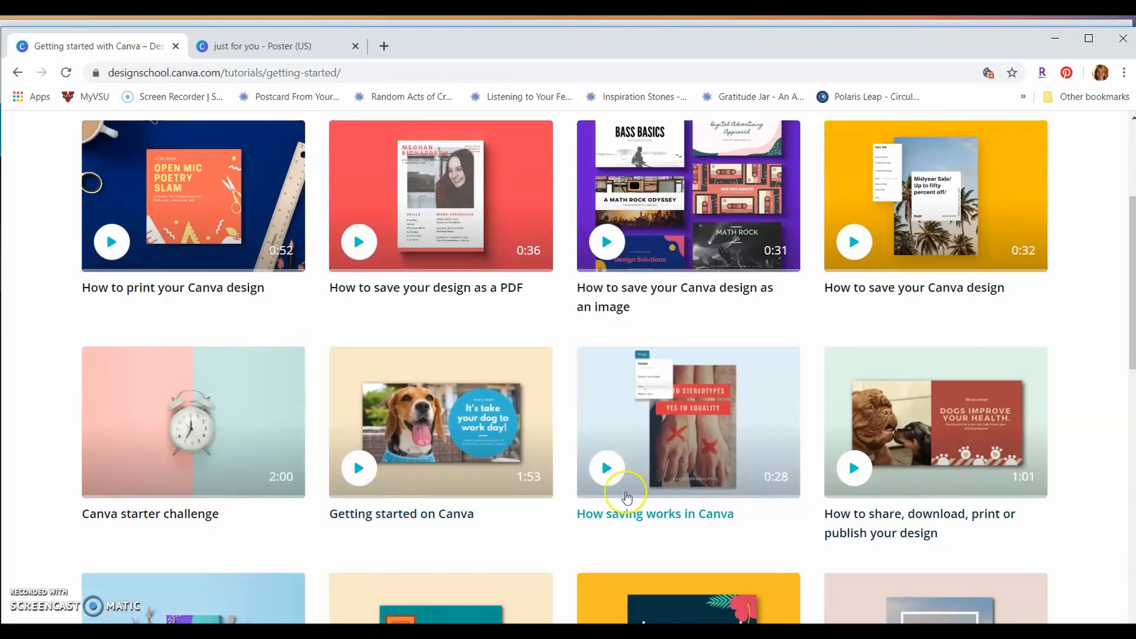
scroll(530, 482, up, 4)
mouse_move(270, 171)
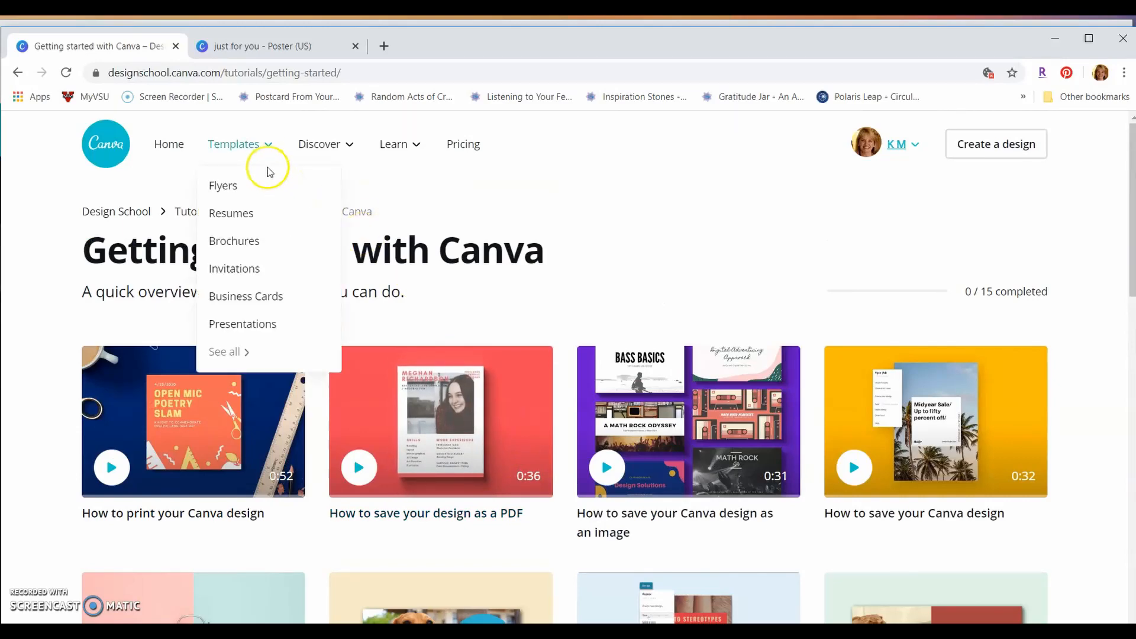
Open the Design School's Tutorials overview and look over its course categories.
click(175, 153)
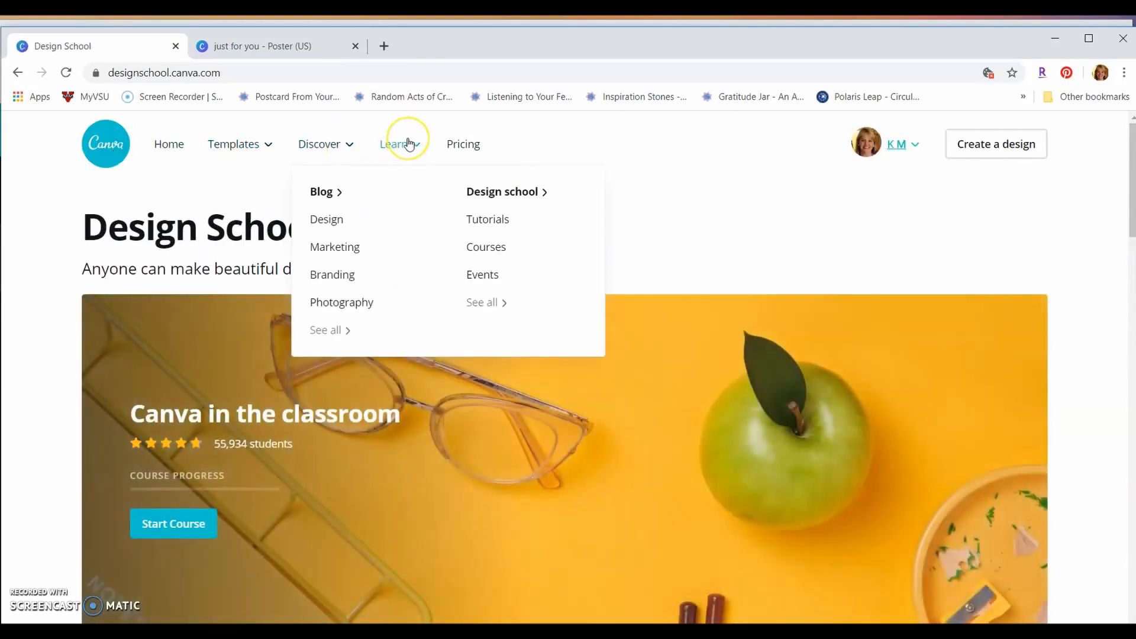
click(493, 222)
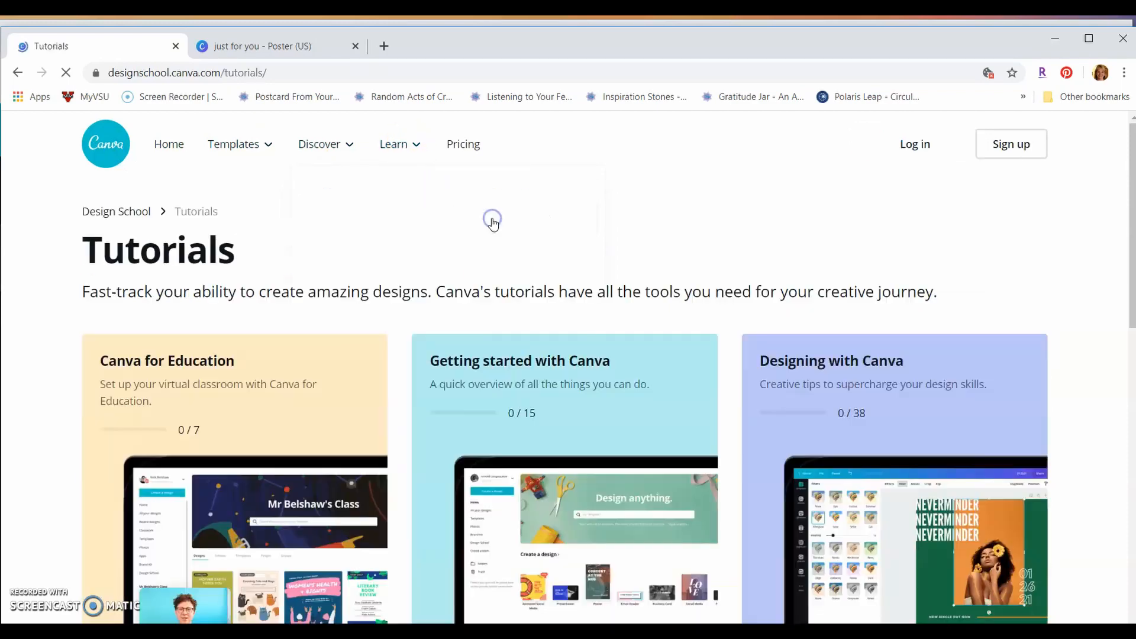
scroll(608, 239, down, 5)
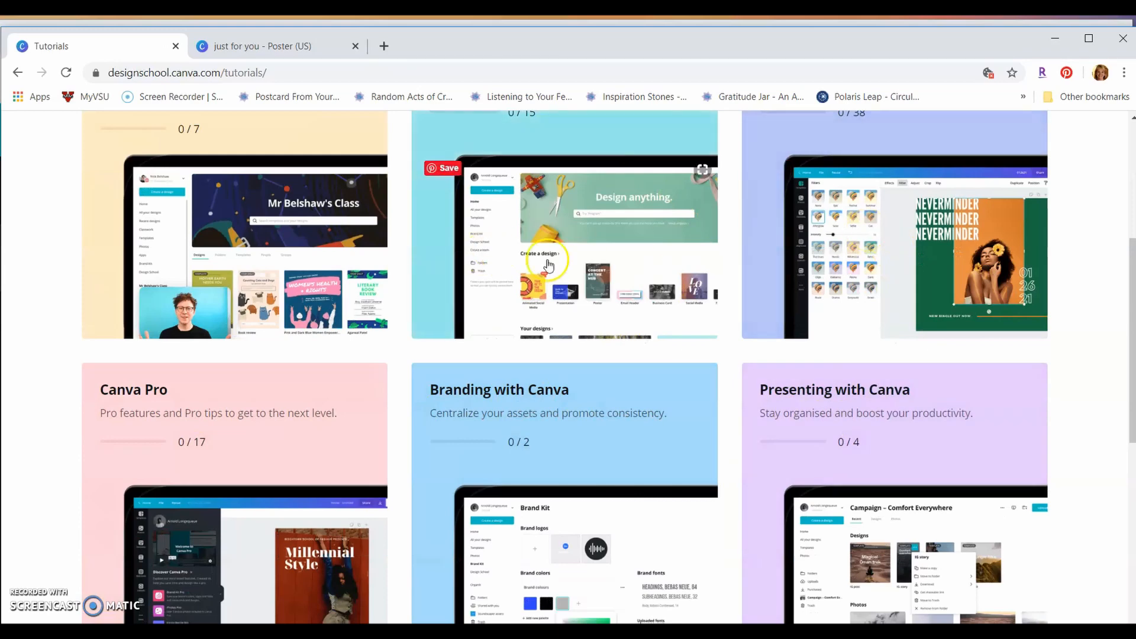
scroll(584, 294, up, 5)
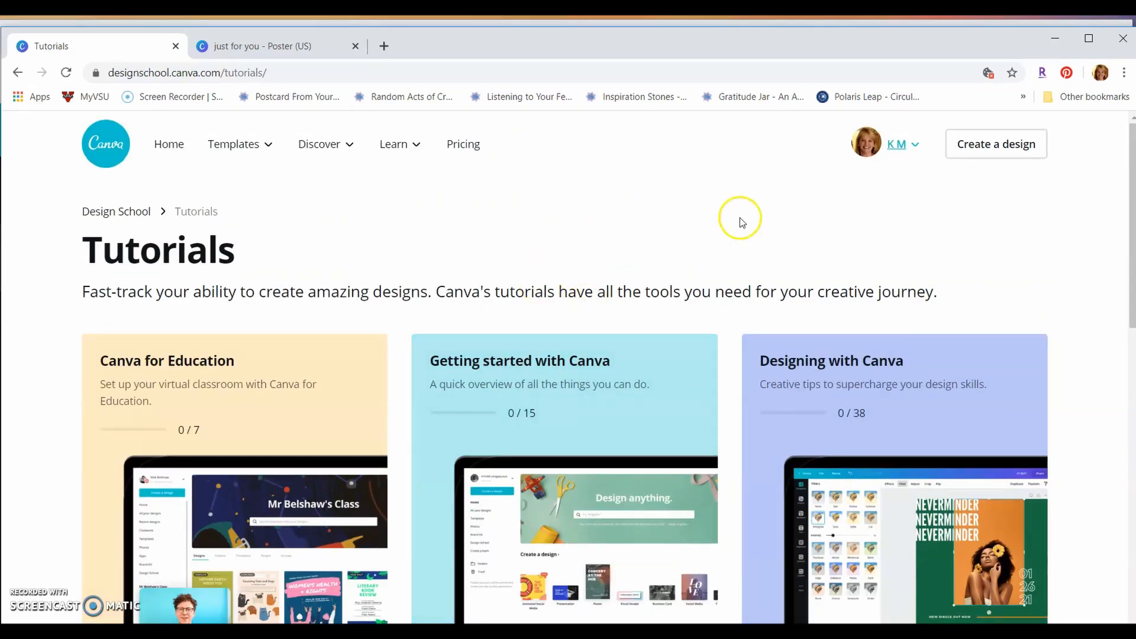
Go back to the home page, close the old poster tab and open the "just for you" poster from all designs.
click(172, 148)
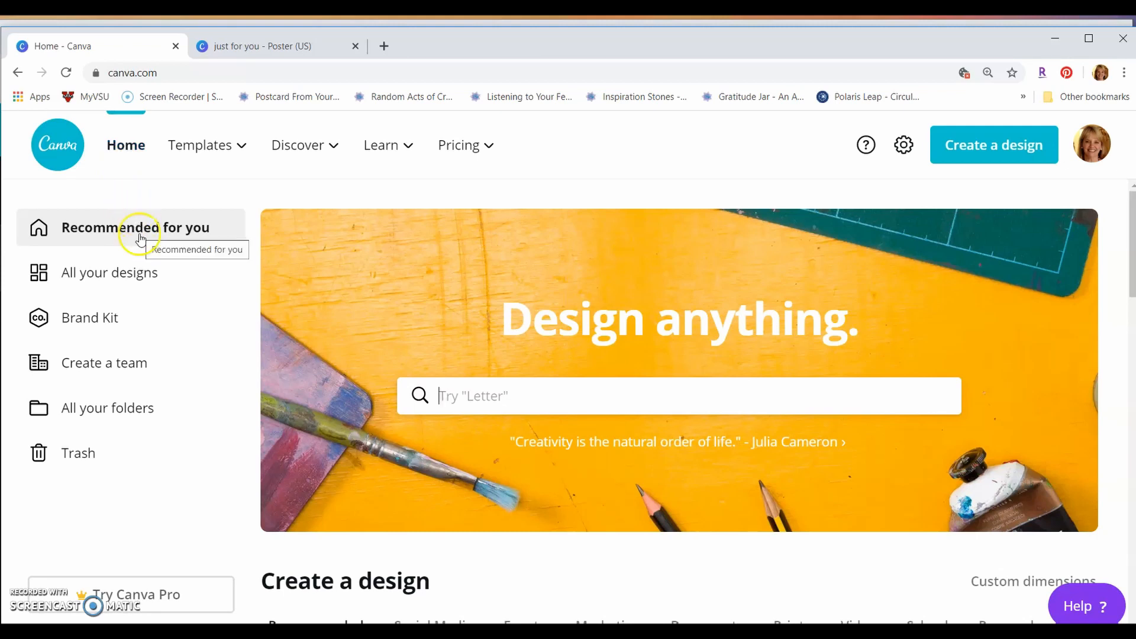
click(125, 276)
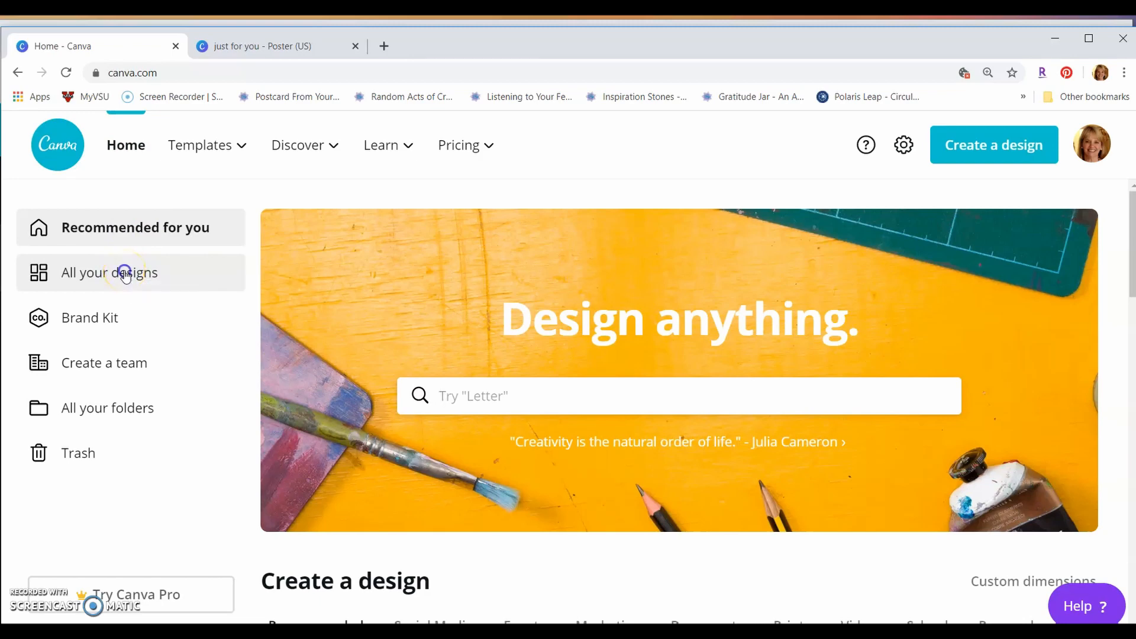
click(355, 46)
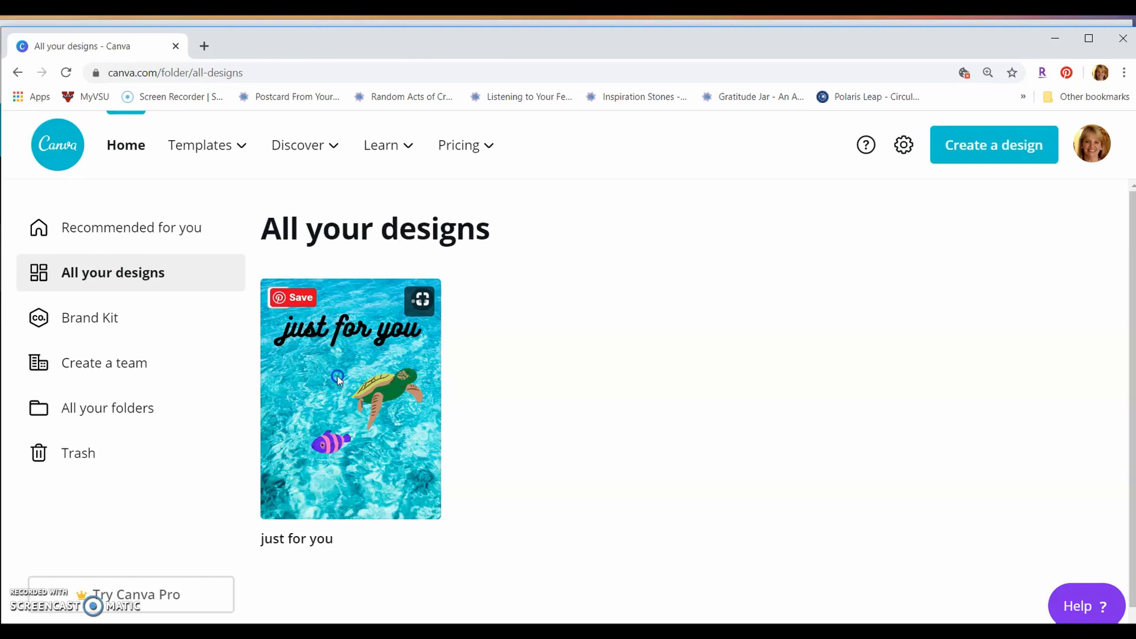
click(337, 376)
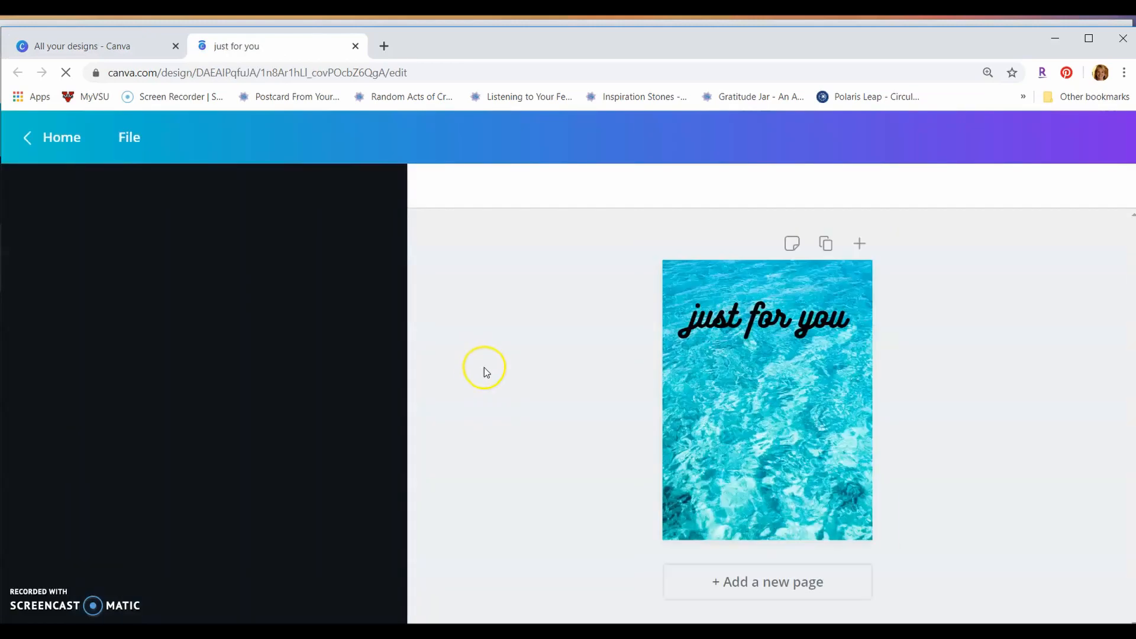
Shift the turtle and the fish toward the poster's right edge and add a second page.
drag(794, 392, 875, 429)
drag(744, 449, 854, 388)
click(783, 588)
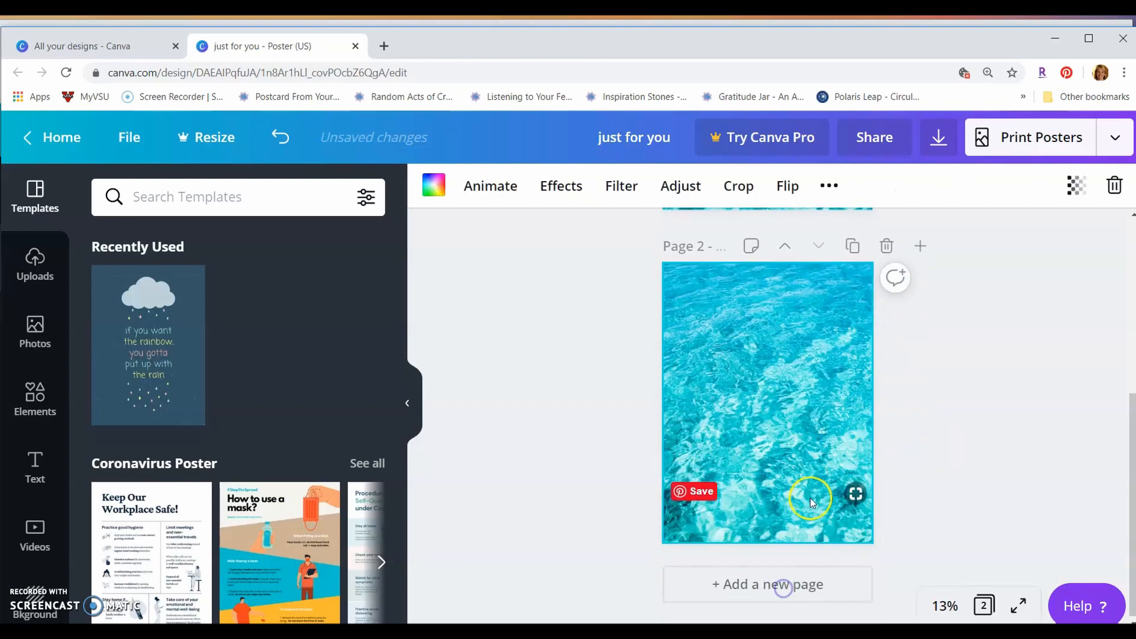
Move the fish, the turtle and the "just for you" text from page 1 onto page 2.
scroll(823, 388, up, 5)
drag(855, 362, 761, 603)
drag(861, 402, 787, 610)
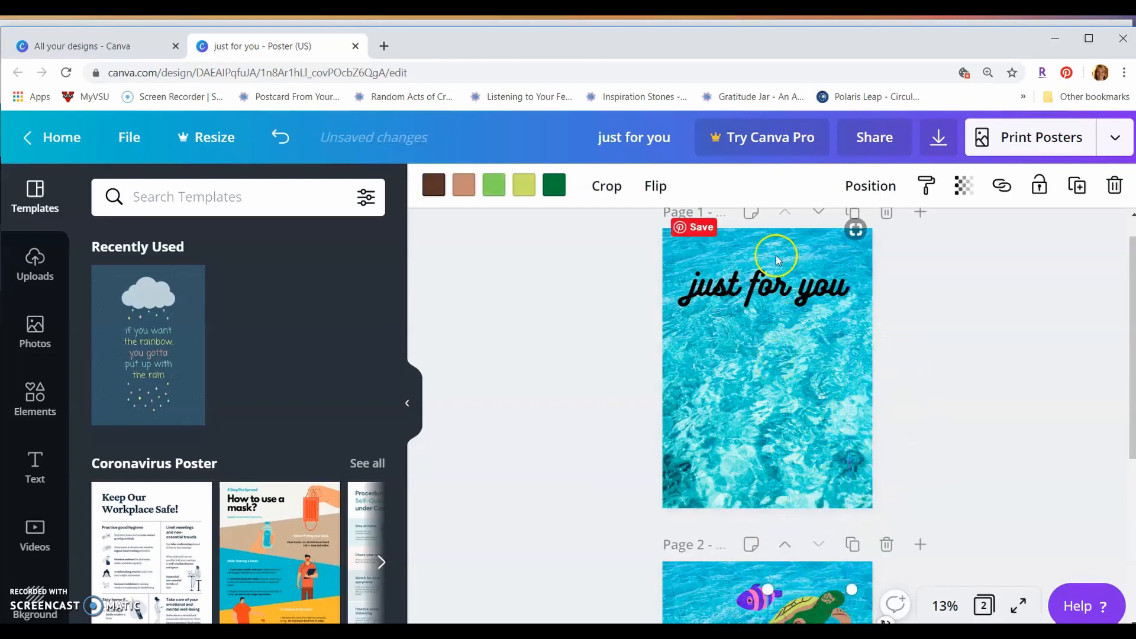
drag(769, 281, 769, 589)
click(756, 398)
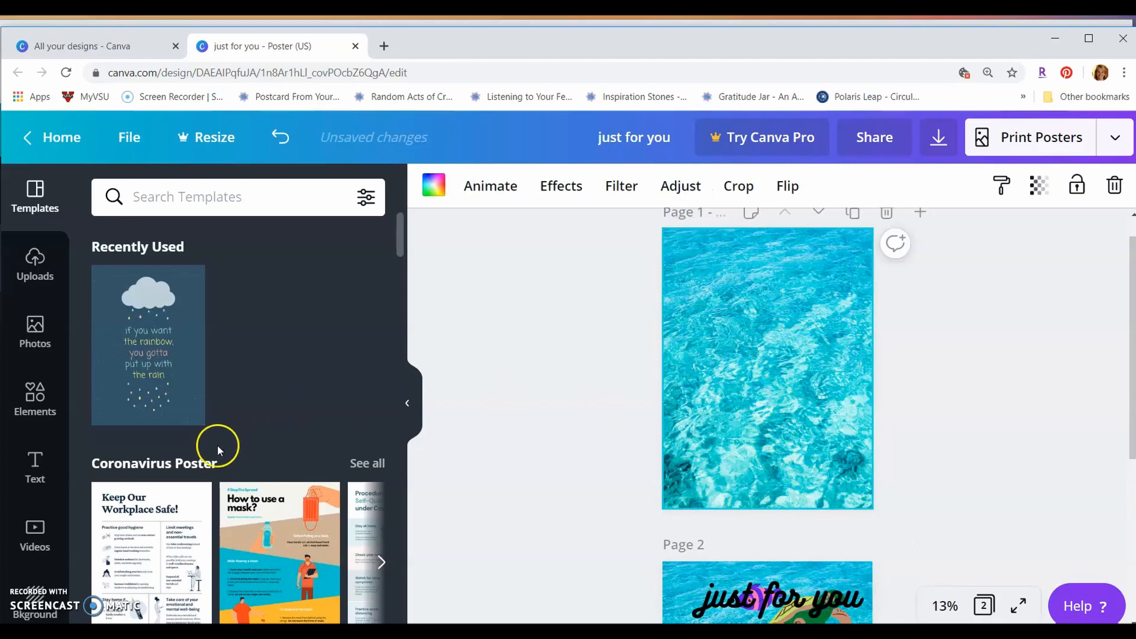
Look through the poster template categories, including the event, advertising, school, campaign and music posters.
scroll(33, 521, down, 2)
scroll(37, 332, up, 3)
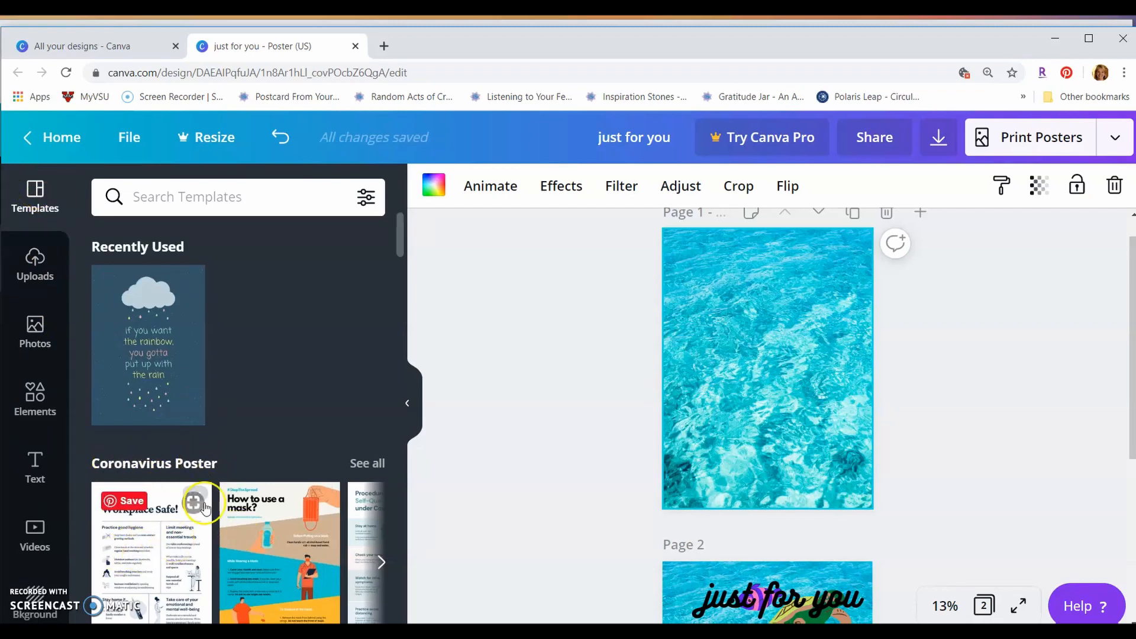
scroll(173, 547, down, 6)
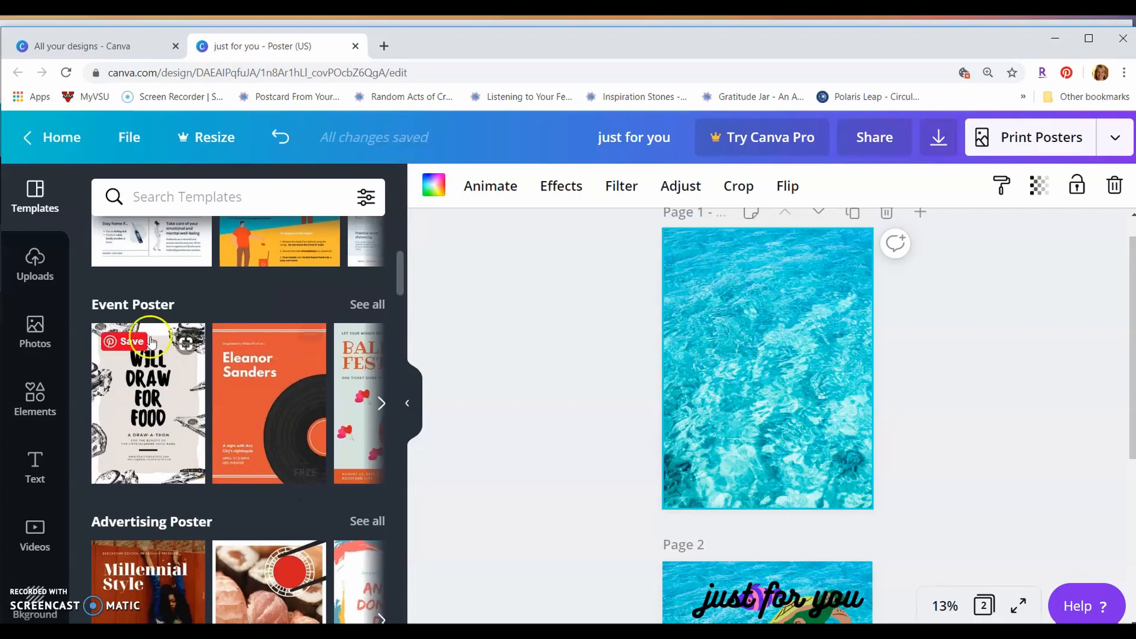
scroll(174, 438, down, 3)
scroll(190, 390, down, 1)
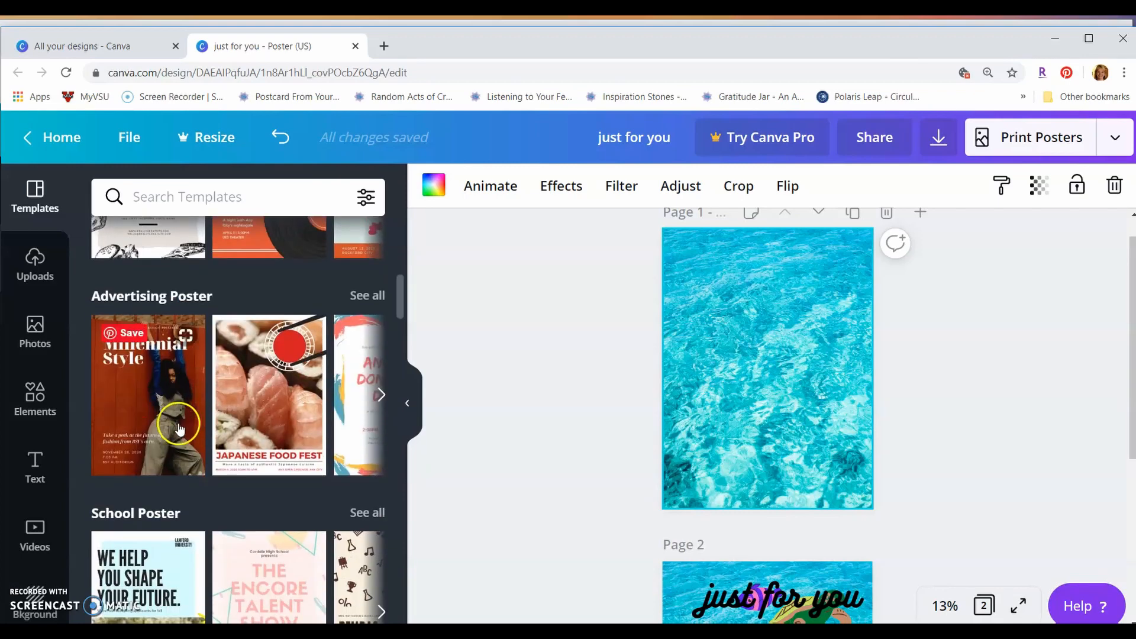
click(380, 395)
scroll(215, 474, down, 6)
scroll(215, 478, down, 6)
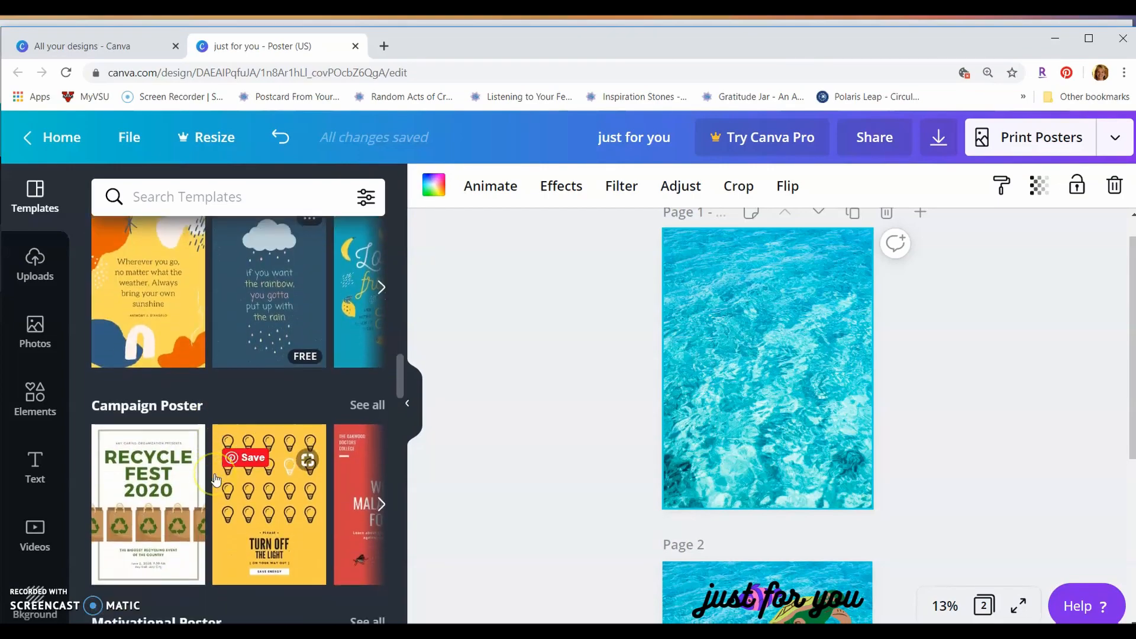
scroll(215, 480, down, 6)
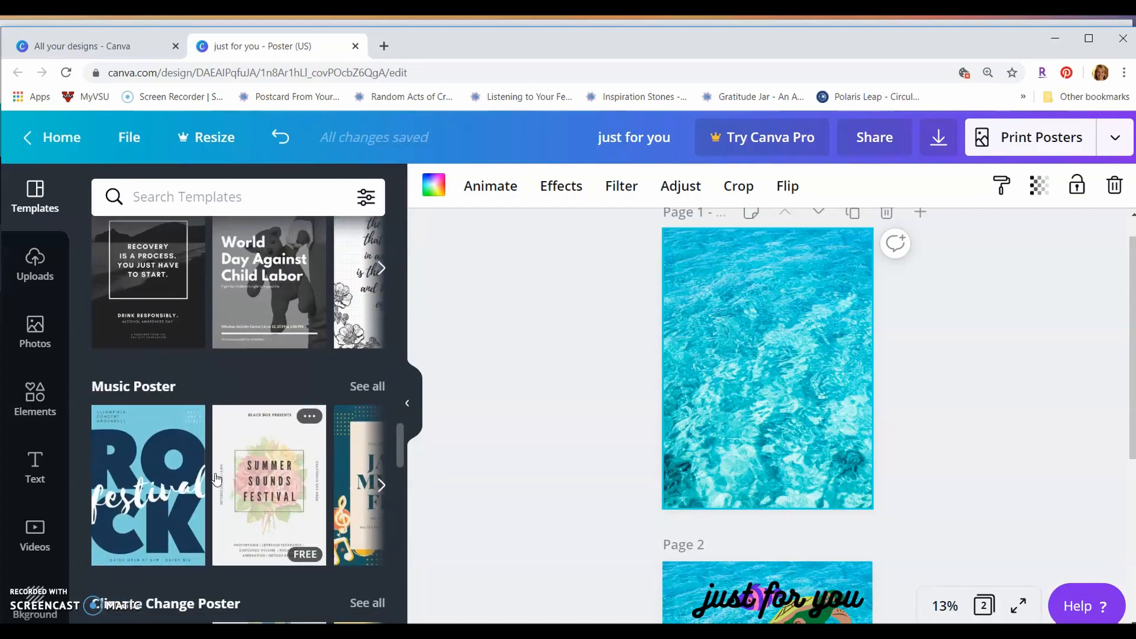
scroll(215, 478, up, 15)
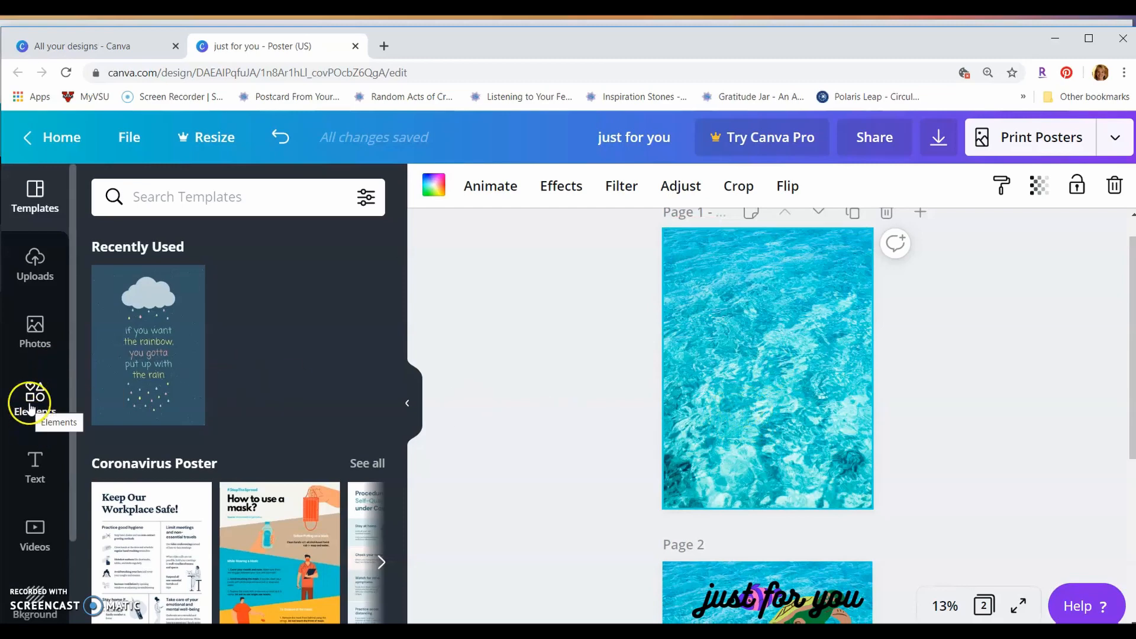
Search the backgrounds for "ocean" using the recent search.
scroll(20, 456, down, 3)
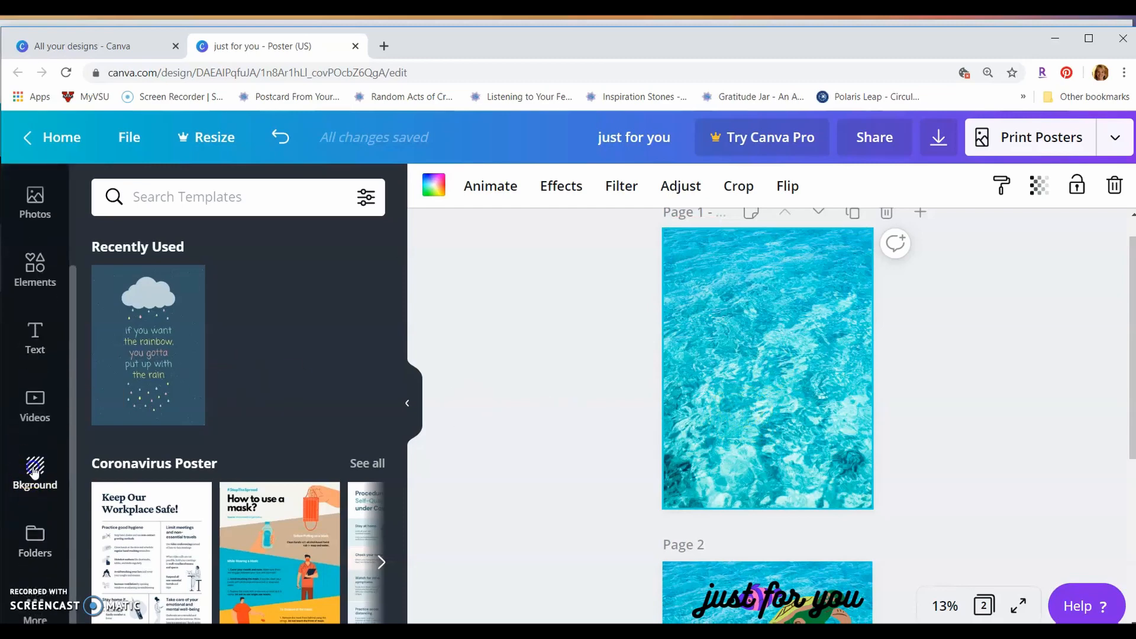
click(35, 471)
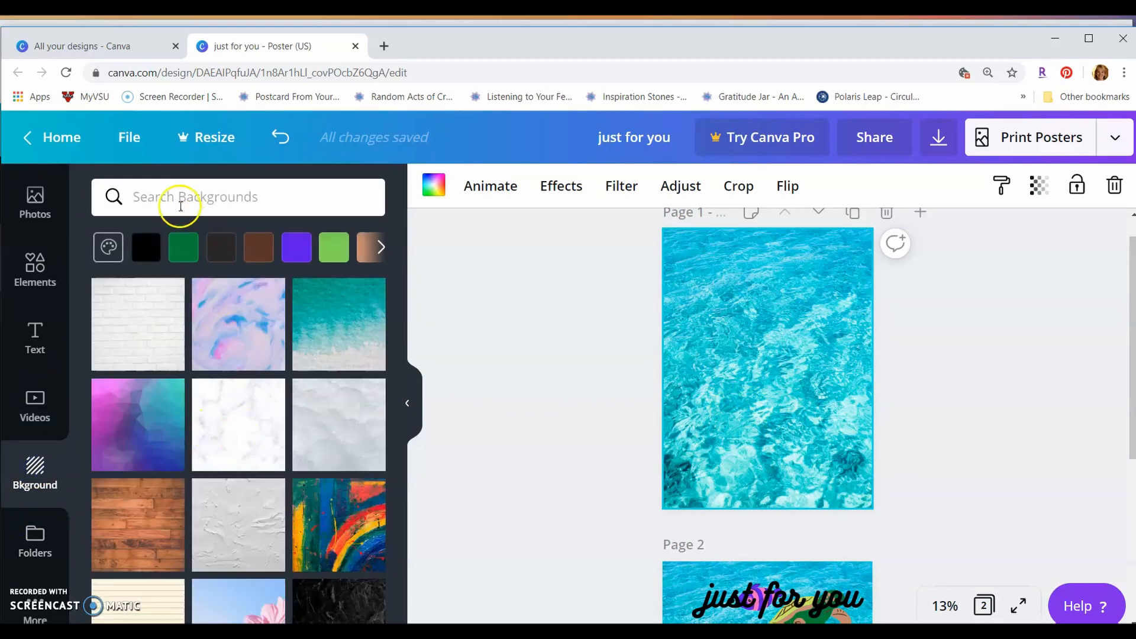
click(178, 198)
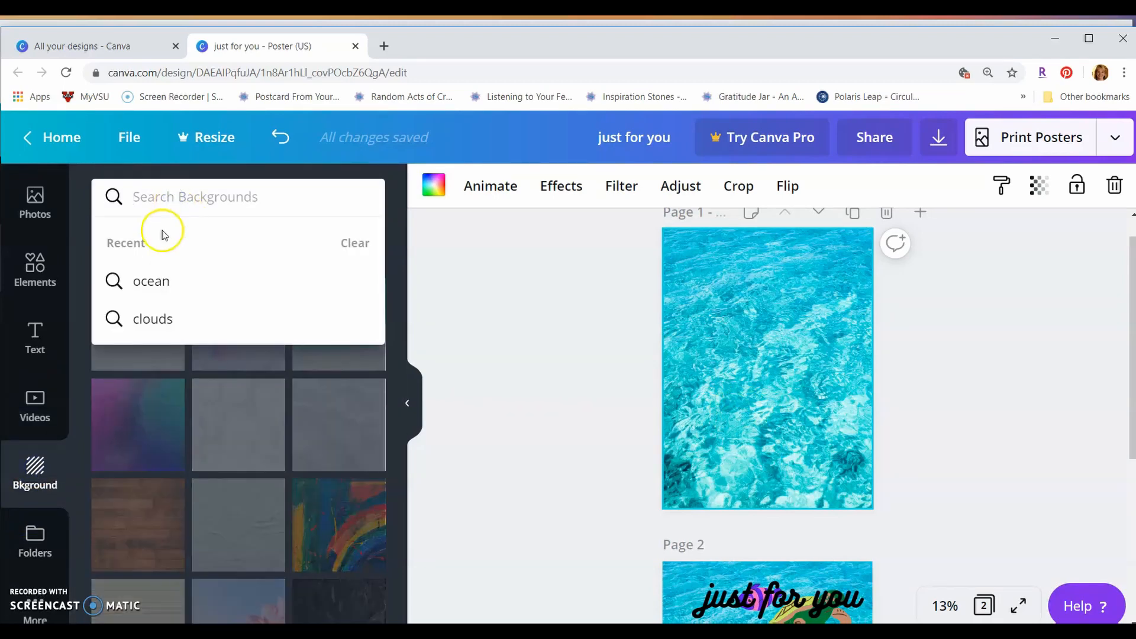
click(145, 283)
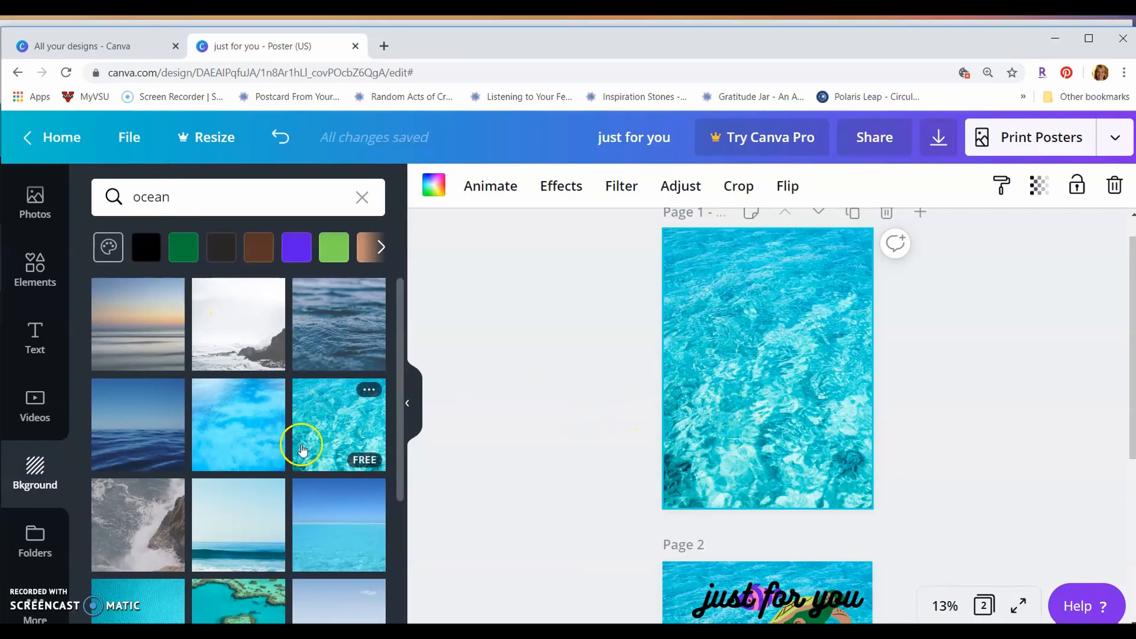
Show all recently used elements.
click(35, 267)
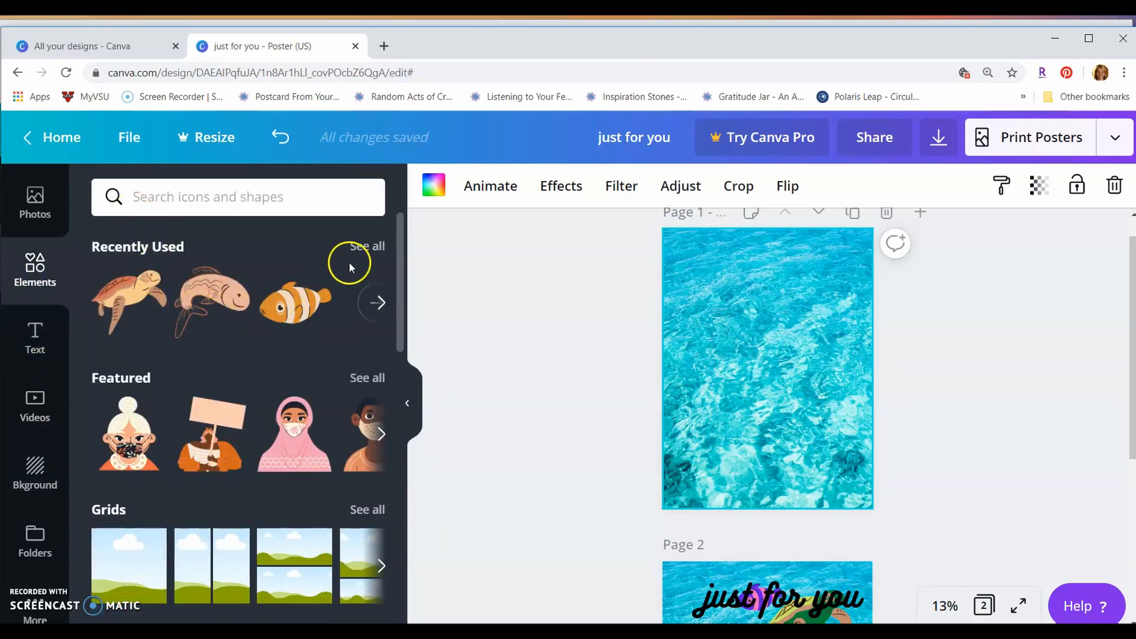
click(366, 247)
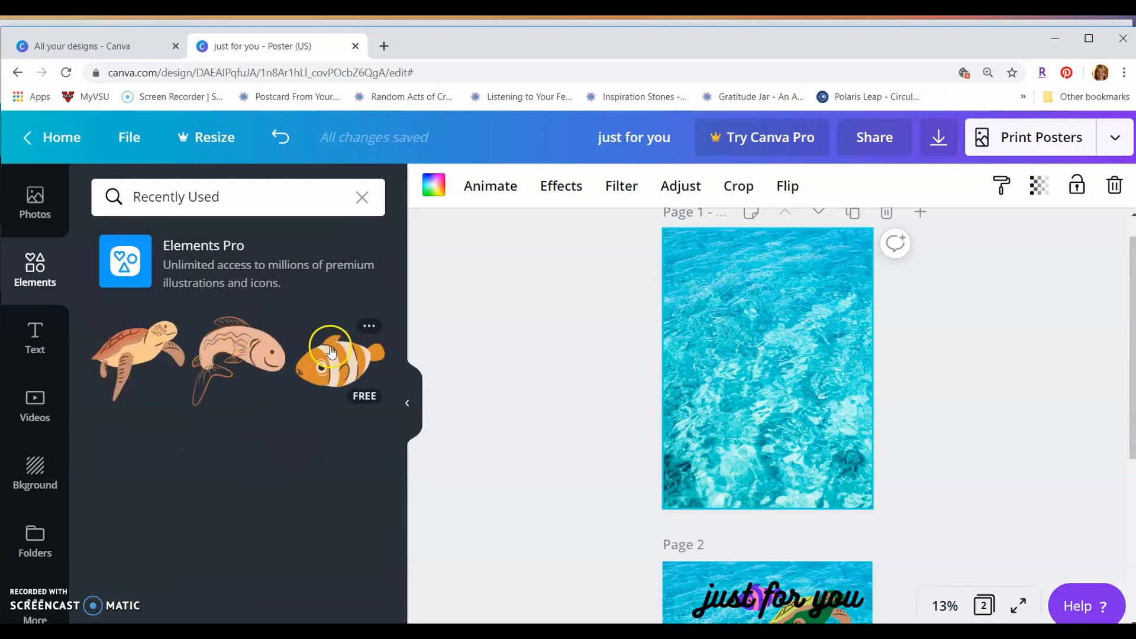
Leave the editor for the home page and reopen the "just for you" poster from the recent designs.
click(52, 136)
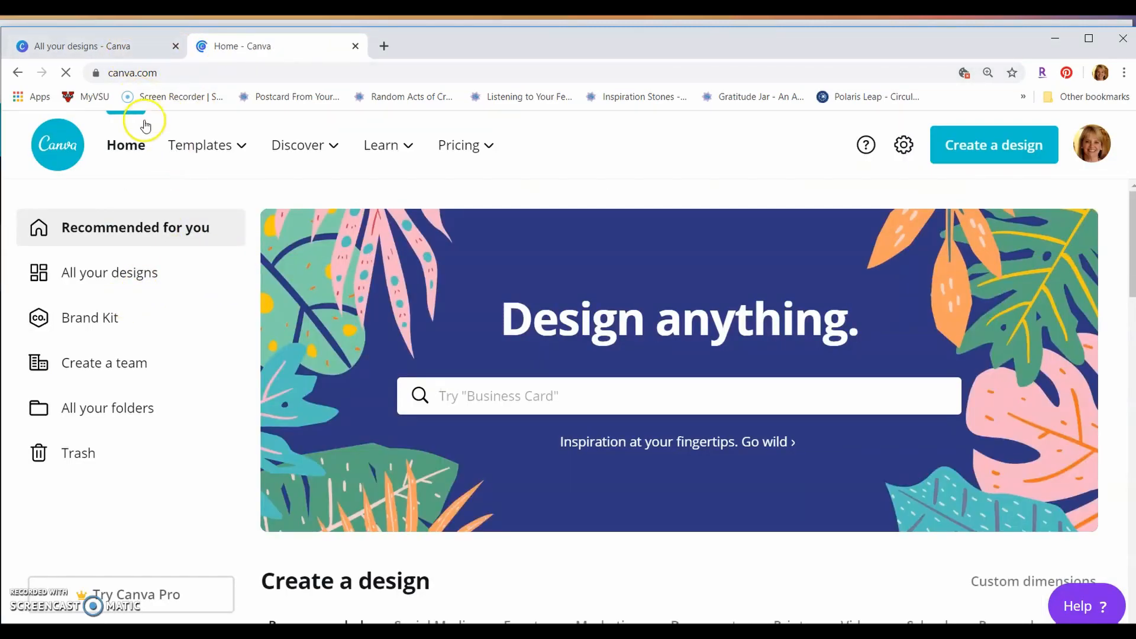
scroll(310, 467, down, 2)
scroll(332, 499, down, 4)
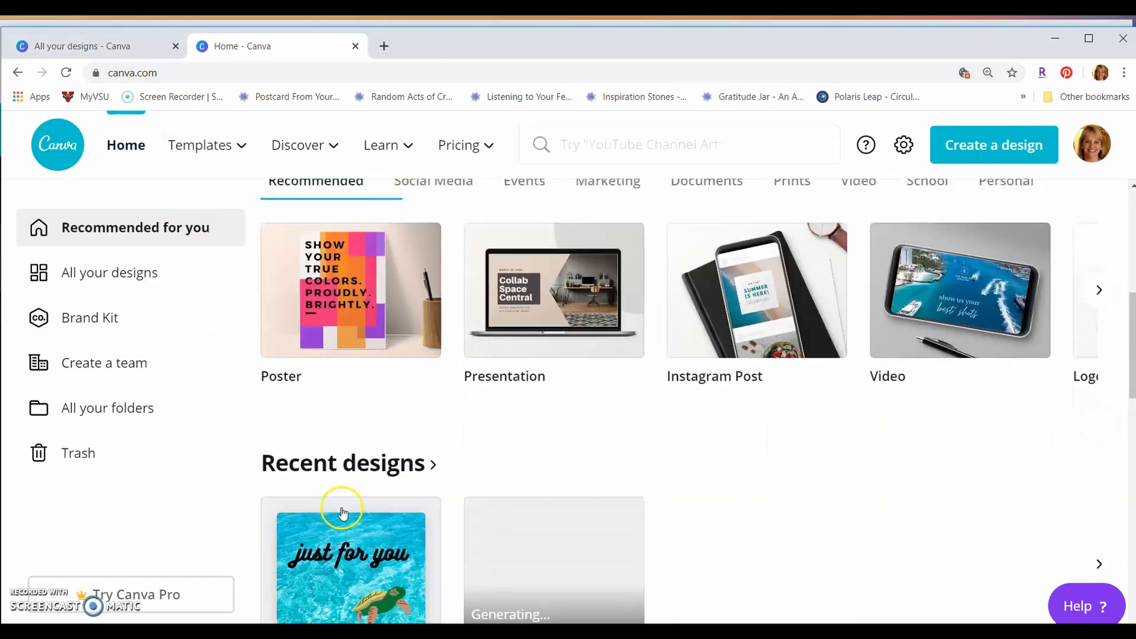
click(319, 543)
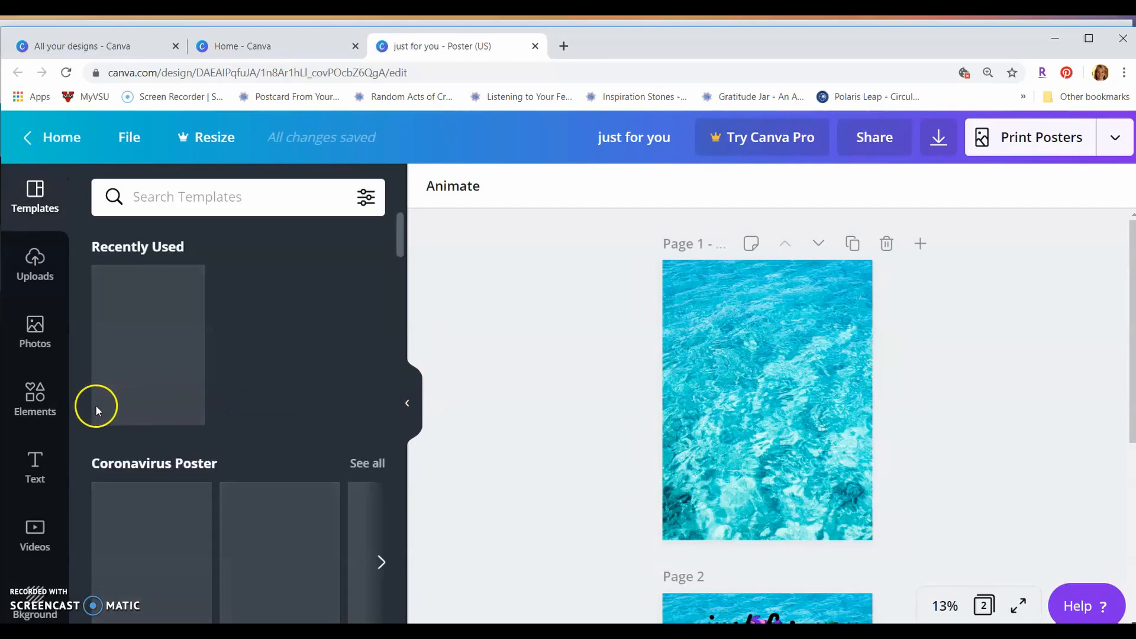
Browse the elements library and open the full Handdrawn Animals collection.
click(46, 400)
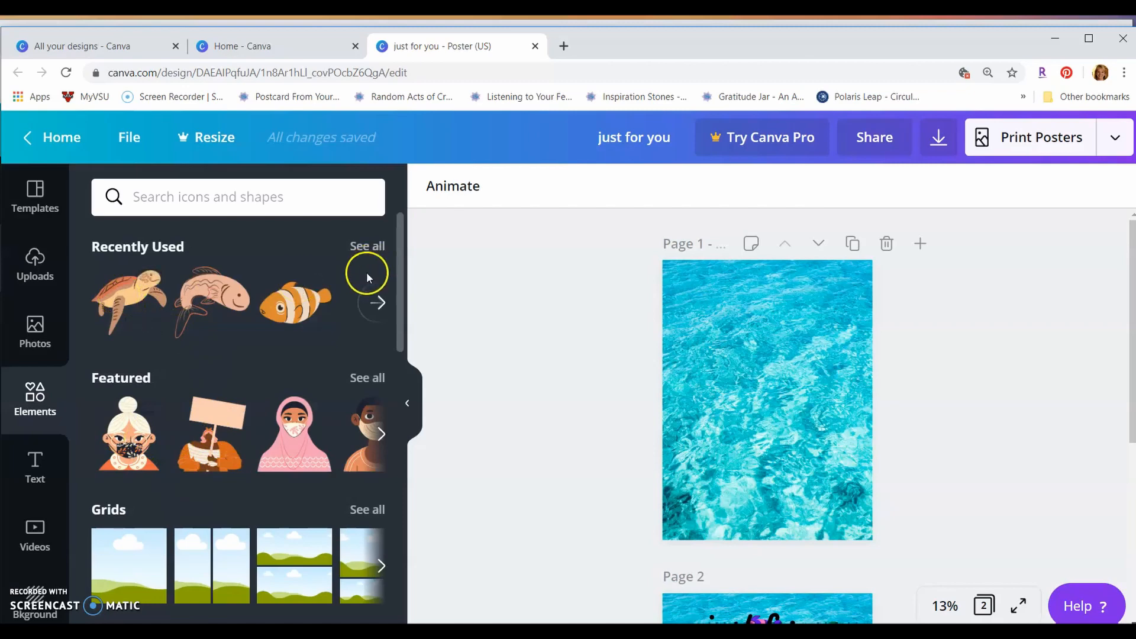
scroll(305, 401, down, 10)
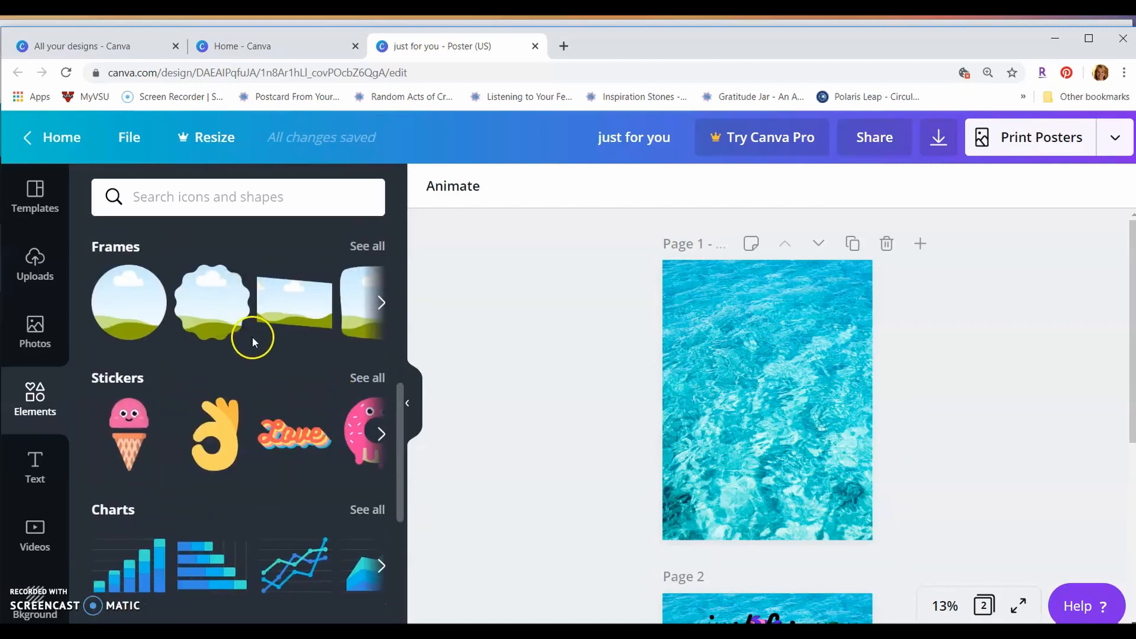
scroll(257, 431, down, 15)
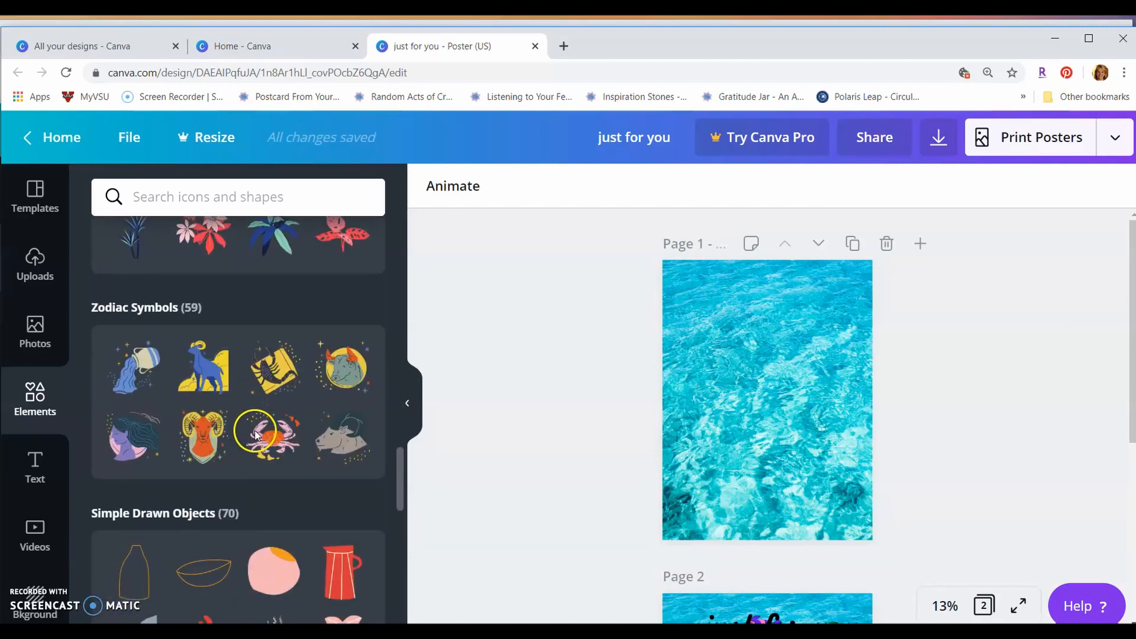
scroll(253, 434, down, 10)
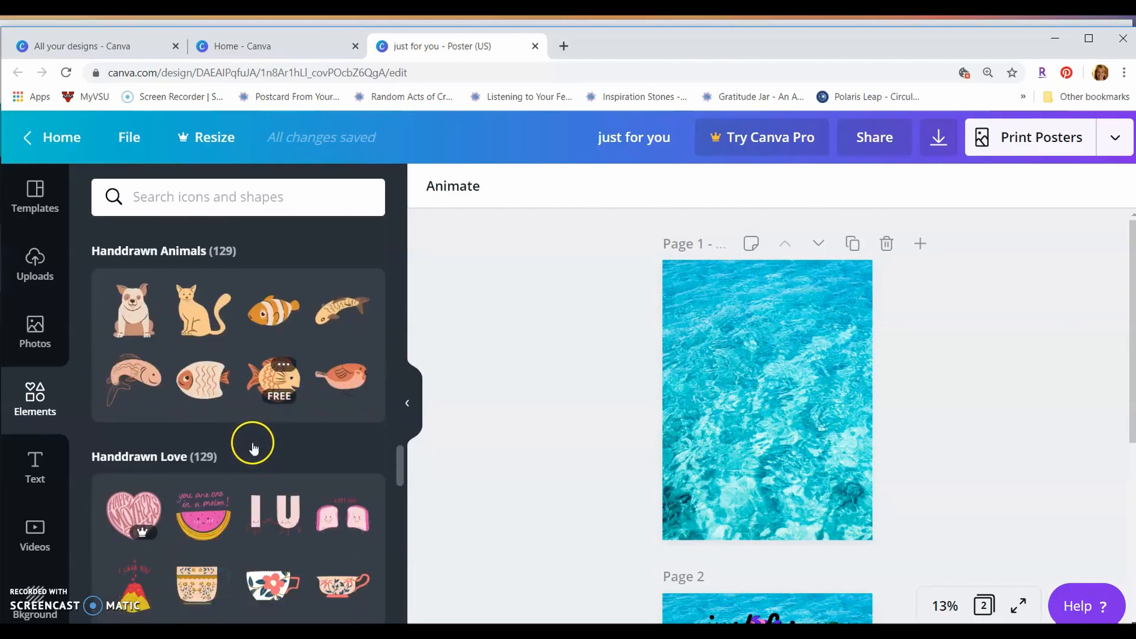
scroll(252, 440, up, 1)
click(172, 300)
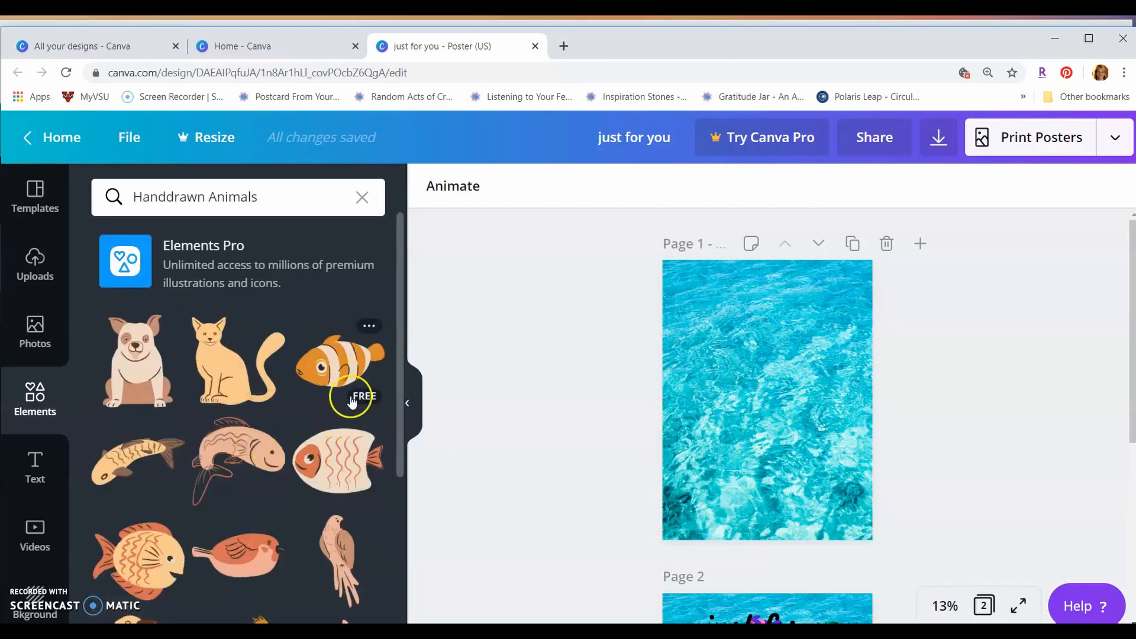
Add the round wavy-striped fish to page 1's lower-right corner and recolor its body purple and its face and tail pink.
click(331, 468)
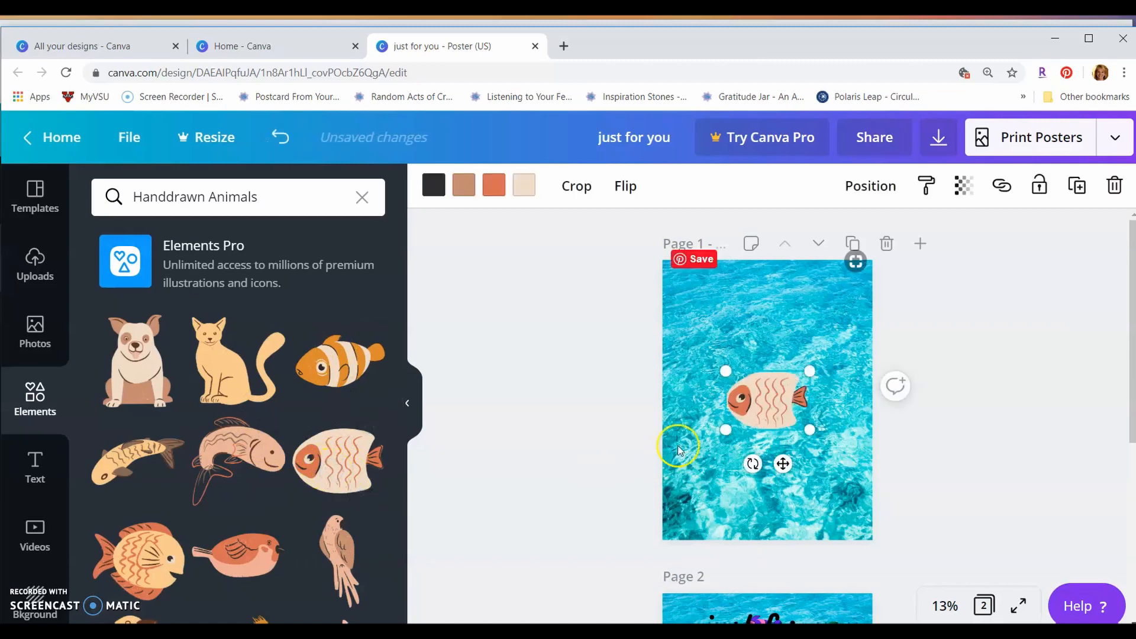
drag(757, 415, 821, 492)
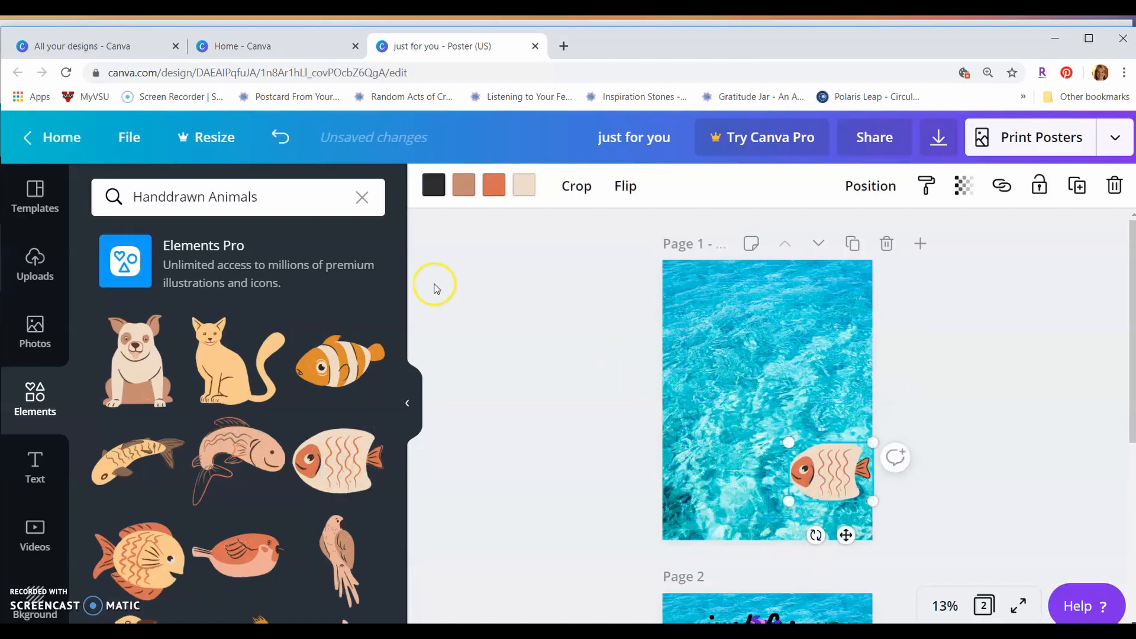
click(528, 194)
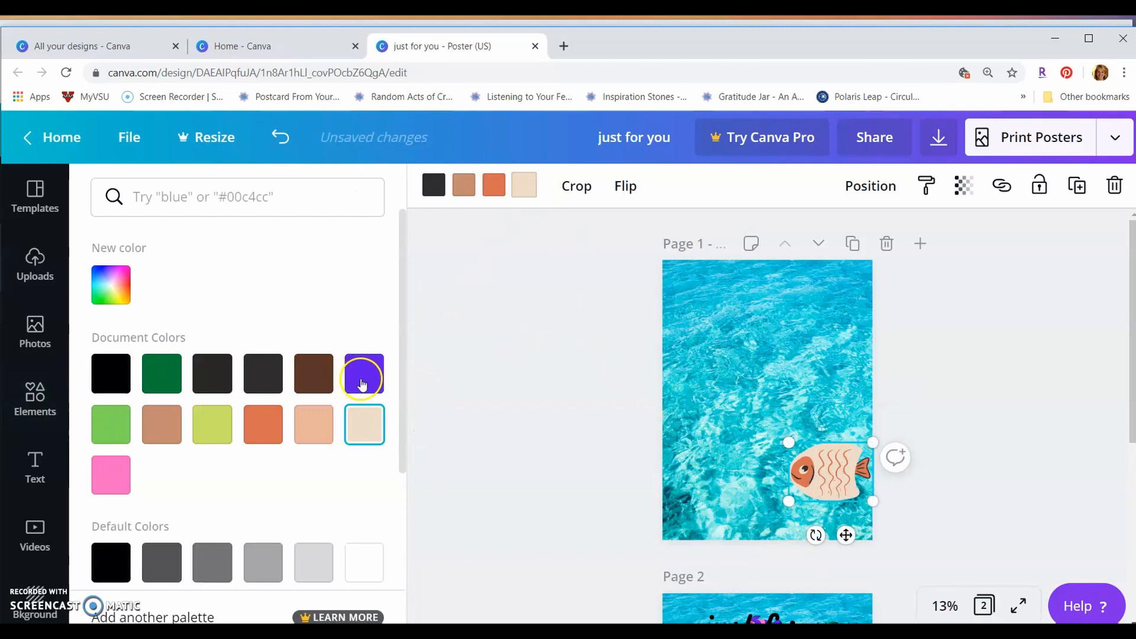
click(483, 194)
click(112, 474)
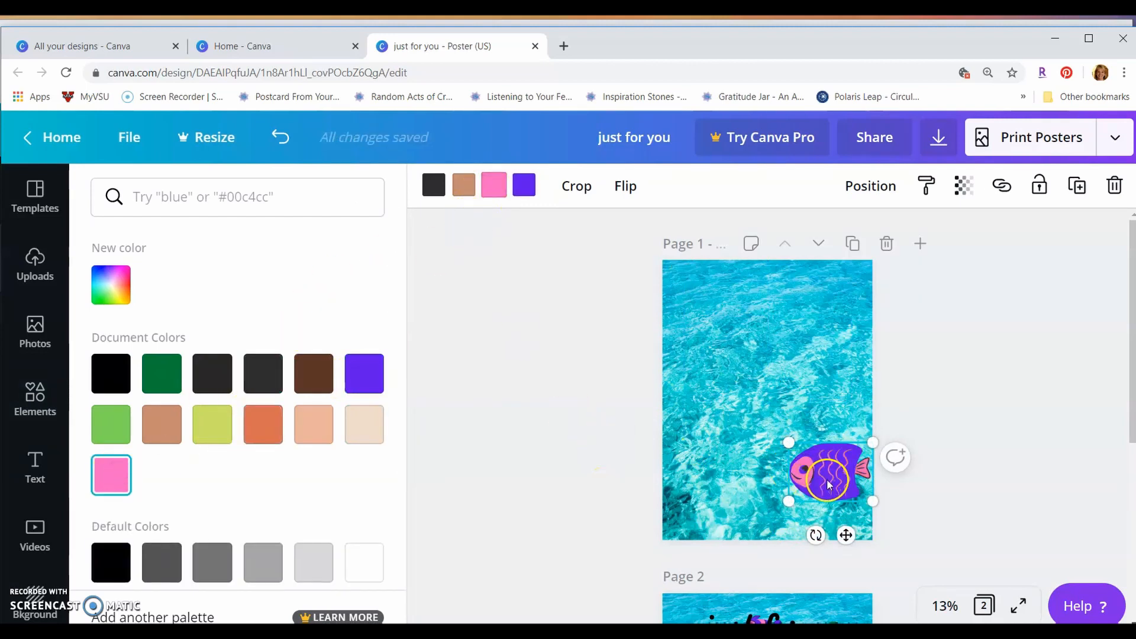
Move the turtle, the "just for you" text and the small striped fish from page 2 onto page 1.
scroll(790, 532, down, 1)
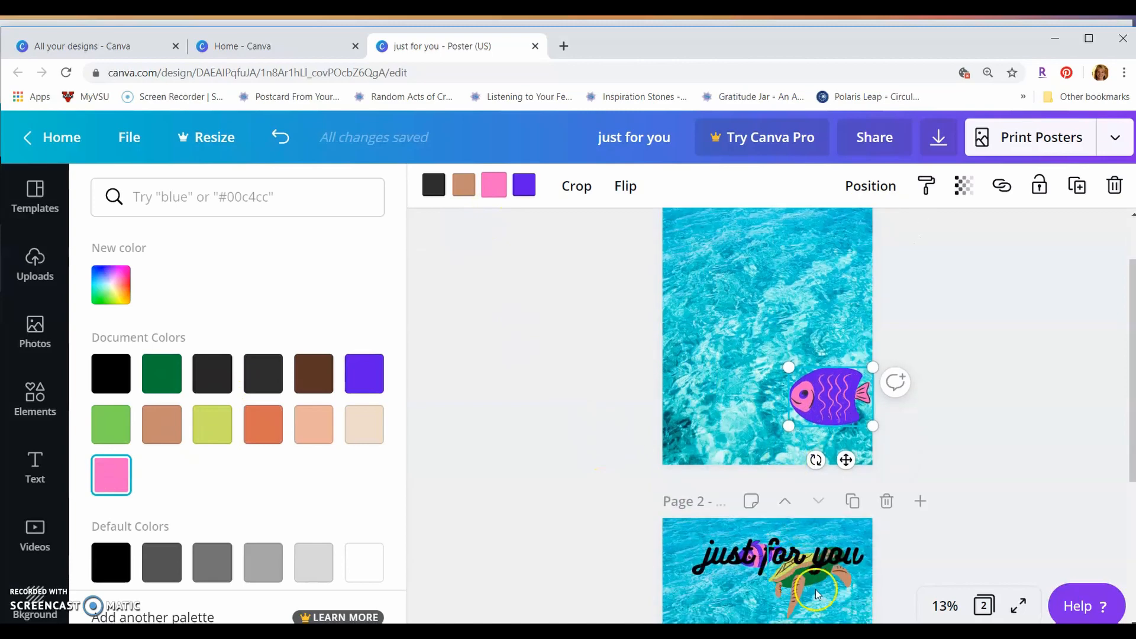
drag(798, 587, 717, 414)
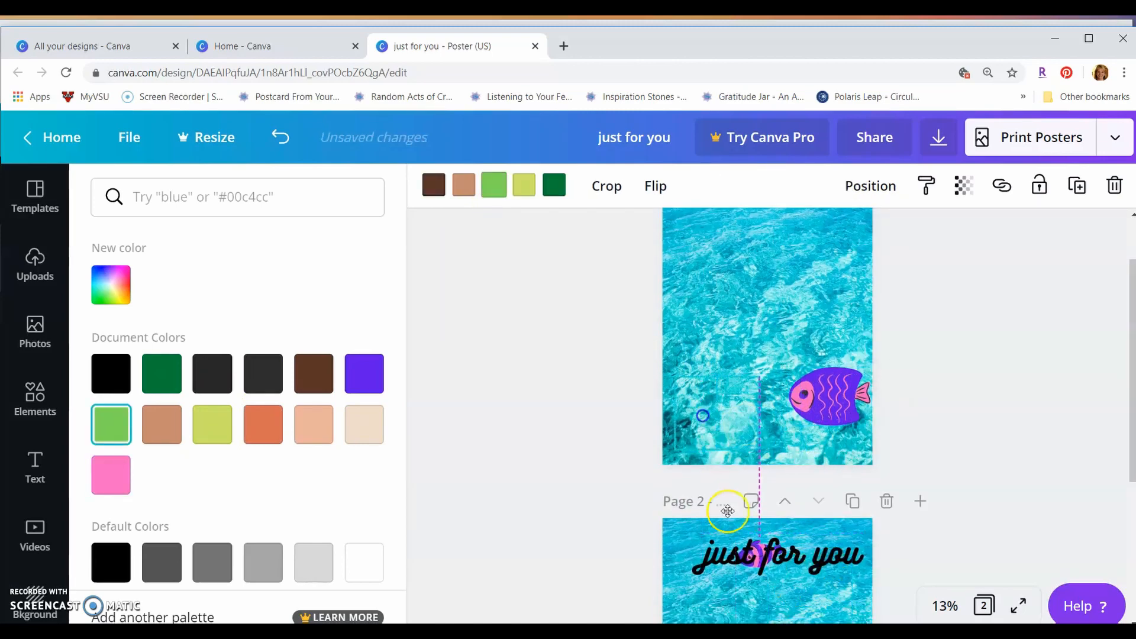
drag(727, 549, 734, 254)
drag(759, 553, 773, 442)
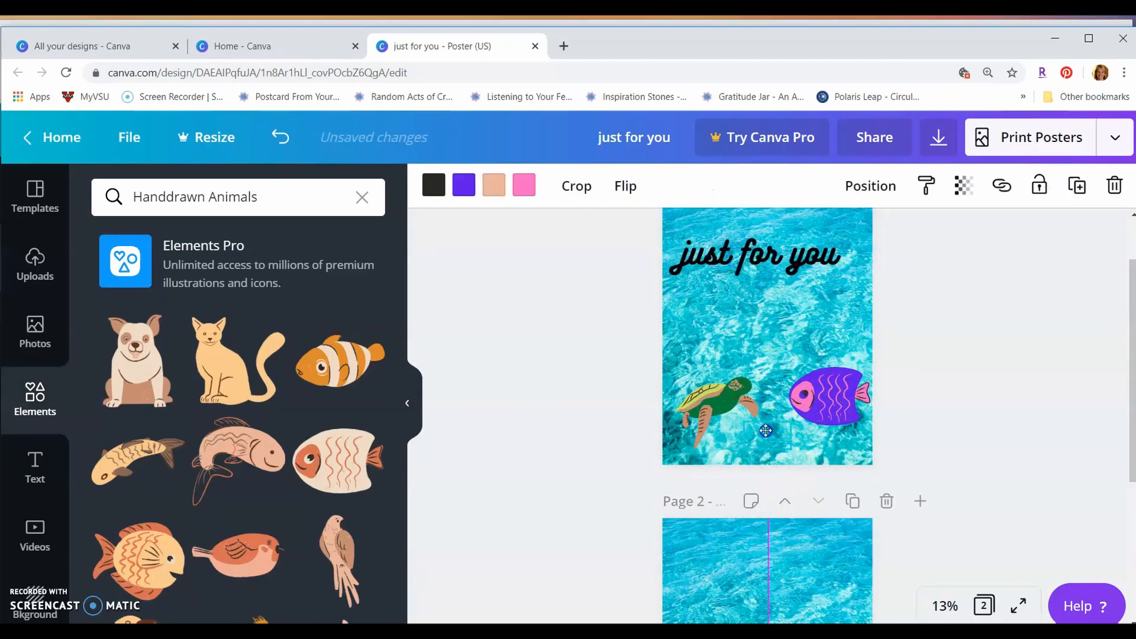
drag(747, 338, 747, 338)
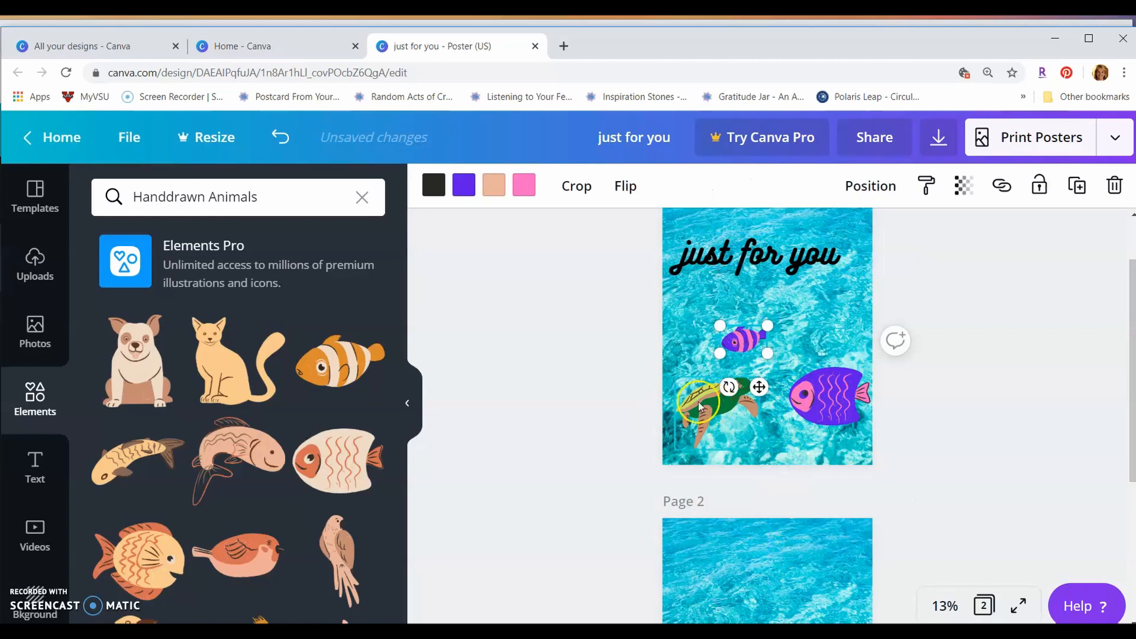
click(953, 445)
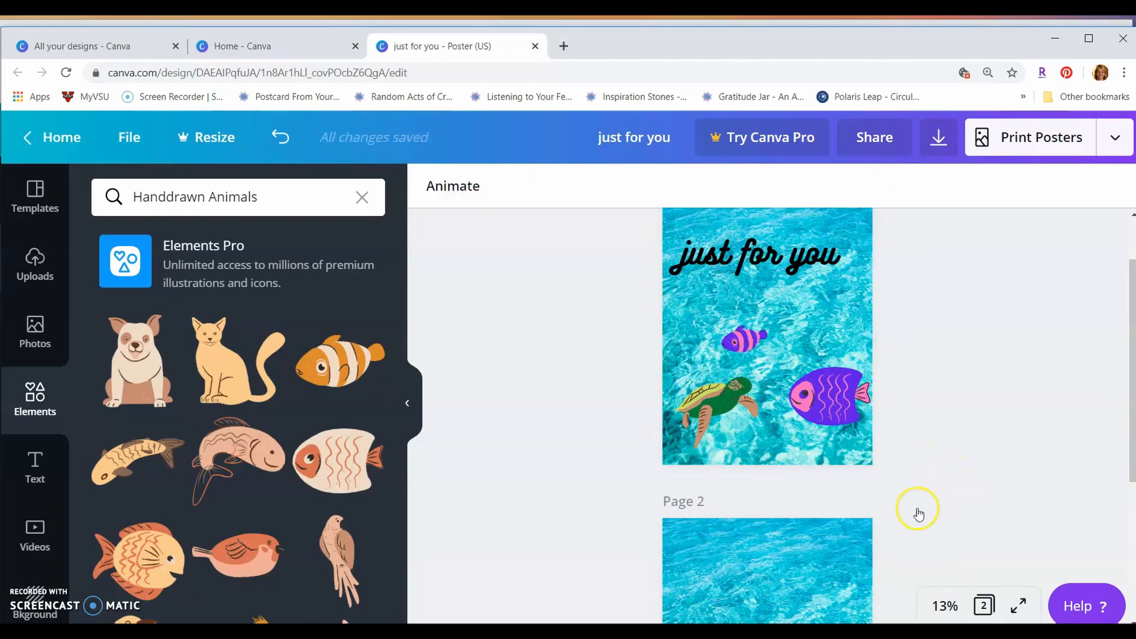
Delete page 2, which holds only the ocean background.
scroll(888, 542, down, 4)
click(843, 486)
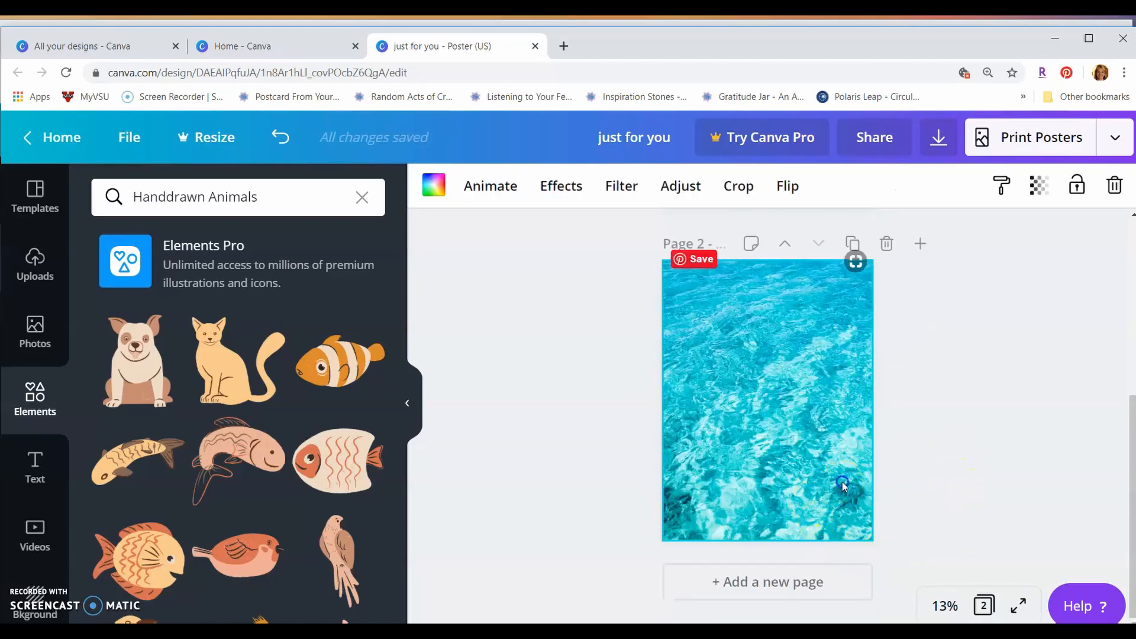
click(886, 243)
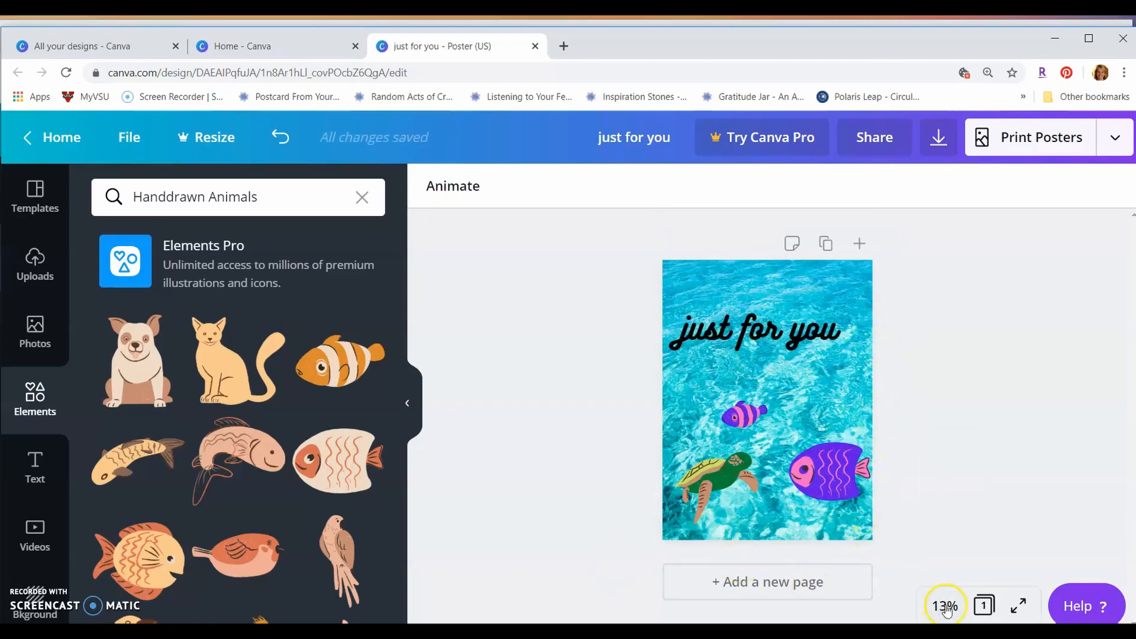
Preview the poster in full screen, return to the editor and set the zoom to 25%.
click(1020, 609)
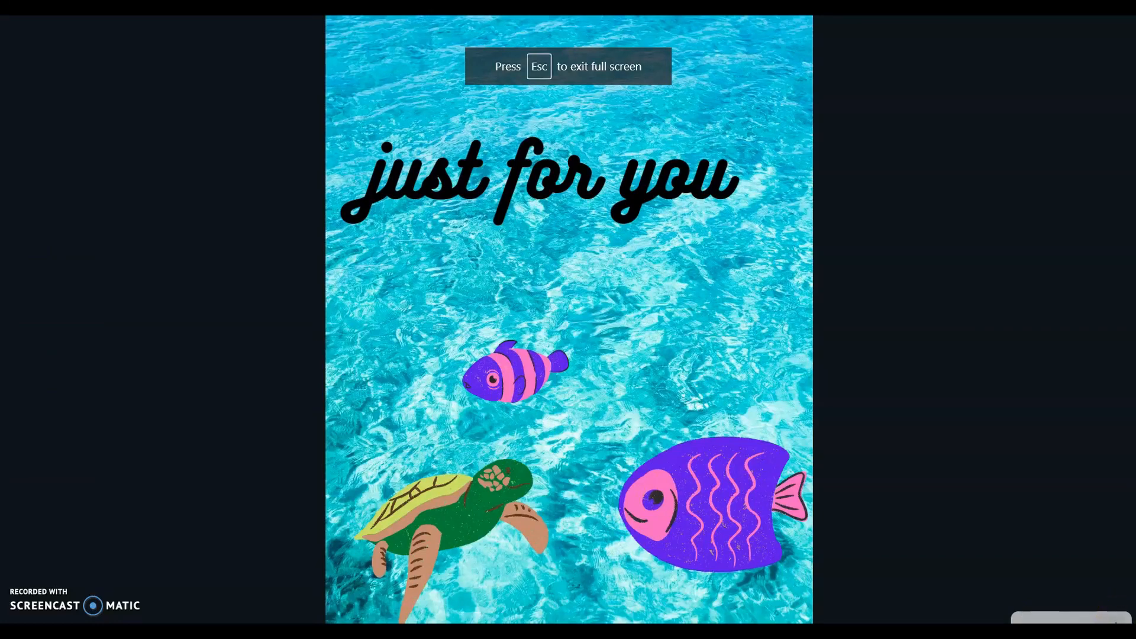
click(1104, 619)
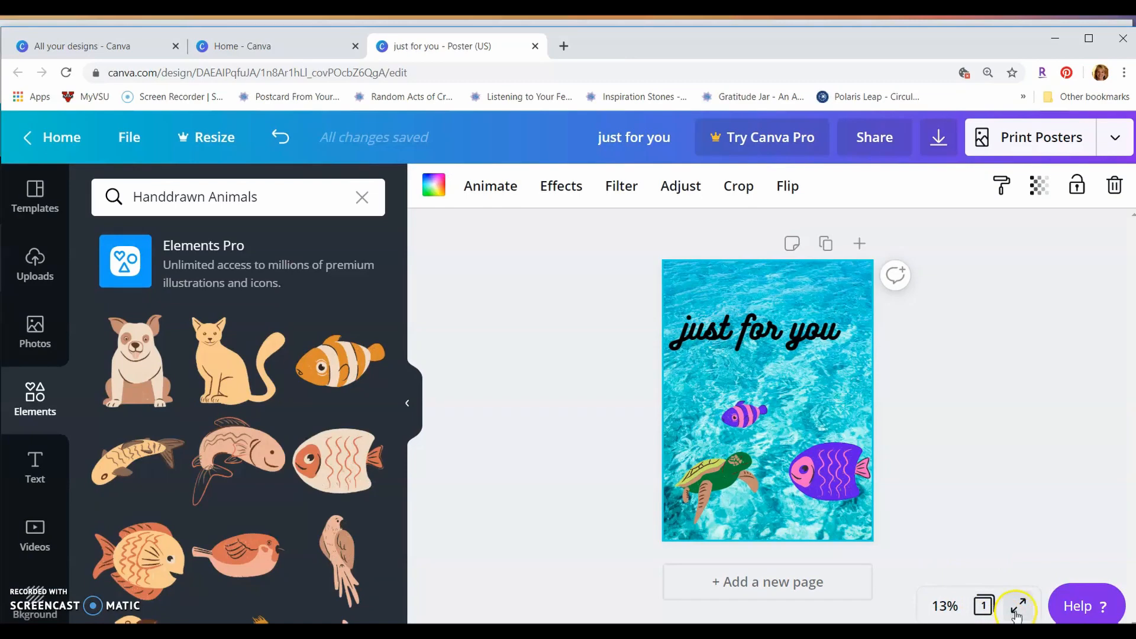
click(945, 606)
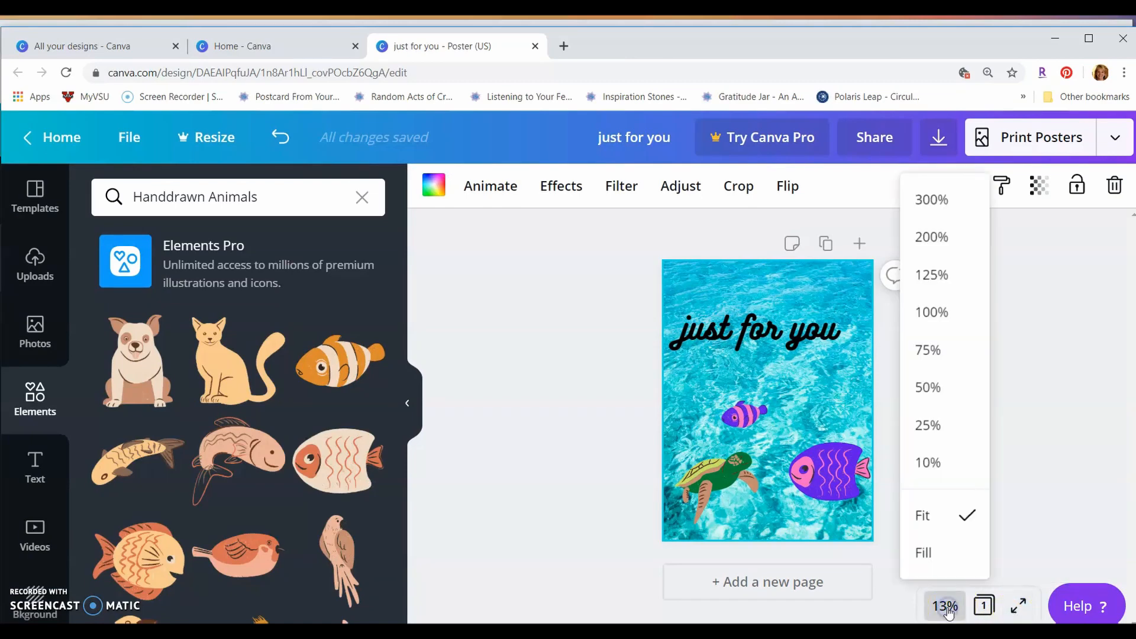
click(927, 442)
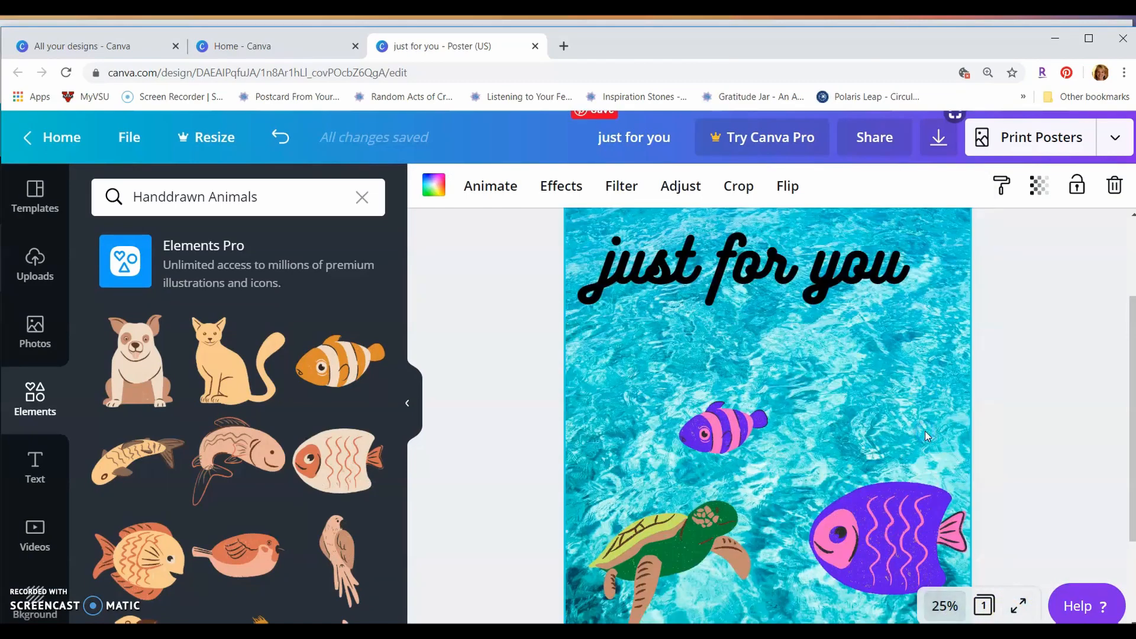
Show the text options and shift the "just for you" title slightly down and to the right on the poster.
click(731, 264)
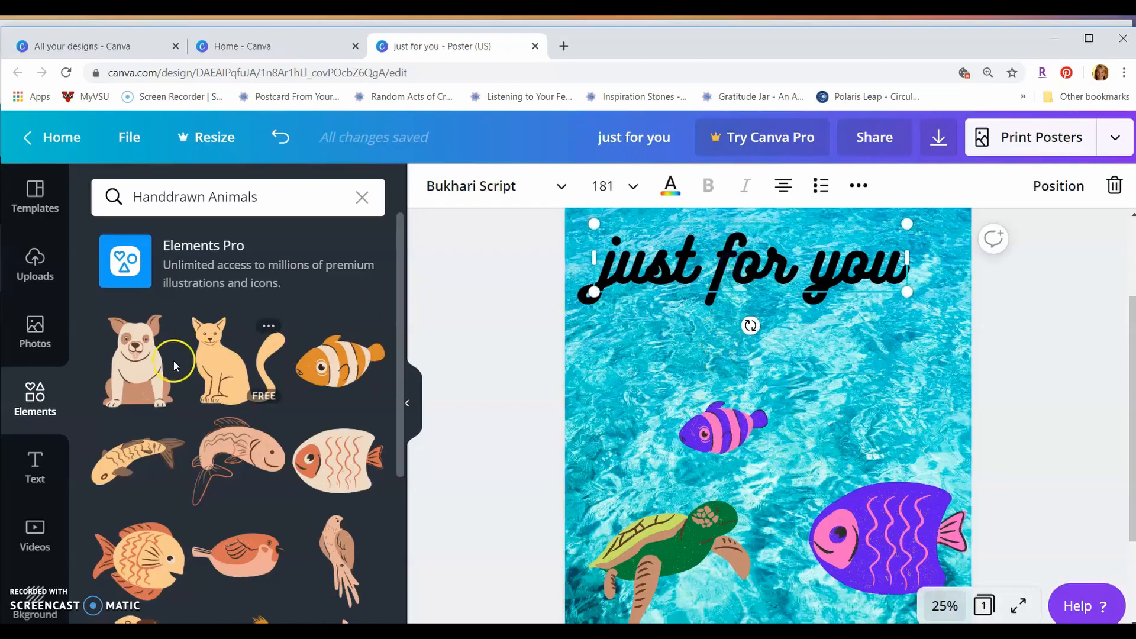
click(37, 469)
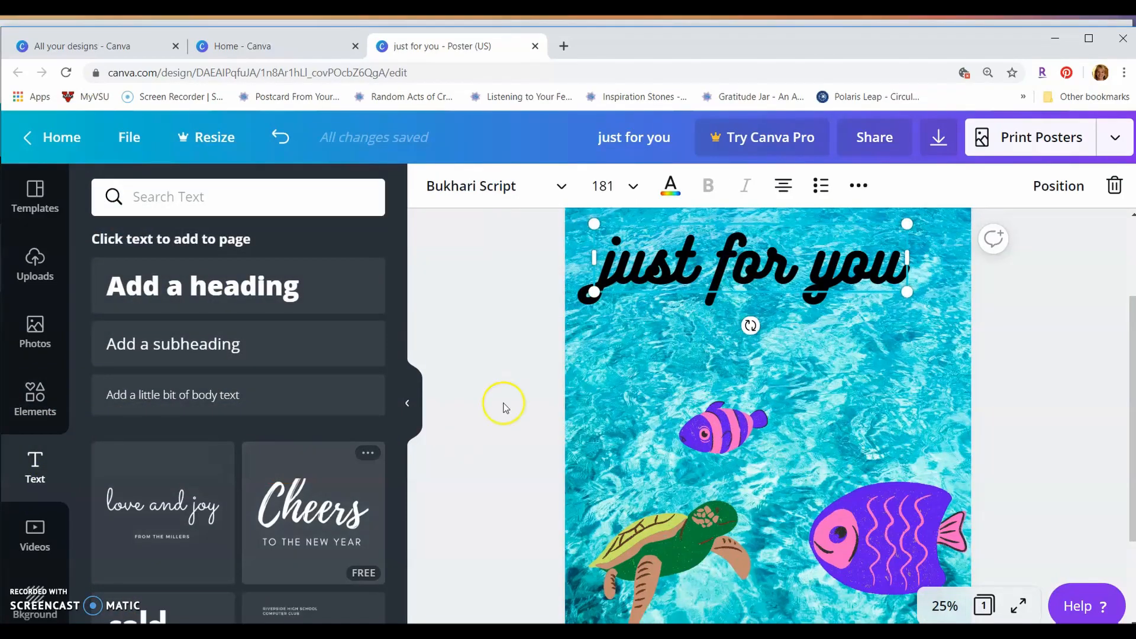
drag(701, 263, 724, 304)
Examine the ready-made text combinations available for the poster.
scroll(331, 490, down, 15)
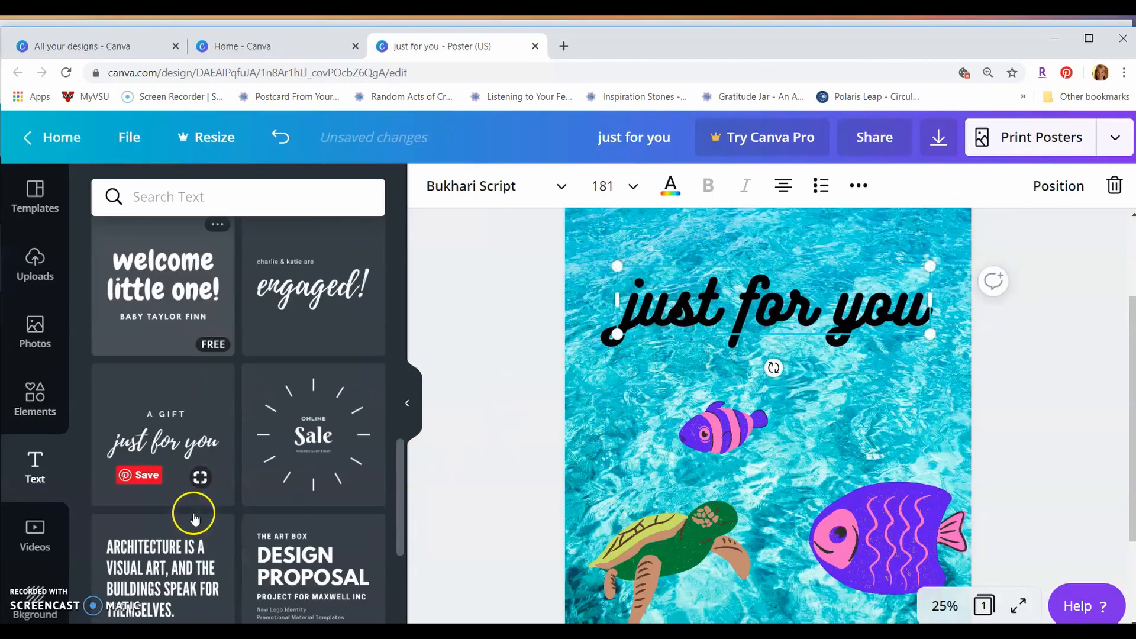
scroll(188, 521, down, 15)
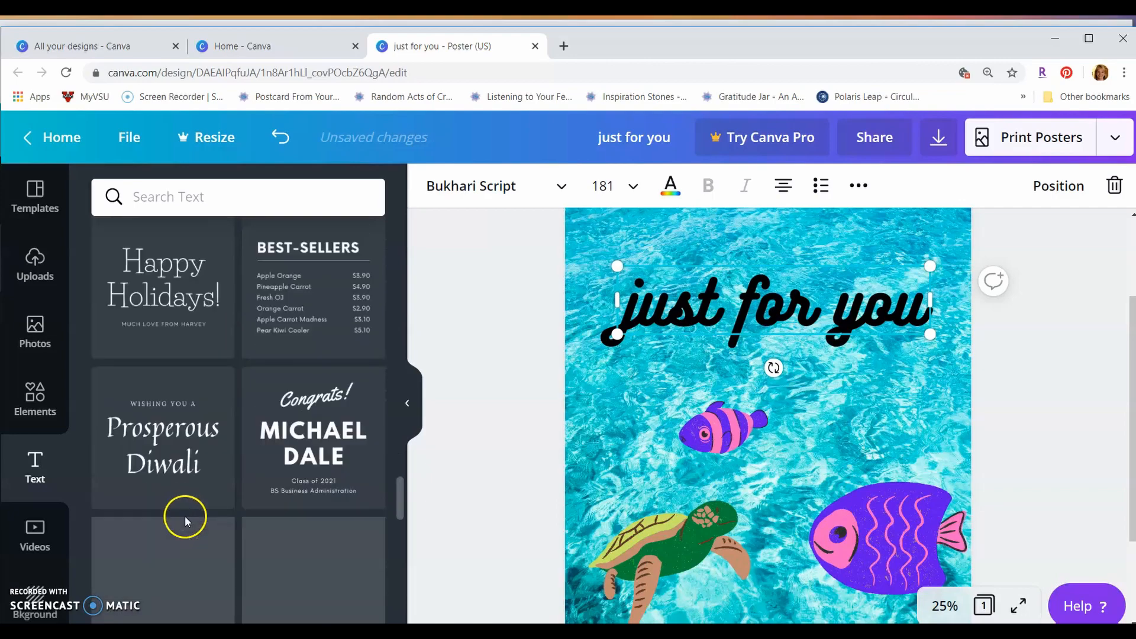
scroll(185, 515, down, 10)
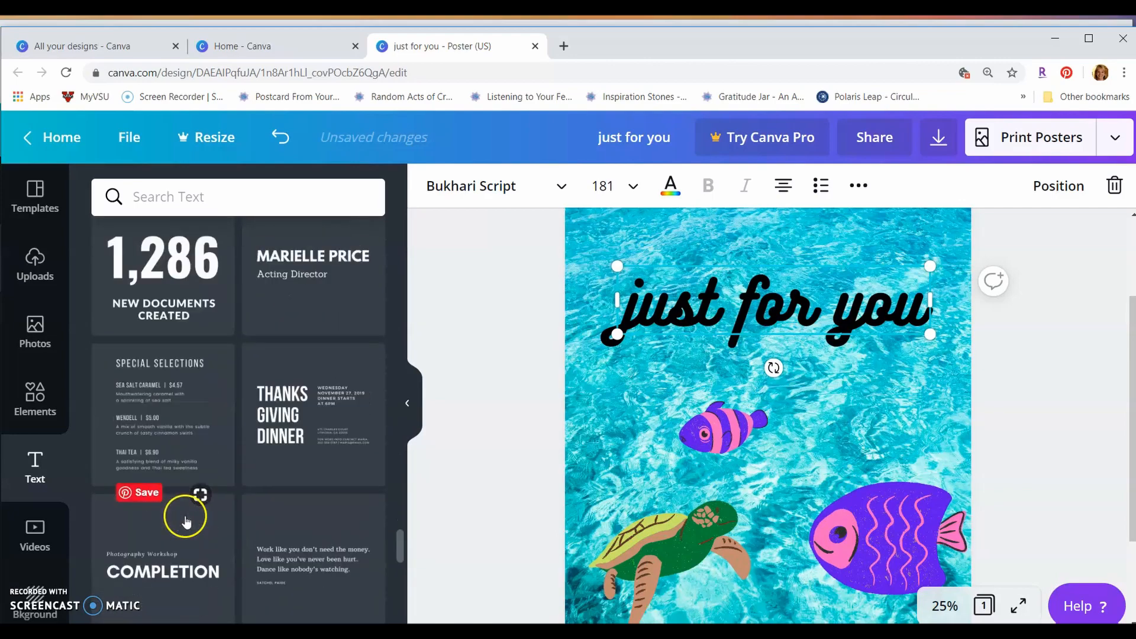
scroll(273, 541, up, 3)
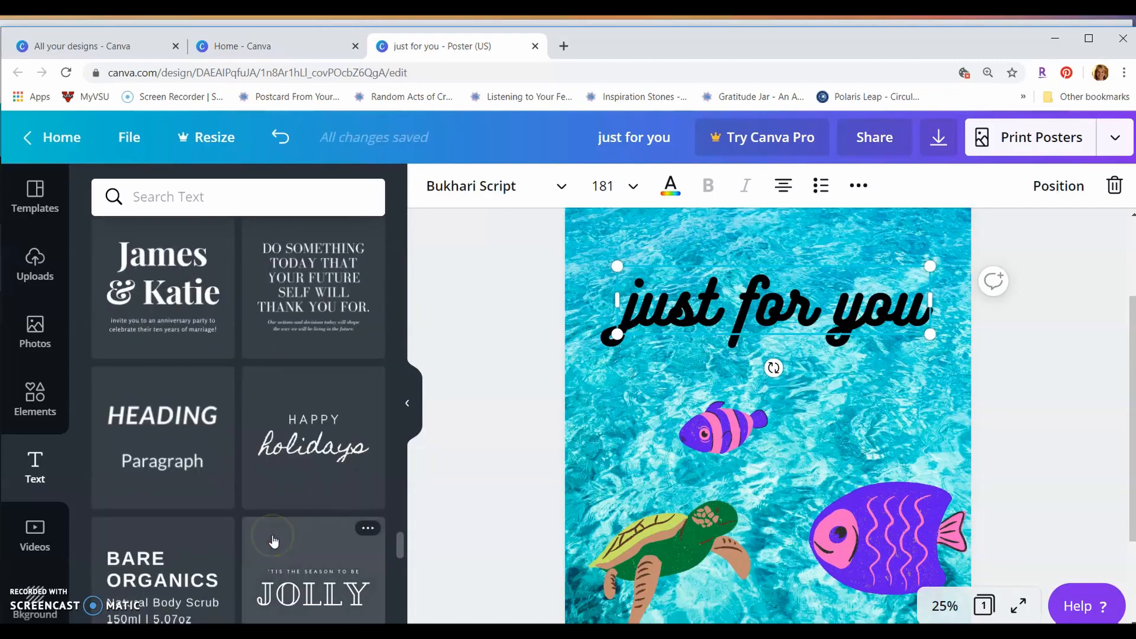
scroll(273, 542, down, 10)
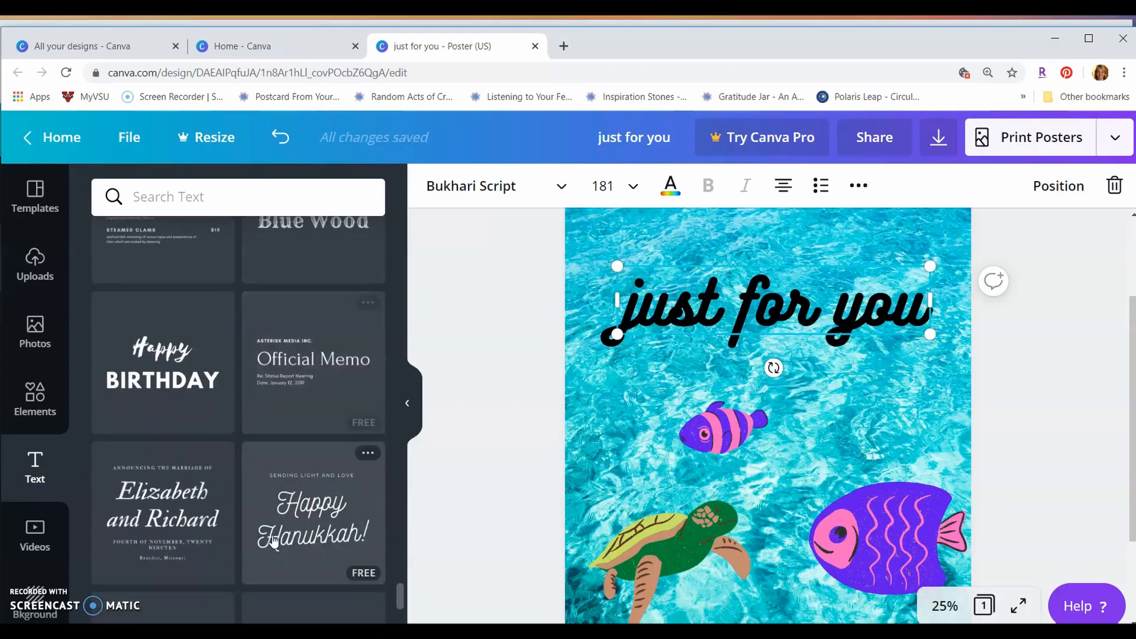
scroll(273, 541, down, 5)
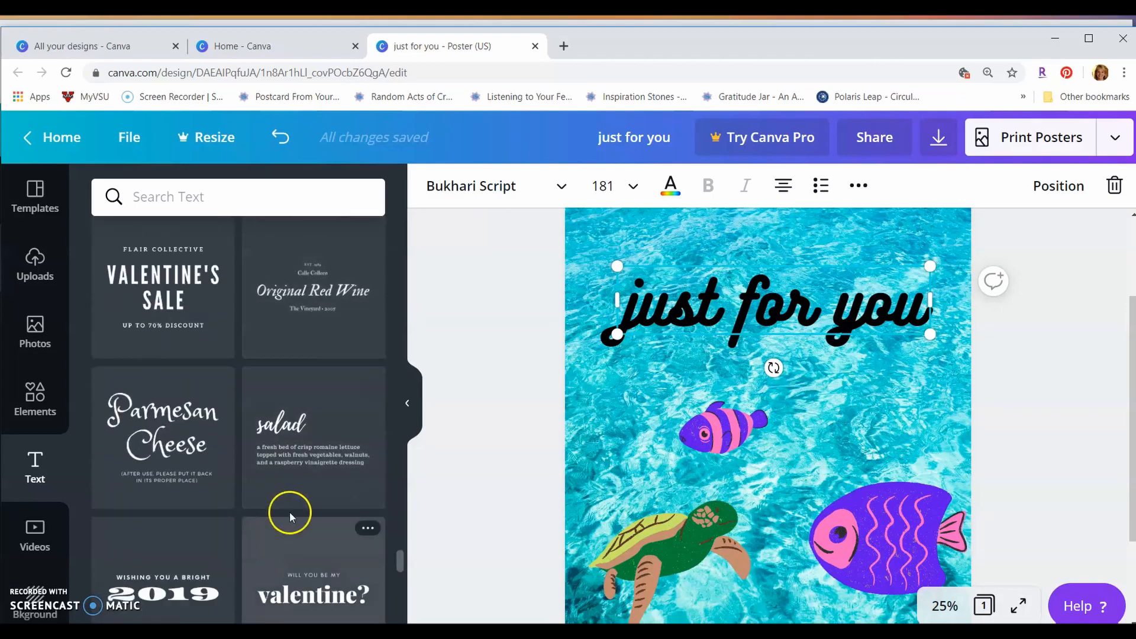
scroll(290, 512, up, 10)
scroll(294, 488, up, 10)
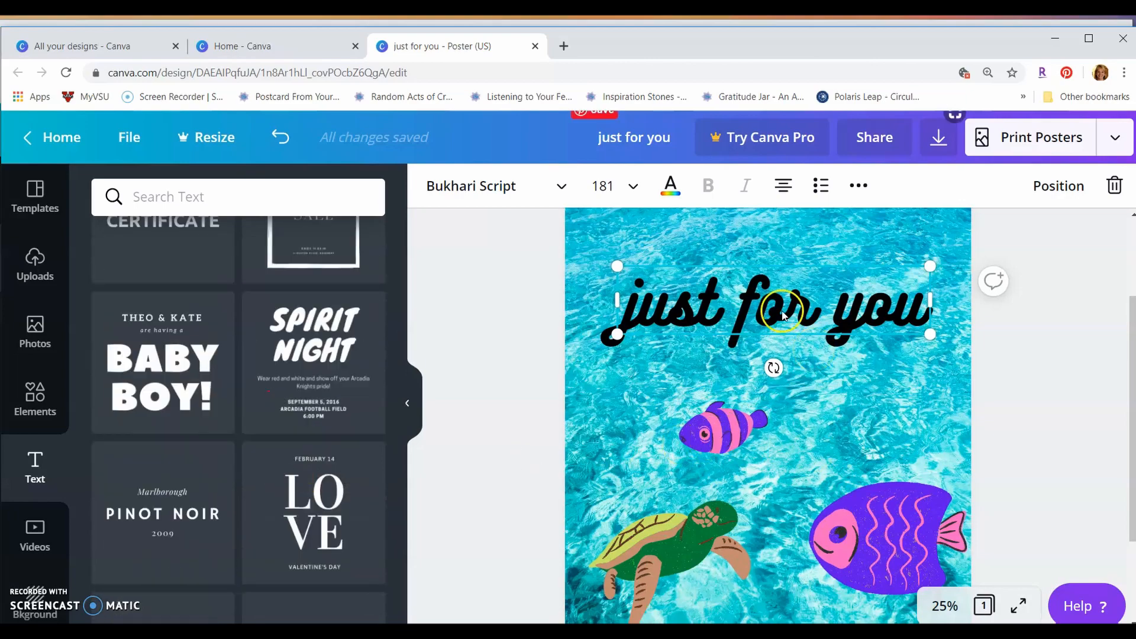
Replace the "just for you" title text with "Summer at the Sea".
click(638, 312)
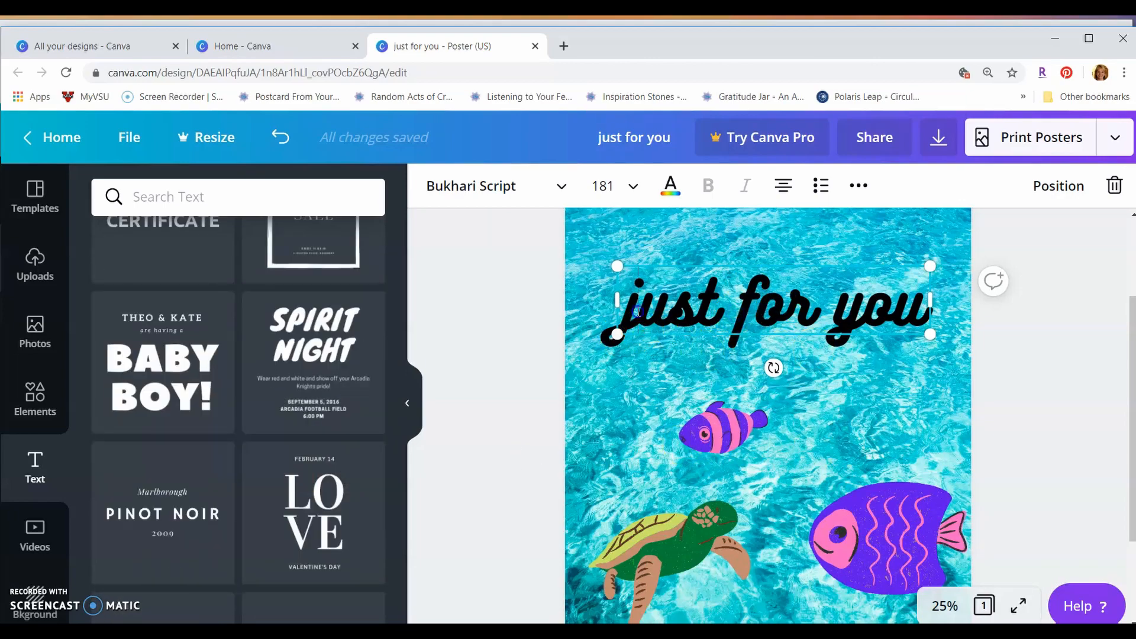
drag(661, 320, 919, 319)
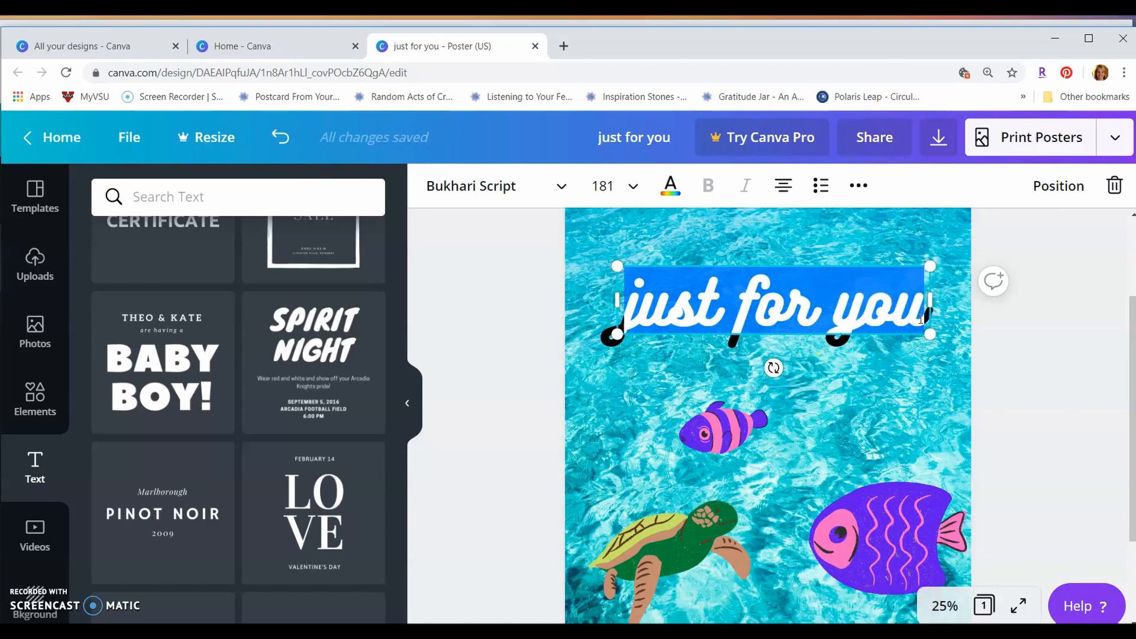
text(Summer at)
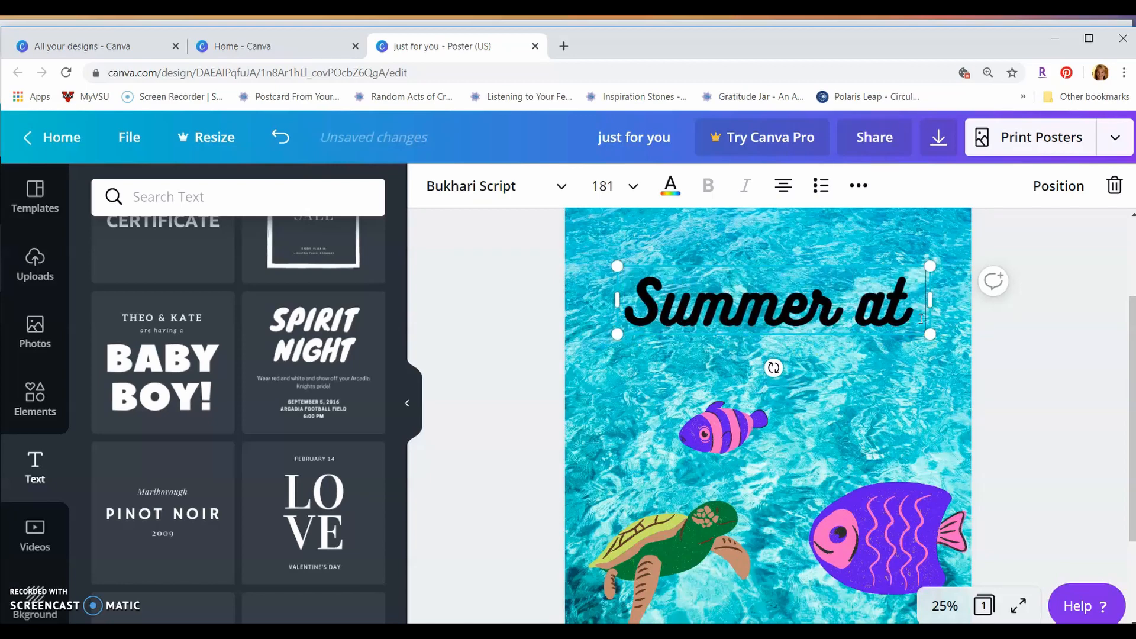
text( the Sea)
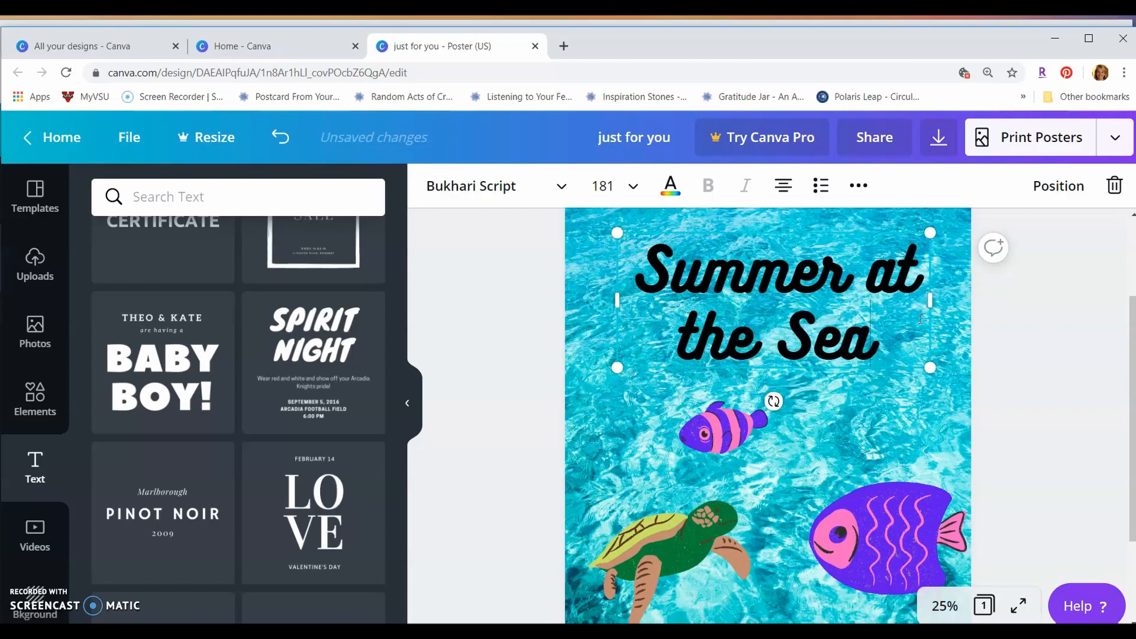
Move the "Summer at the Sea" title near the poster's upper edge and color its text purple.
scroll(832, 402, up, 2)
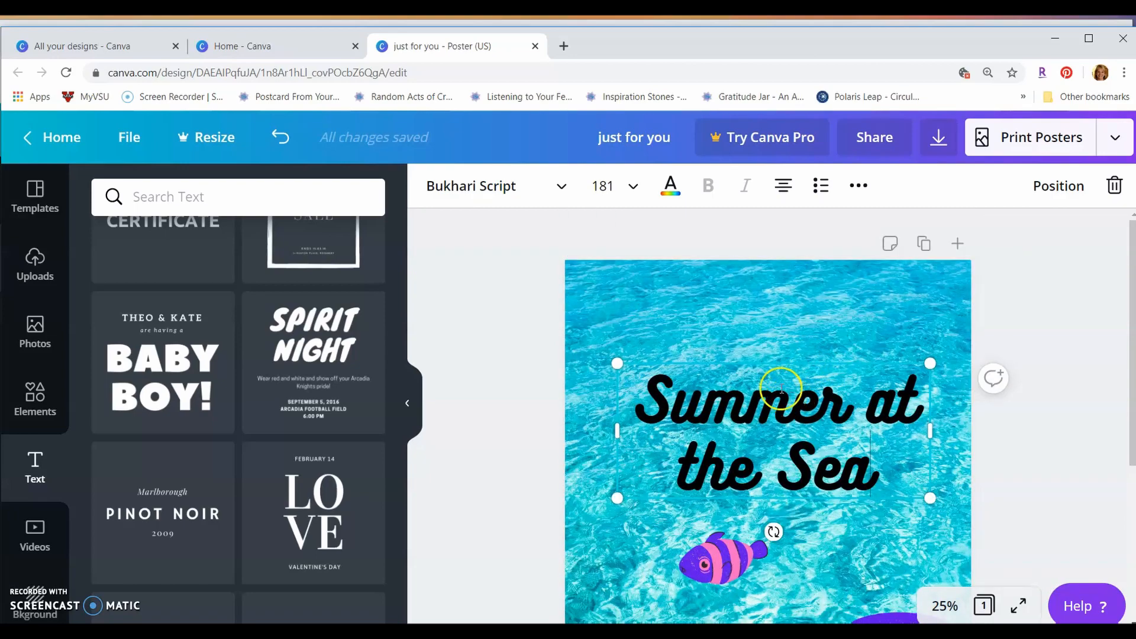
drag(759, 361, 750, 281)
click(726, 334)
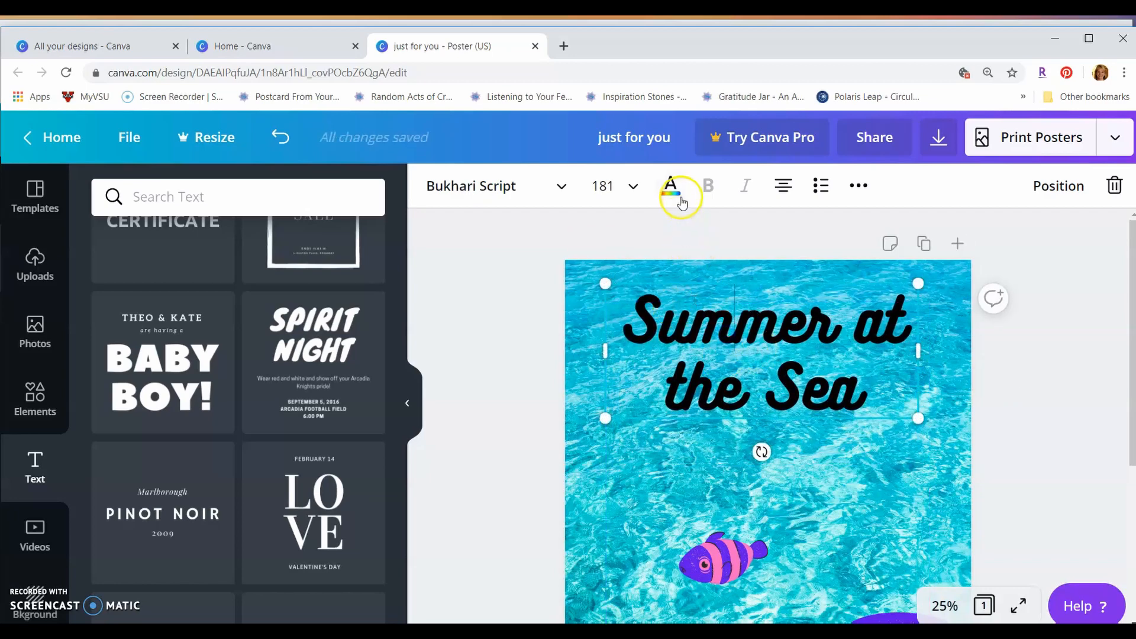
click(680, 201)
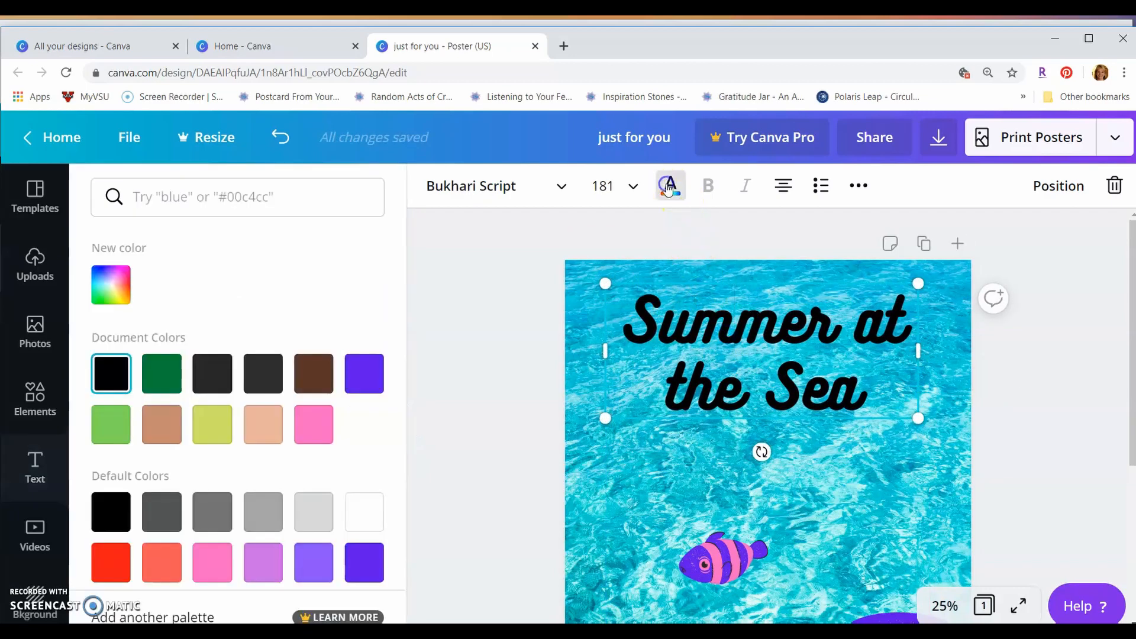
click(354, 574)
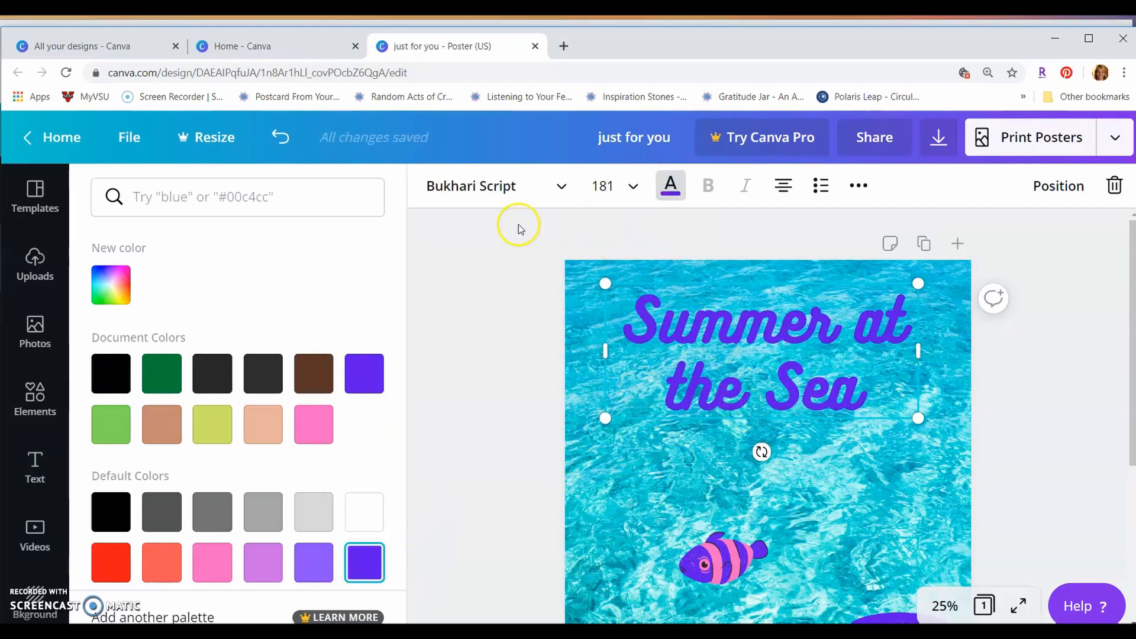
Change the "Summer at the Sea" title's font to Belleza and enlarge the title to size 221.
click(562, 188)
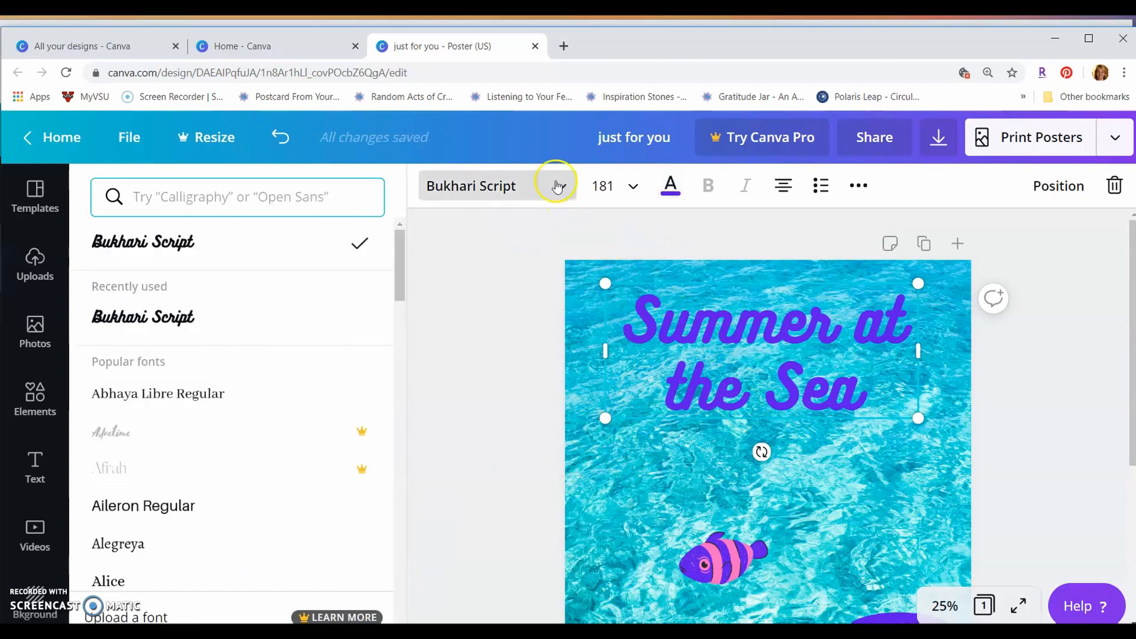
scroll(195, 469, down, 12)
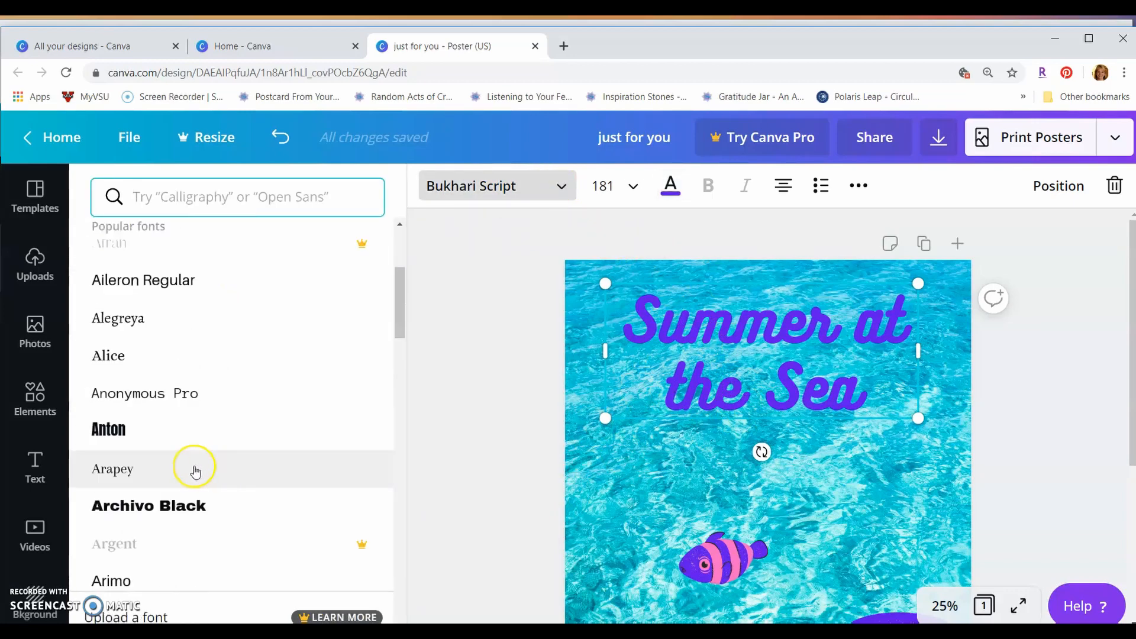
scroll(201, 430, up, 4)
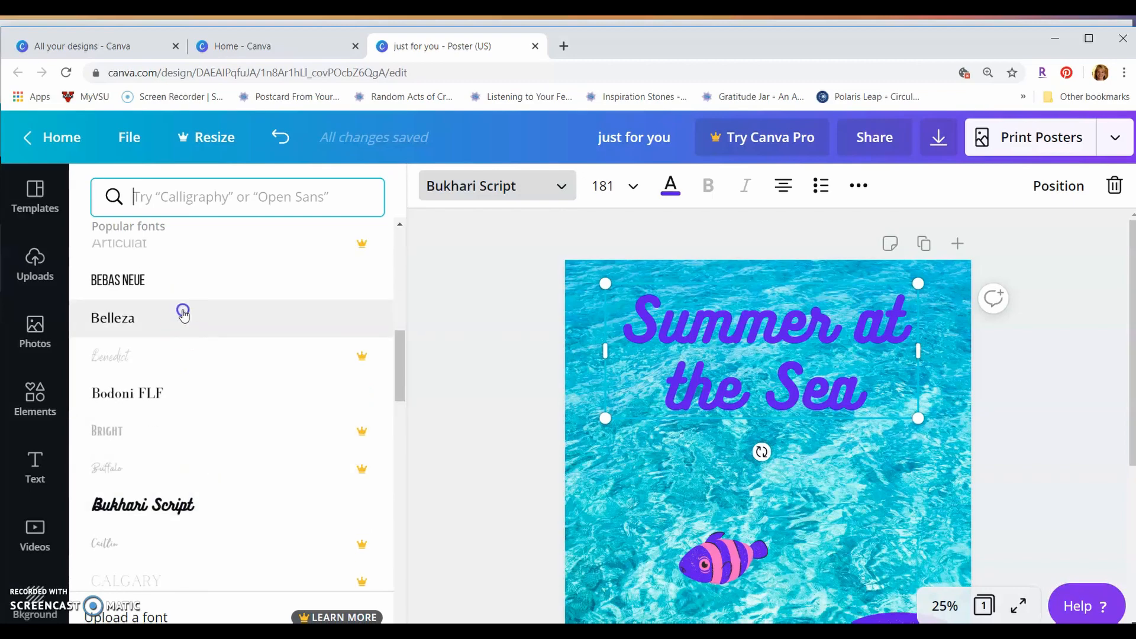
click(183, 314)
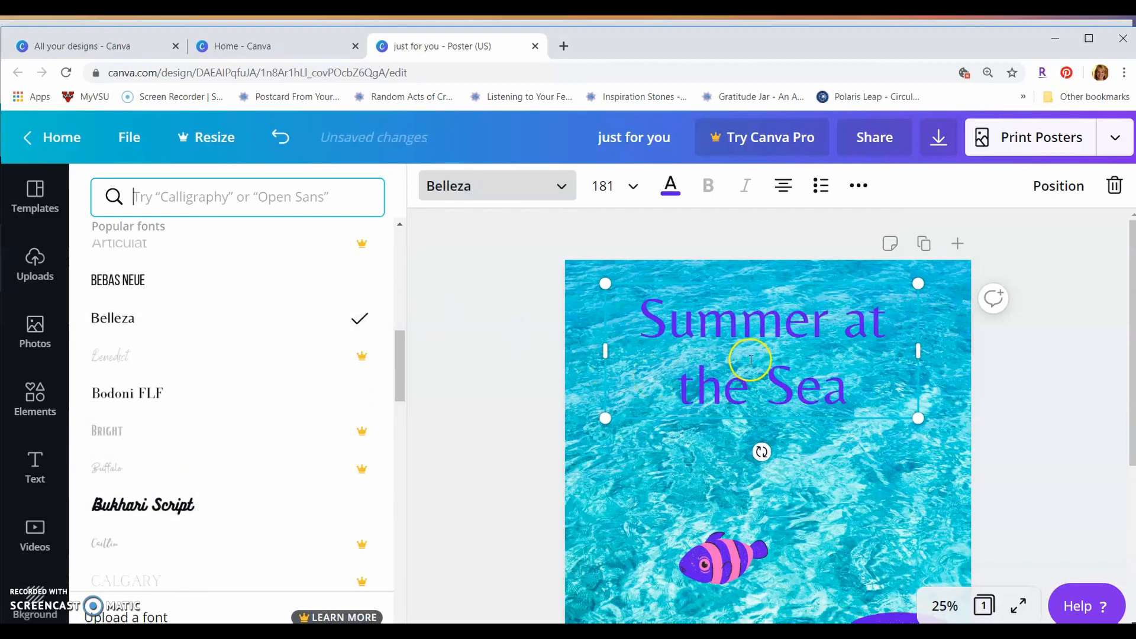
click(749, 382)
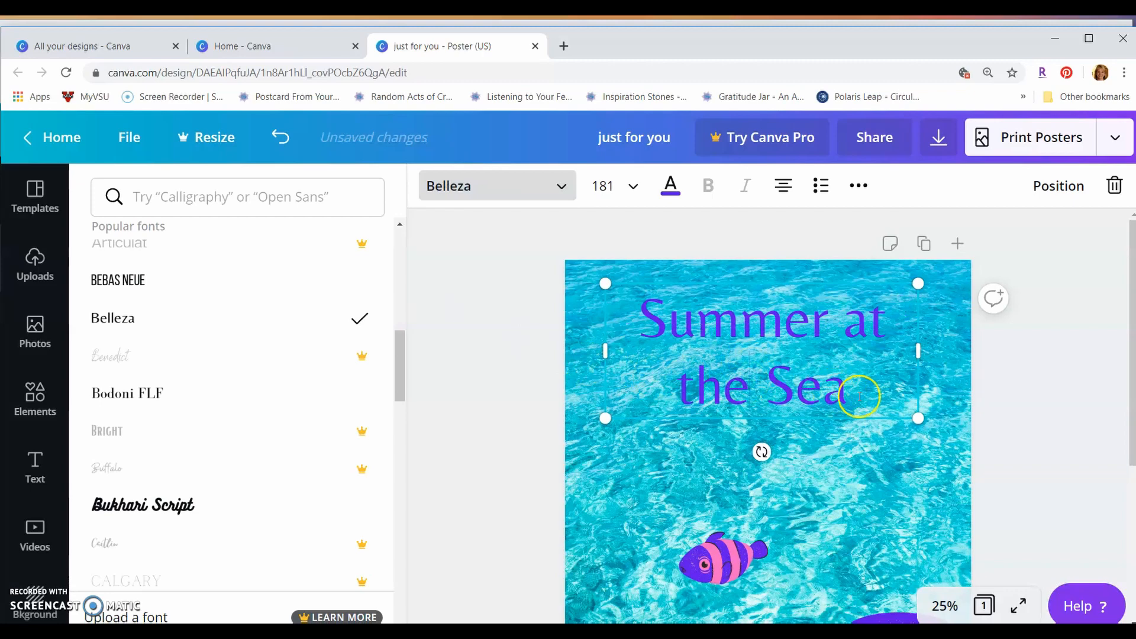
drag(920, 420, 976, 482)
click(734, 320)
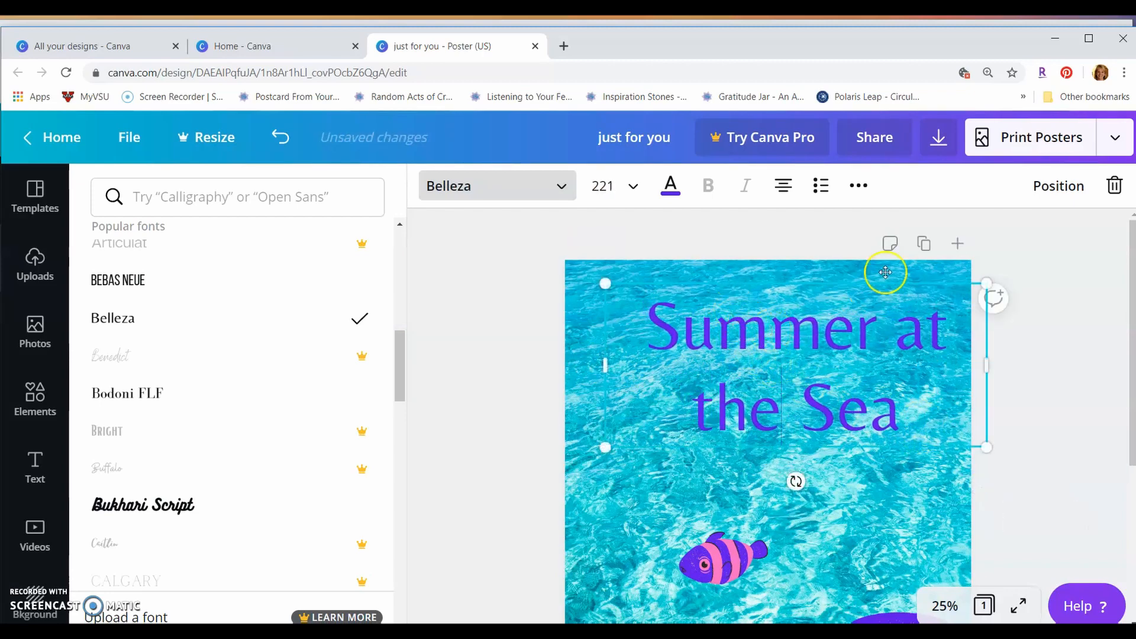
Align the title to the page's top and horizontal center, and shift it slightly down from the upper edge.
click(1052, 188)
click(818, 369)
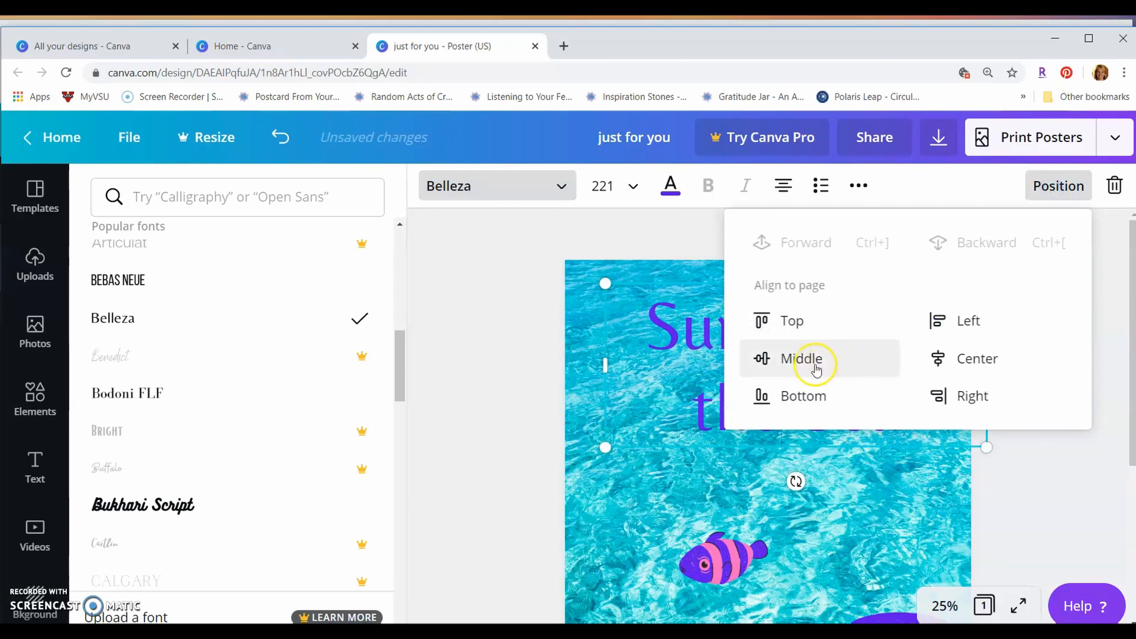
click(792, 326)
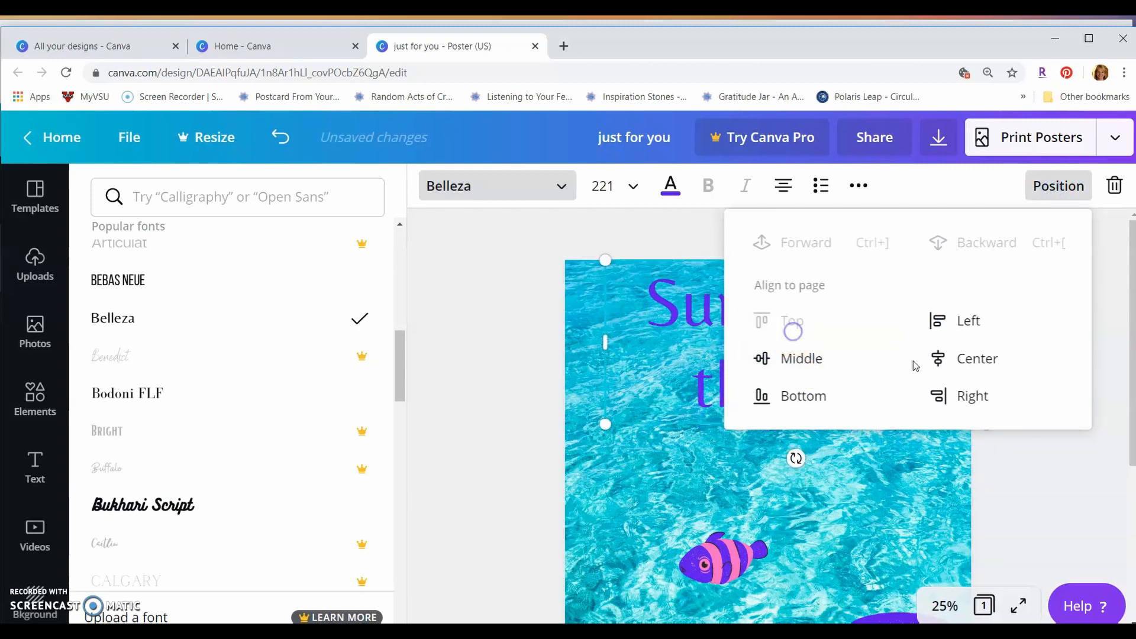
click(984, 372)
click(1059, 484)
click(782, 353)
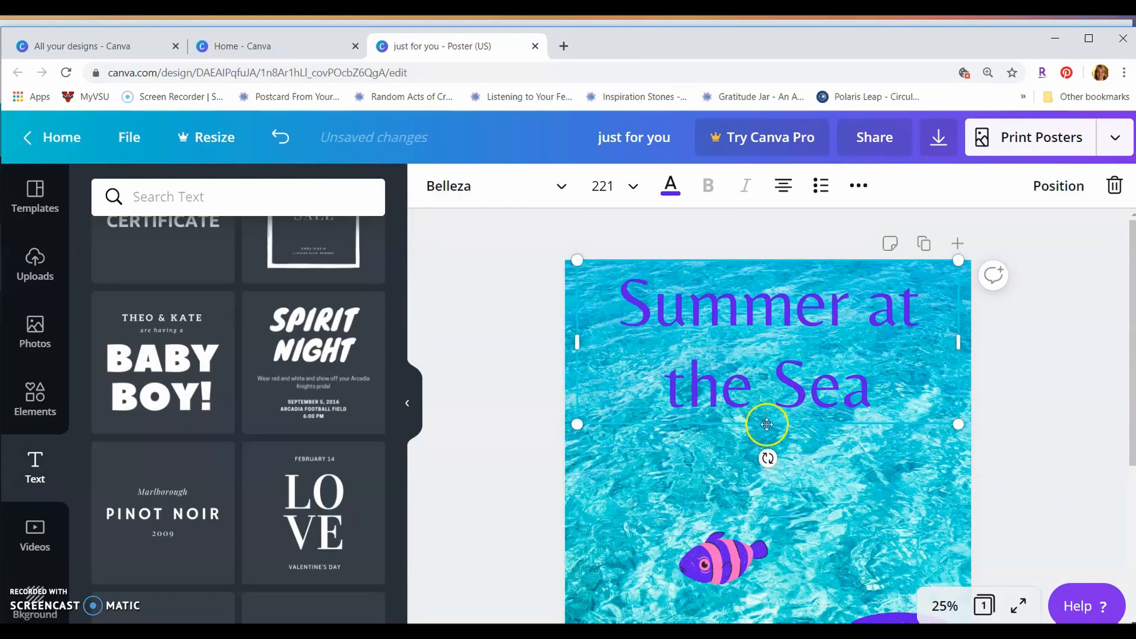
drag(766, 426, 768, 467)
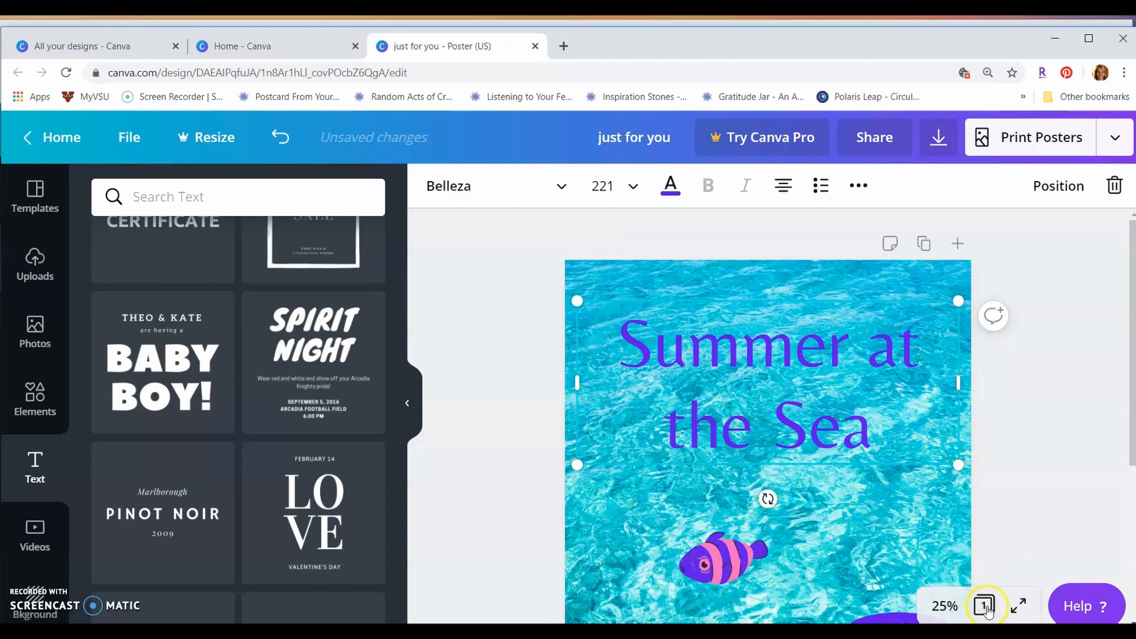
View the whole poster at 10% zoom and move the small striped fish to its upper-left corner.
click(950, 606)
click(885, 464)
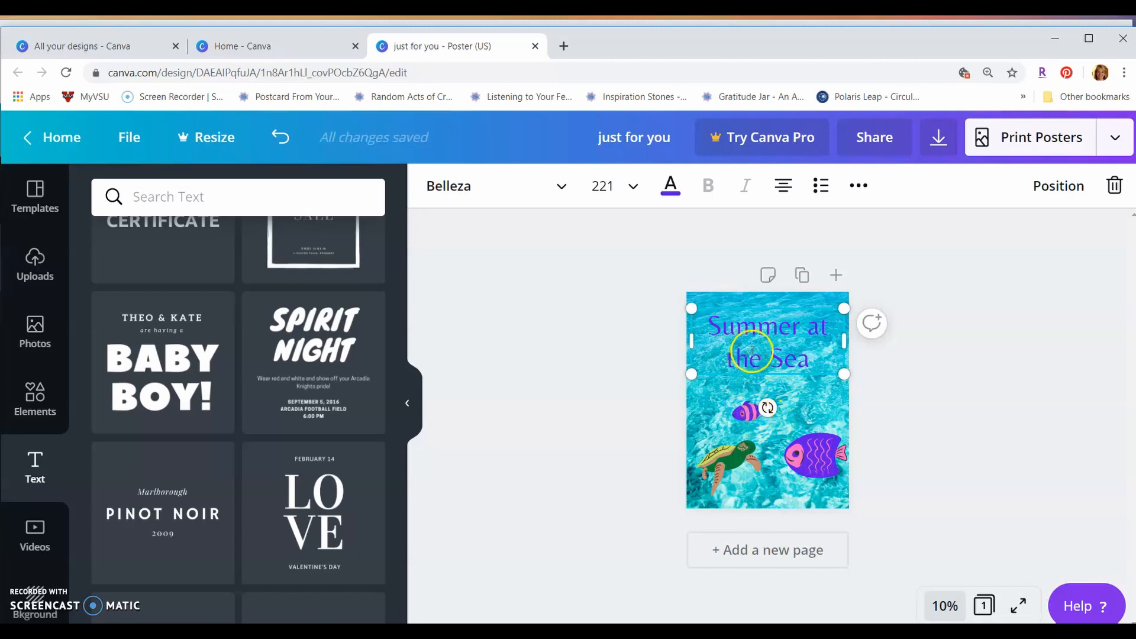
drag(746, 411, 718, 320)
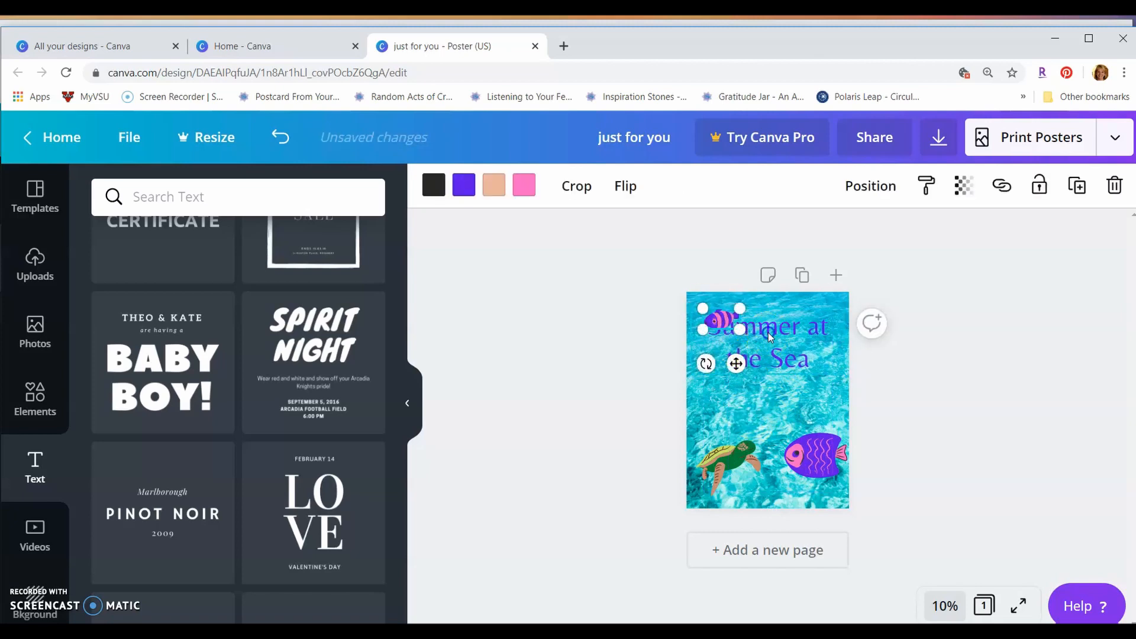
Move the "Summer at the Sea" title down to the middle of the poster, just above the turtle and large fish.
click(777, 368)
click(872, 395)
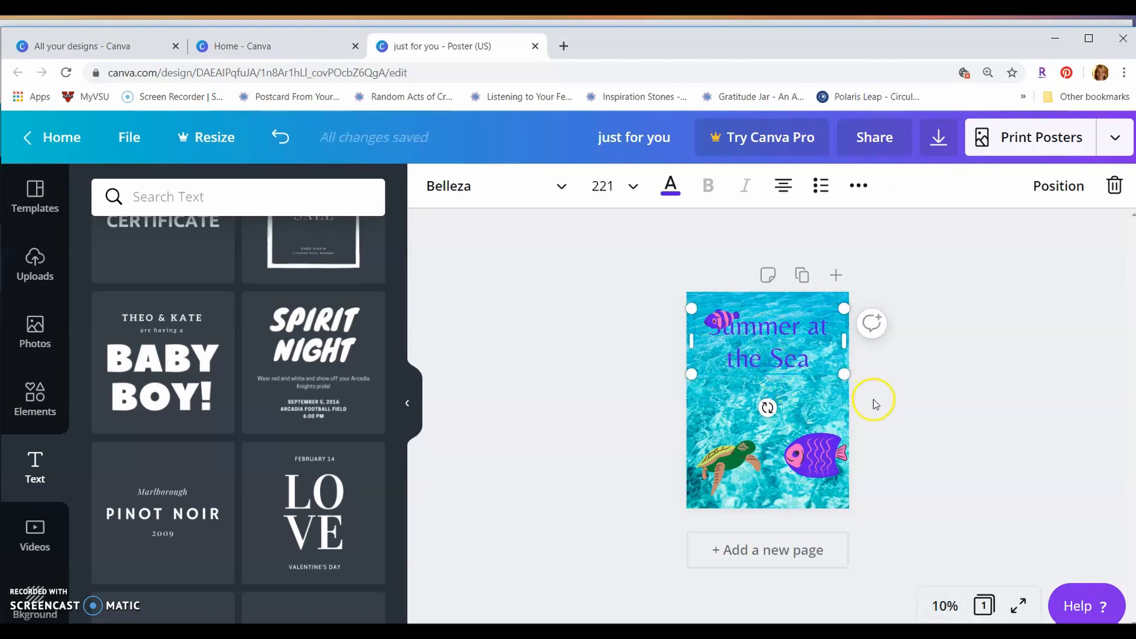
click(797, 392)
click(776, 374)
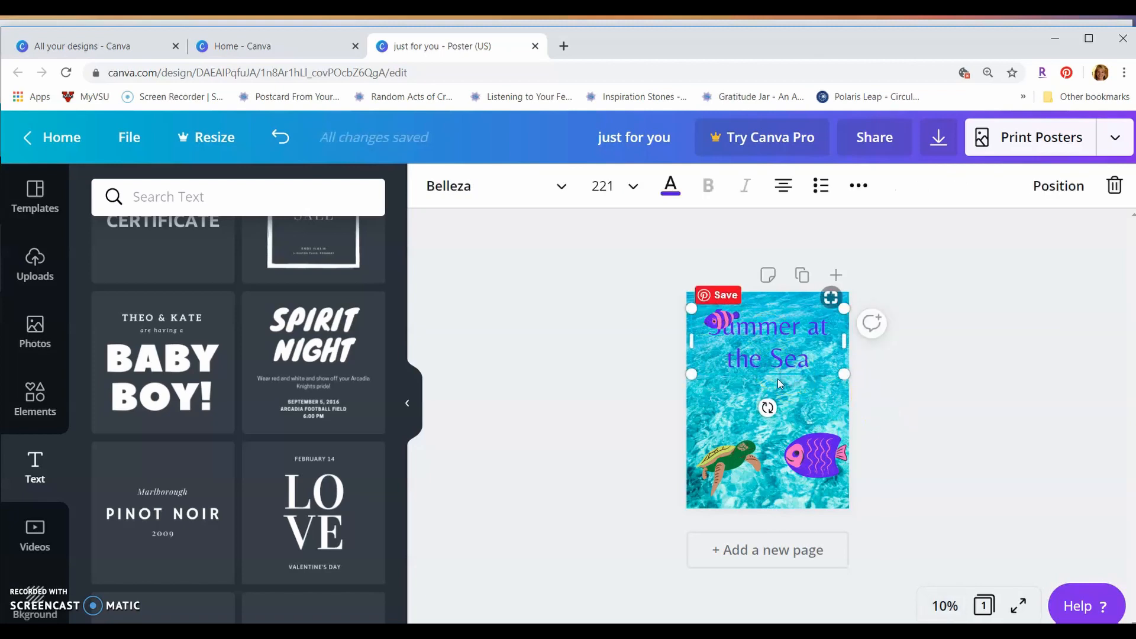
click(768, 336)
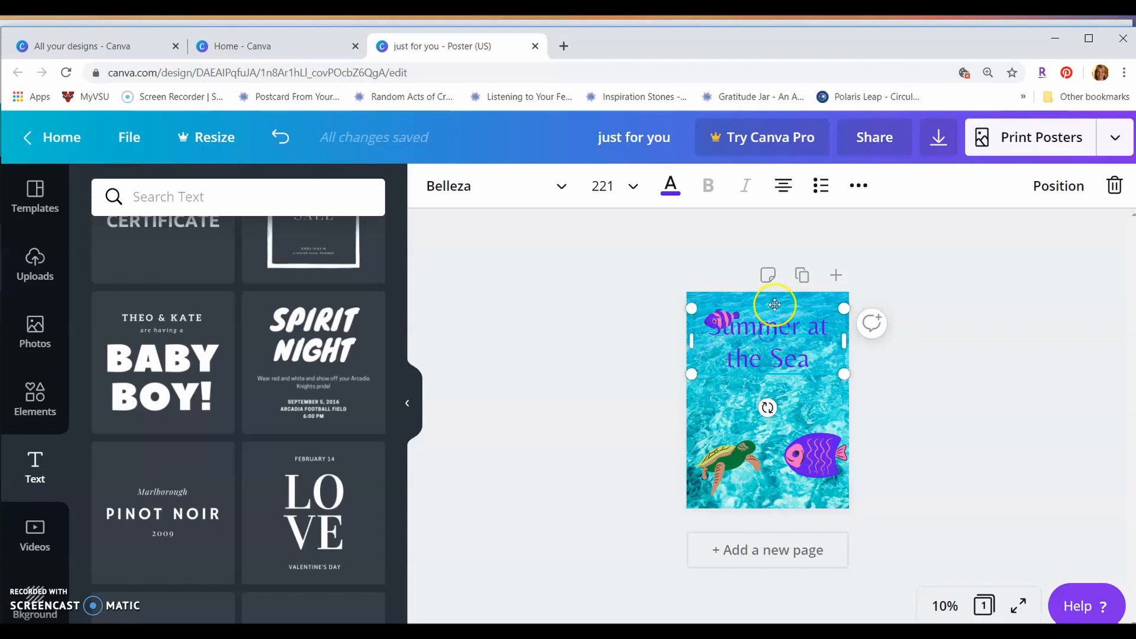
drag(776, 304, 779, 352)
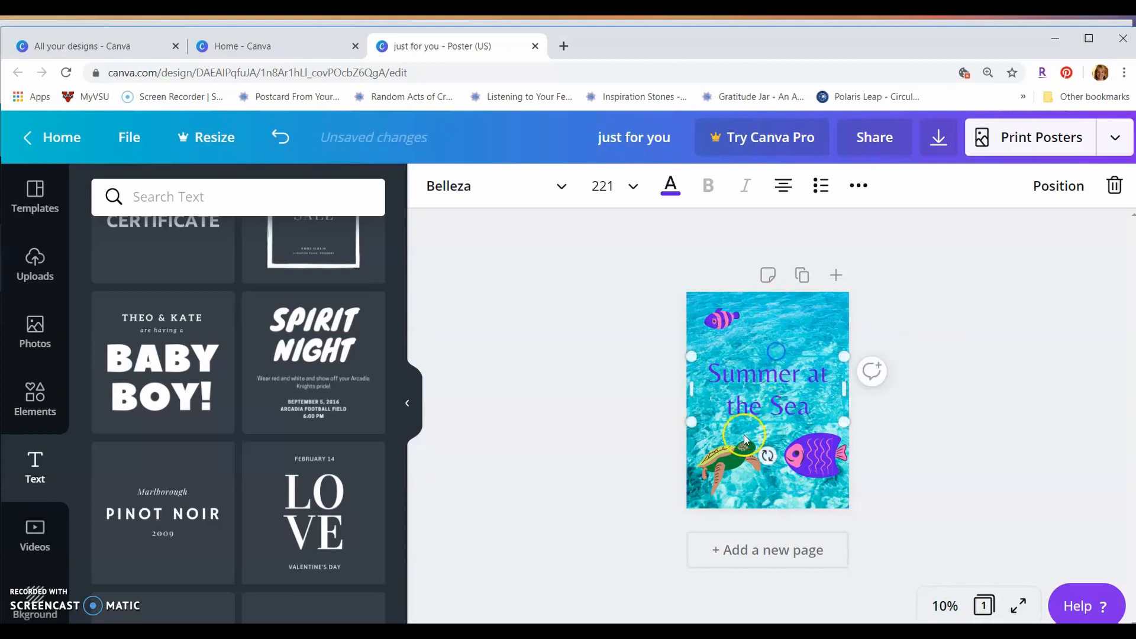
Shift the turtle slightly up and toward the poster's left edge, leaving the large fish at the right edge.
click(803, 454)
drag(740, 464, 725, 454)
mouse_move(800, 463)
mouse_down()
mouse_move(796, 507)
mouse_move(796, 443)
mouse_move(799, 465)
mouse_up()
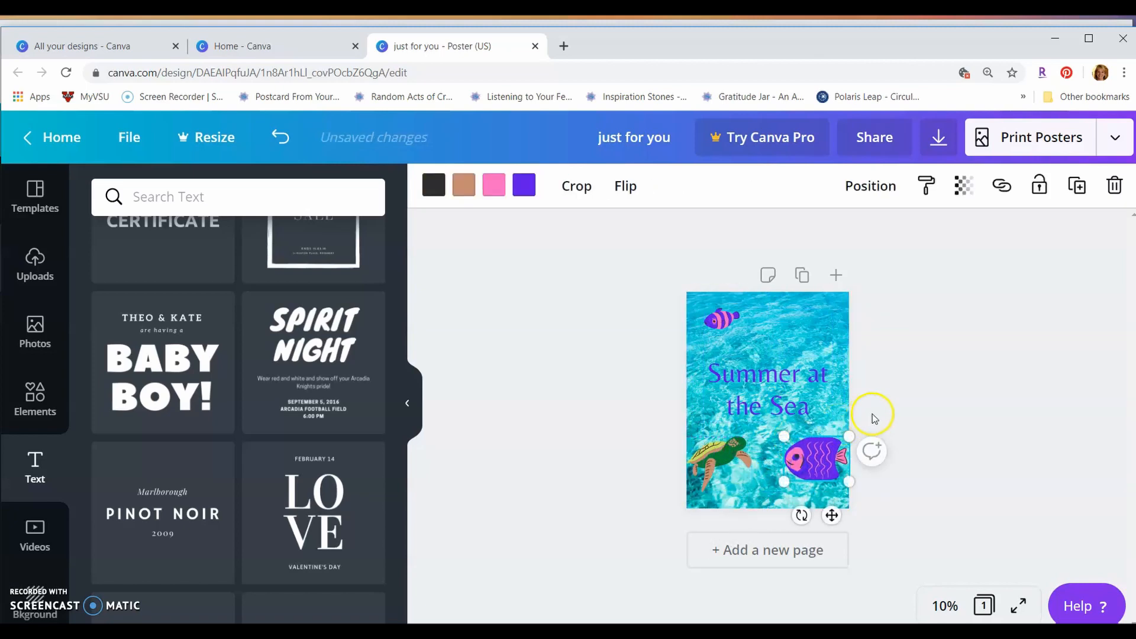
click(873, 413)
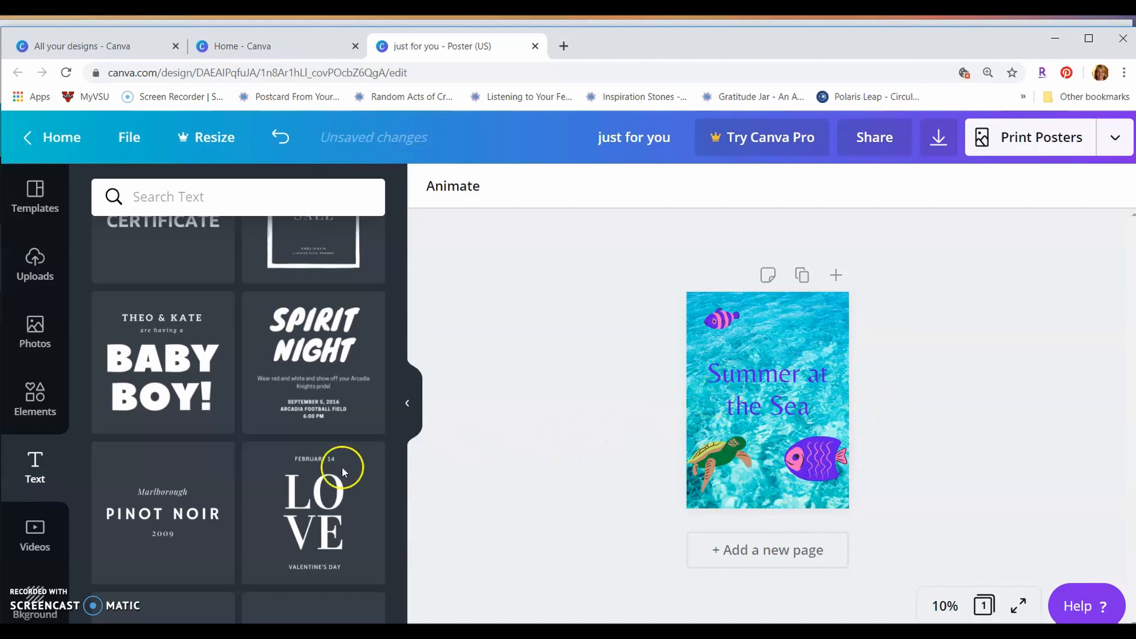
Show the upload options for images and videos, view the computer's file chooser, and dismiss it without uploading.
scroll(400, 407, down, 5)
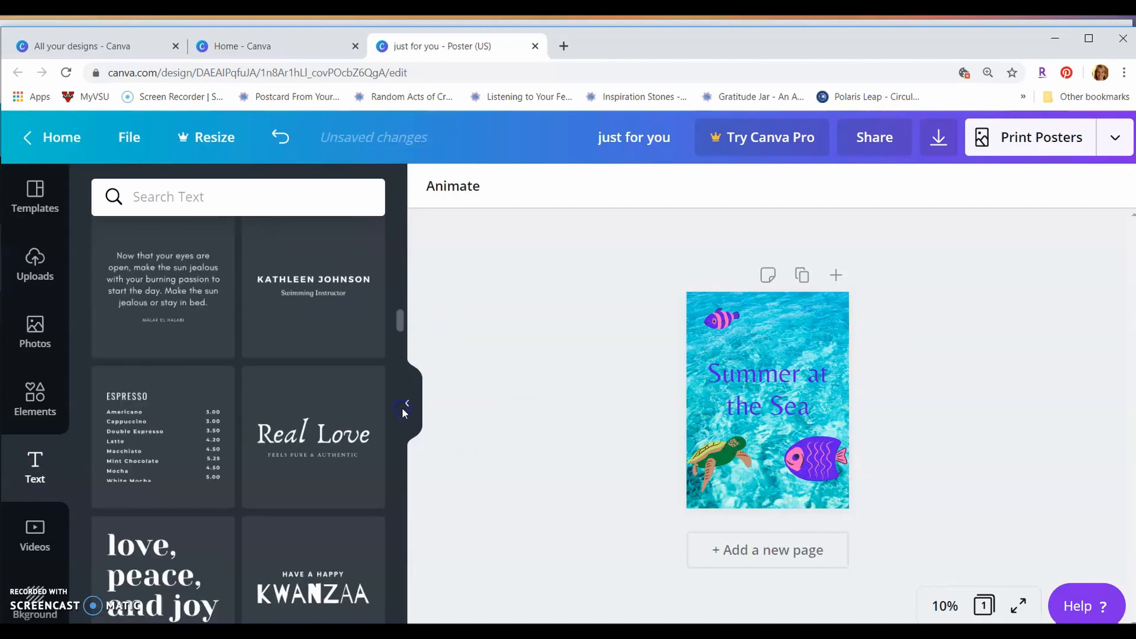
click(404, 406)
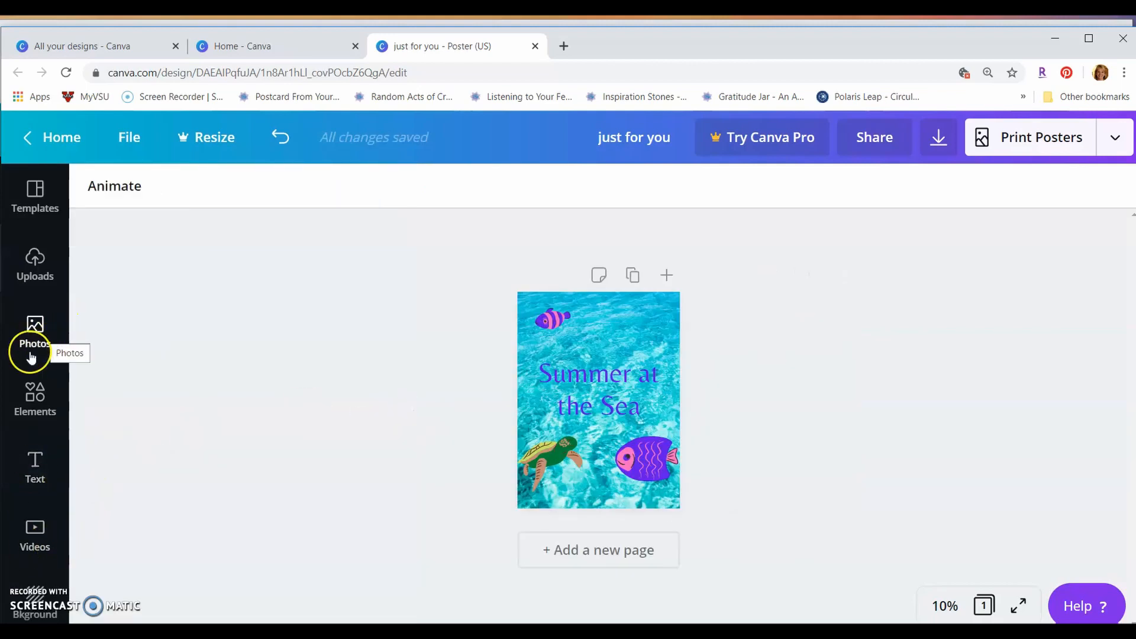
scroll(29, 263, down, 1)
scroll(30, 260, up, 1)
click(37, 267)
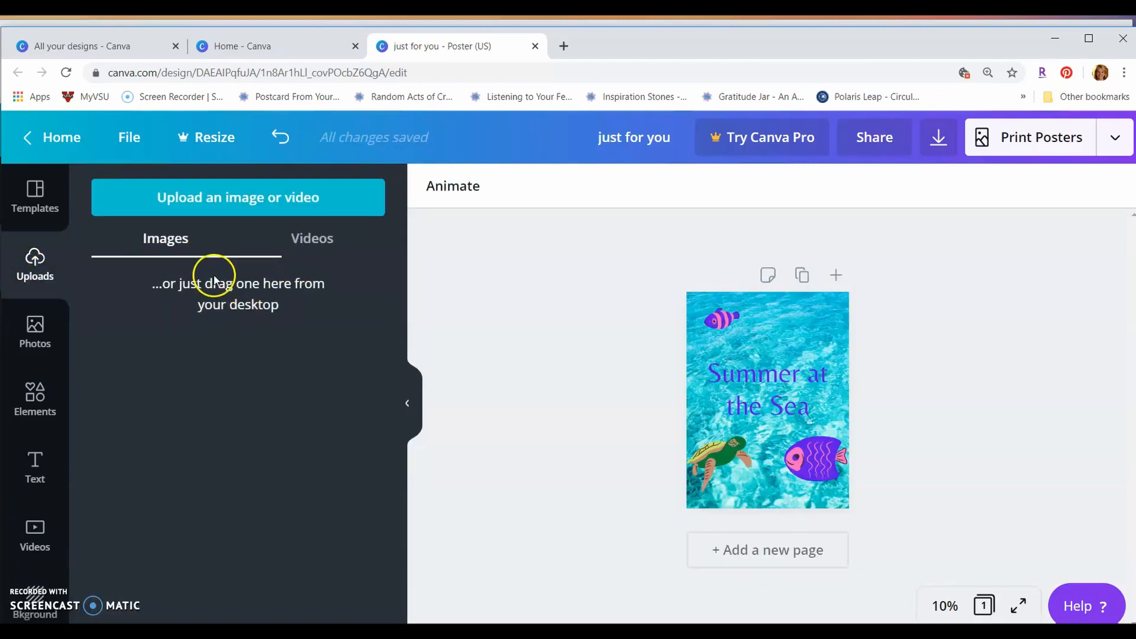
click(197, 197)
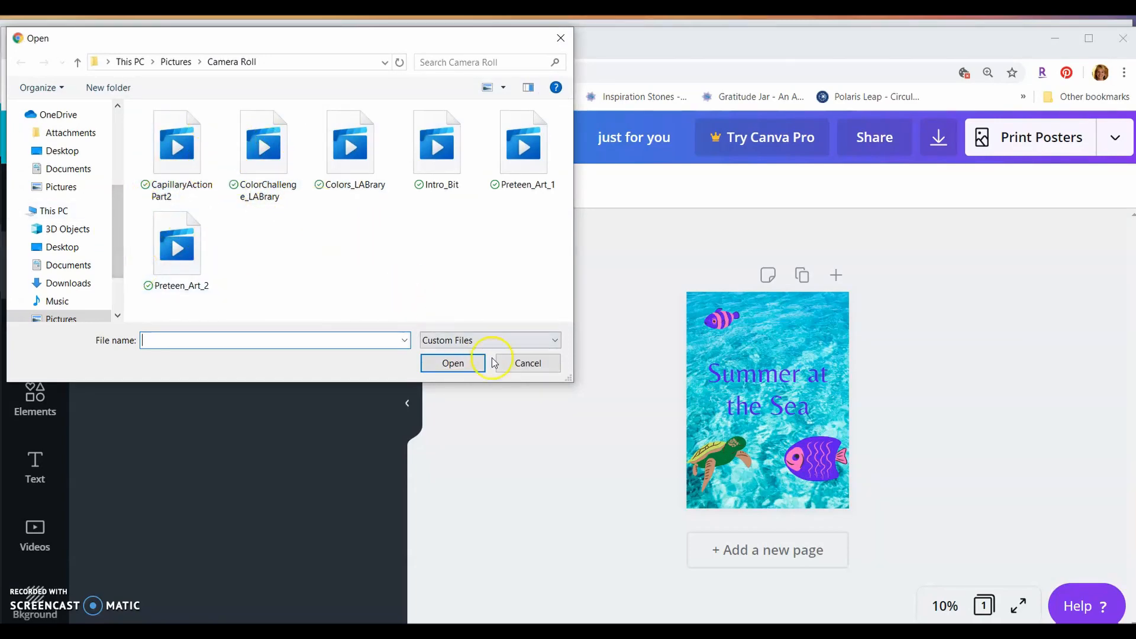
click(524, 363)
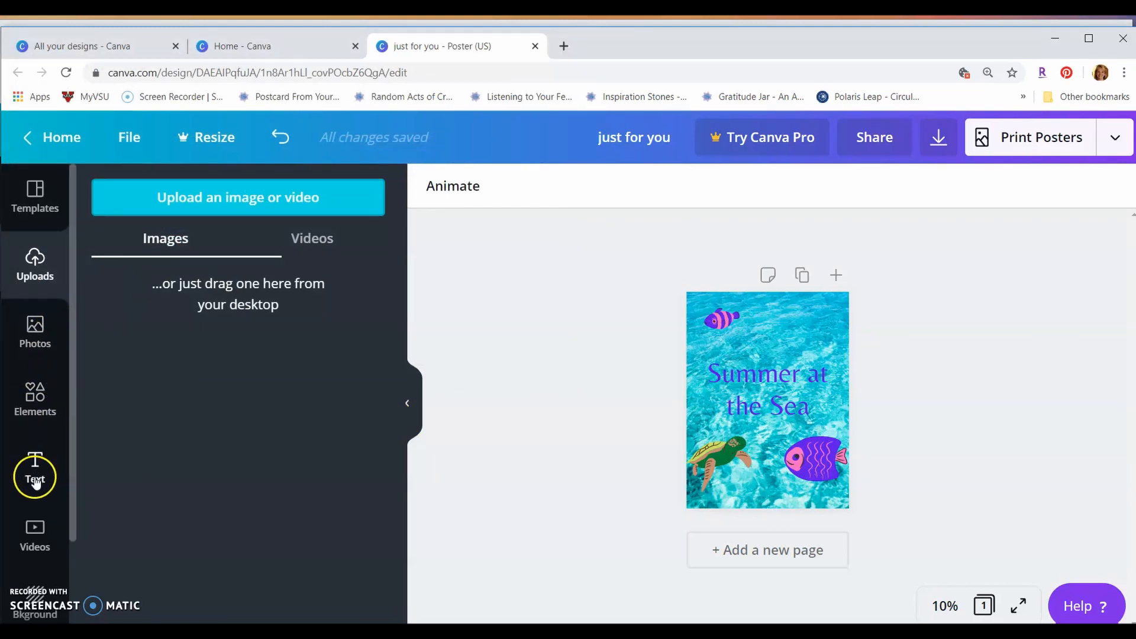
Browse the ready-made backgrounds, try the gray cloud background on the poster, and undo the change.
scroll(26, 486, down, 2)
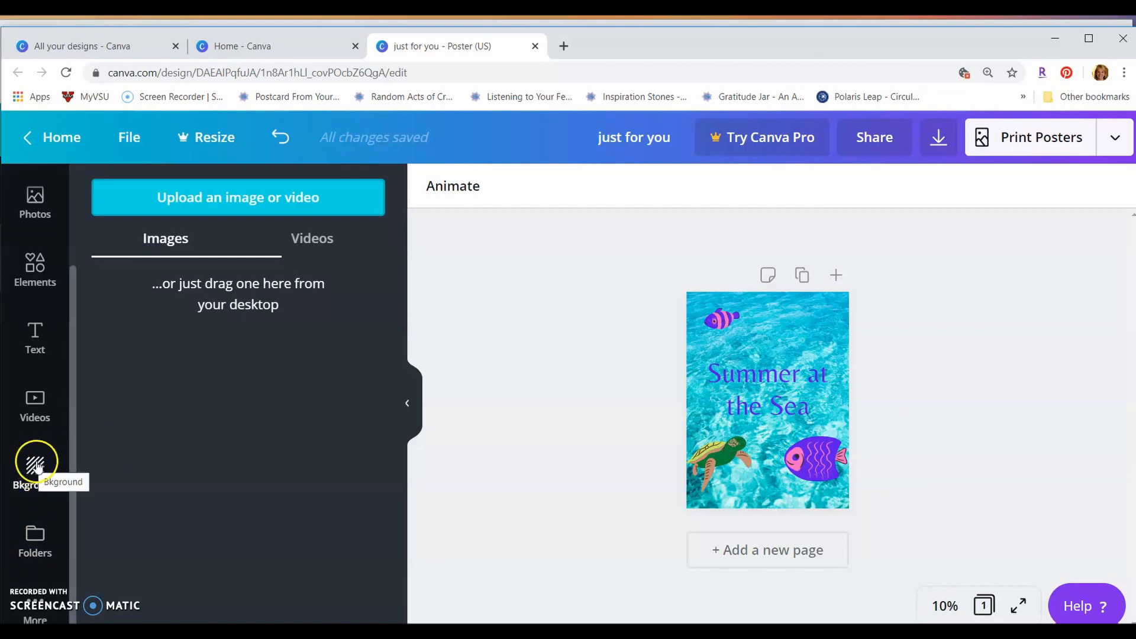
click(35, 473)
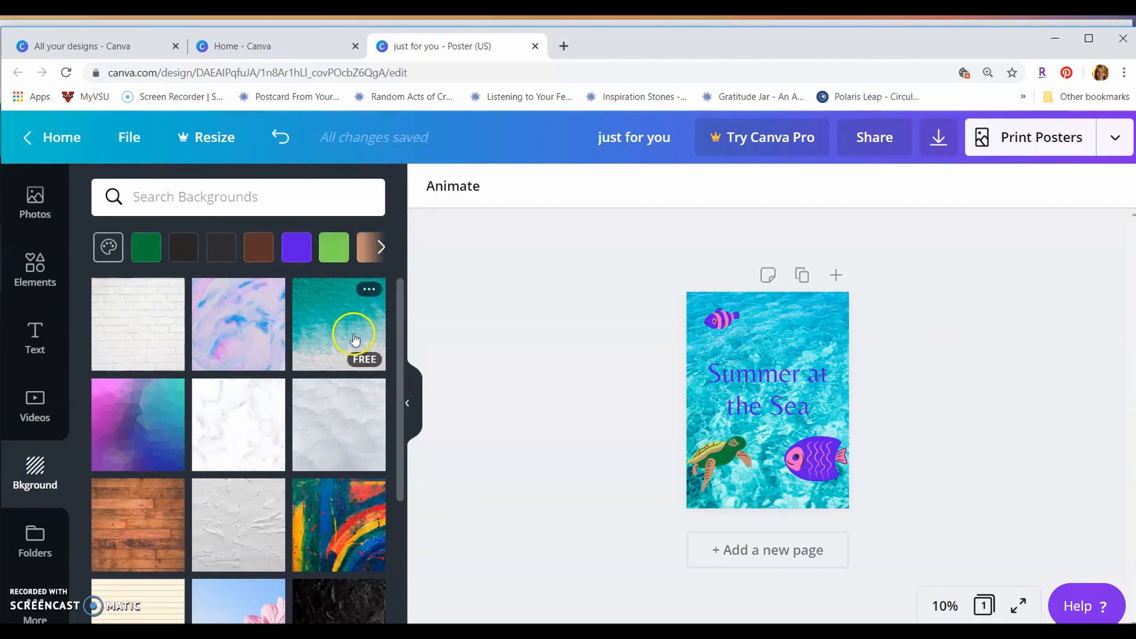
scroll(312, 459, down, 3)
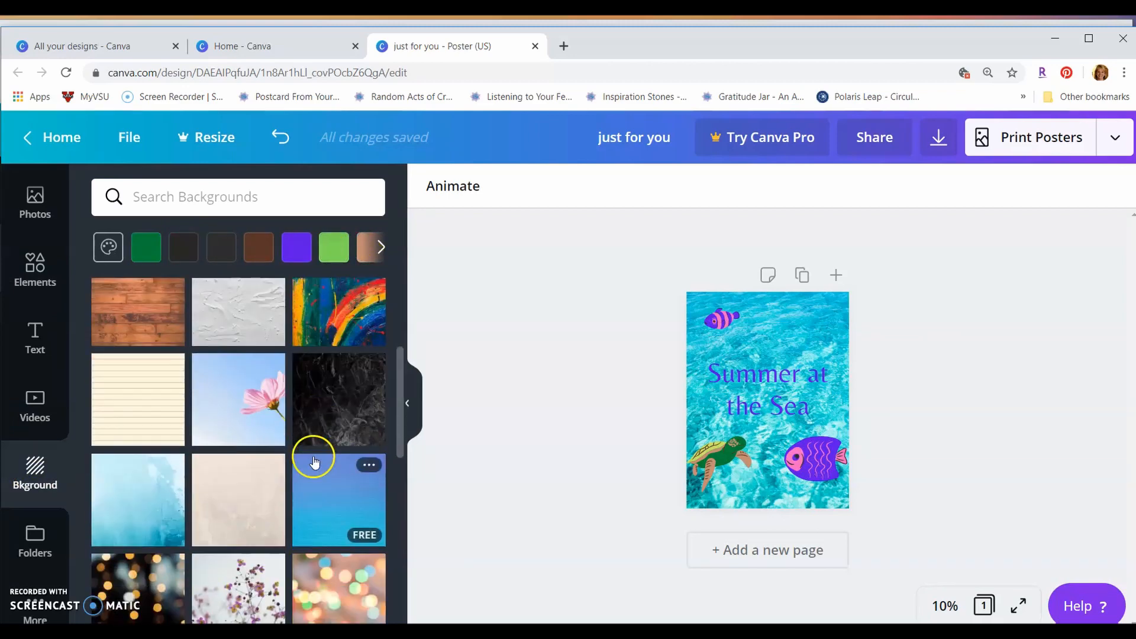
scroll(312, 459, up, 3)
click(335, 425)
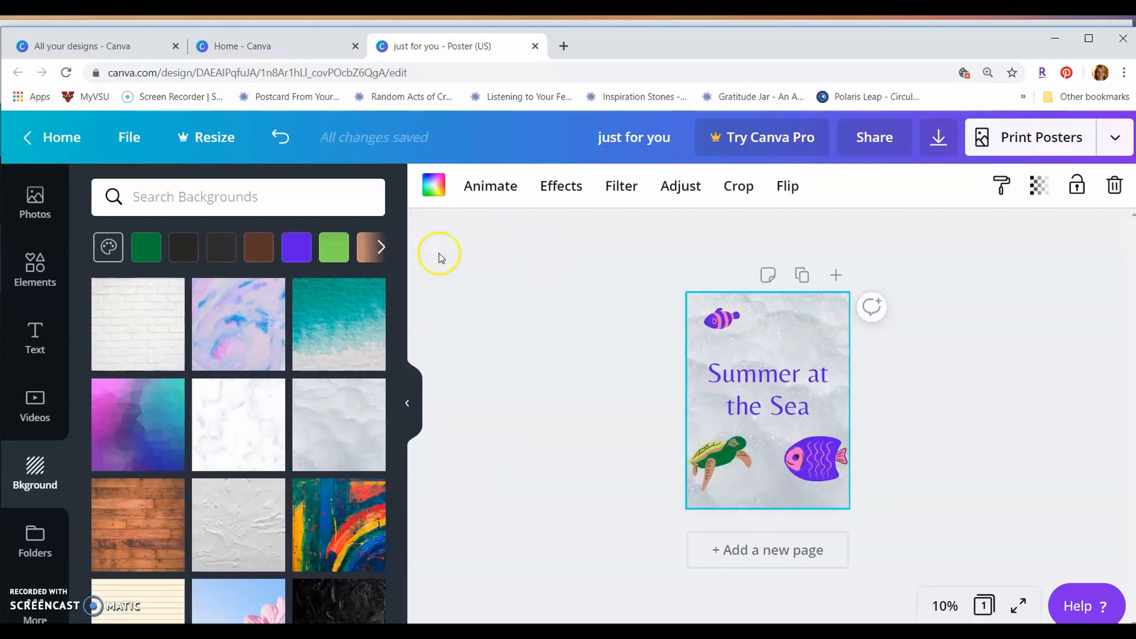
click(290, 143)
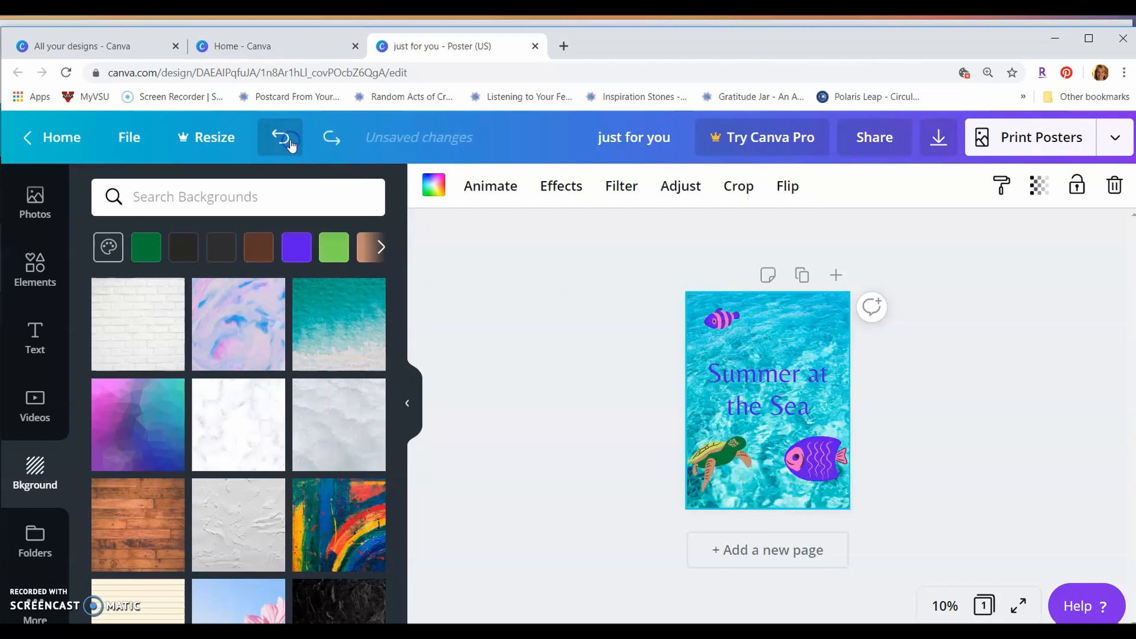
click(331, 137)
key(ctrl+z)
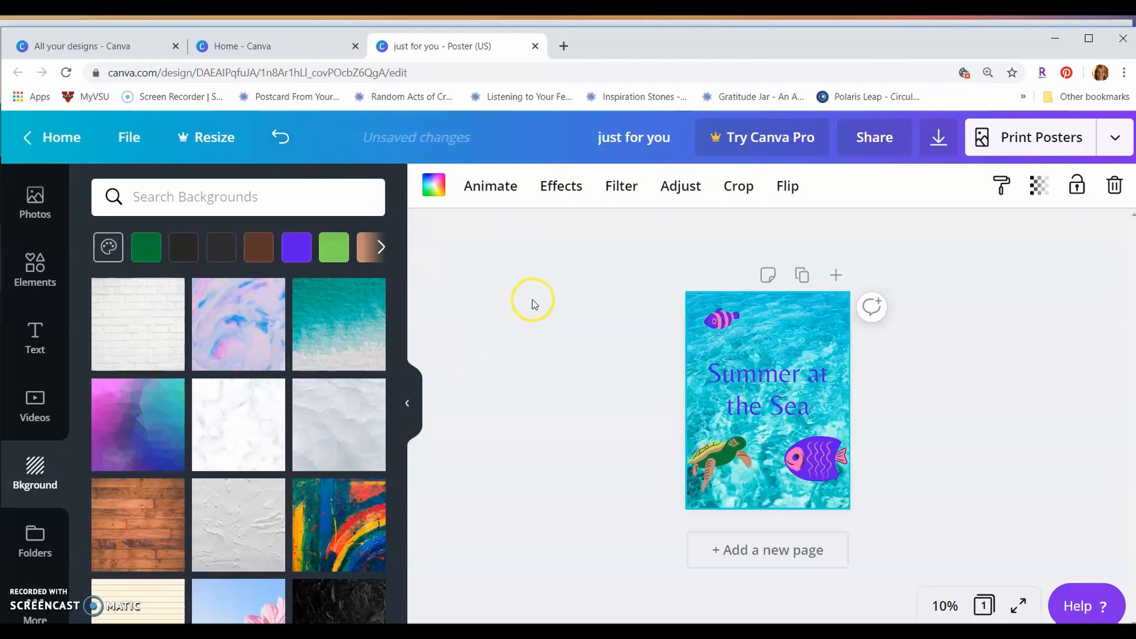
click(408, 404)
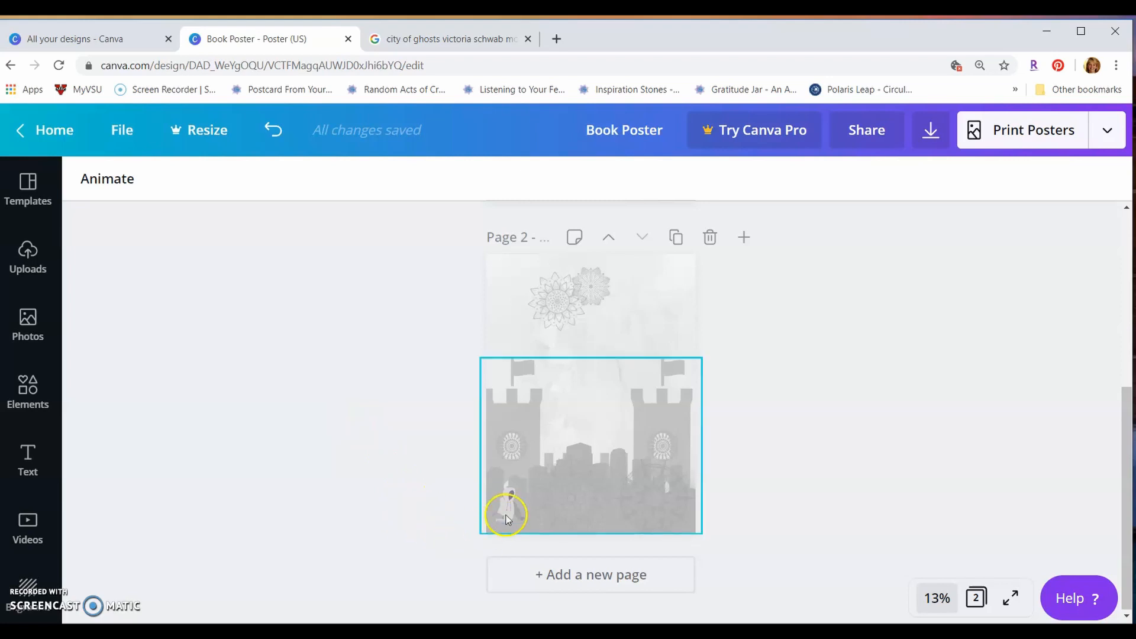
On page 2 of the Book Poster, reposition the pale hooded figure near the lower-left corner and enlarge it slightly.
drag(507, 519, 516, 517)
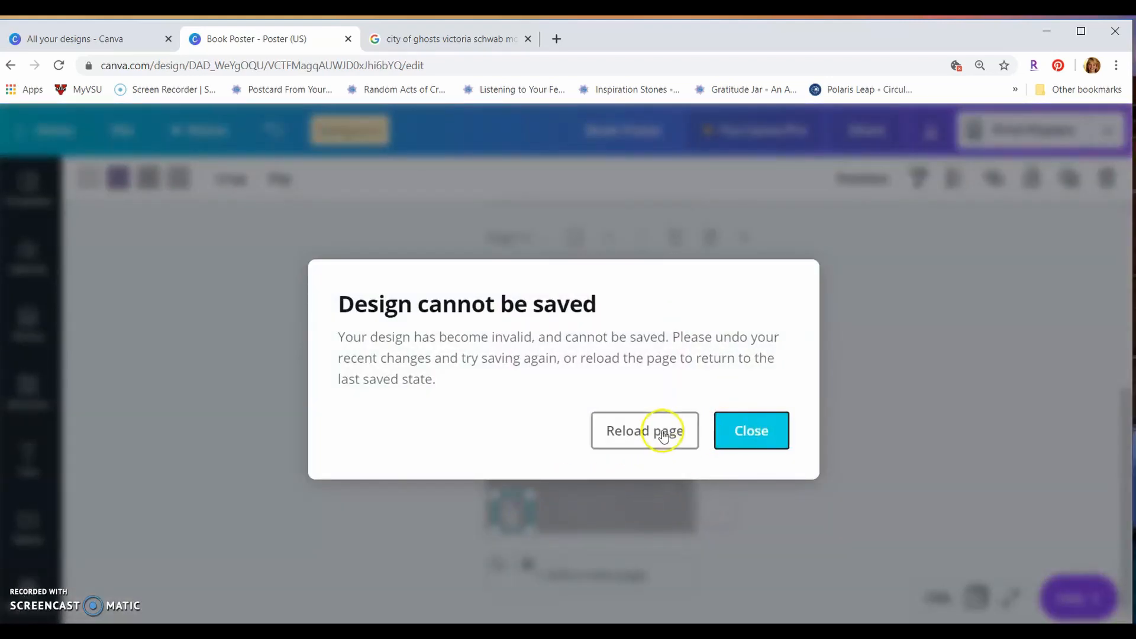
click(762, 431)
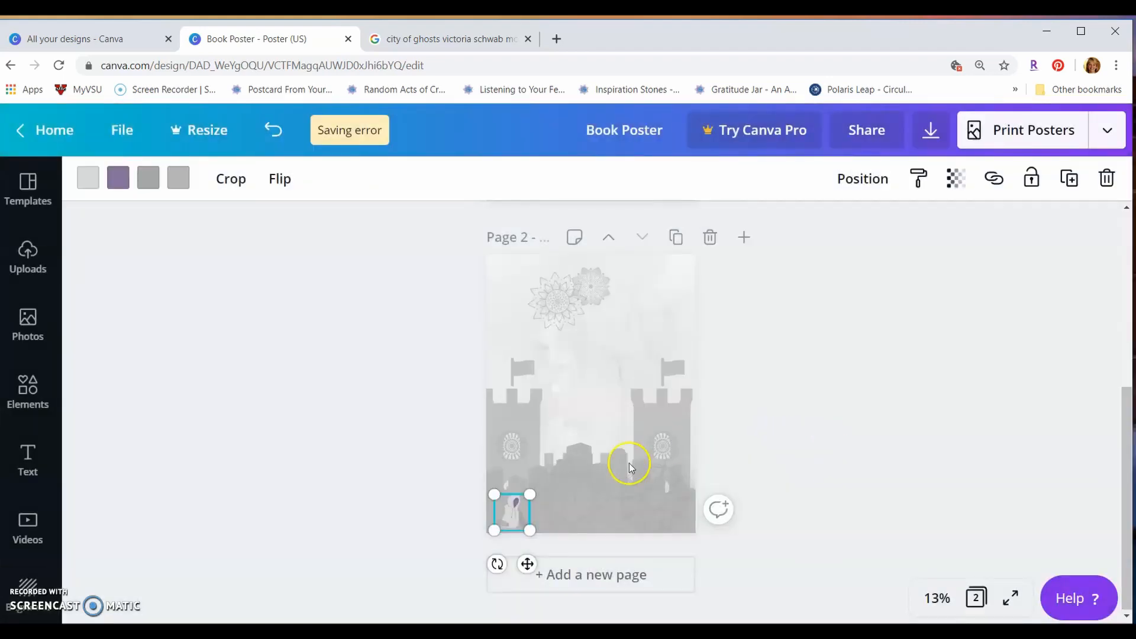
mouse_move(532, 492)
mouse_down()
mouse_move(545, 480)
mouse_move(526, 494)
mouse_up()
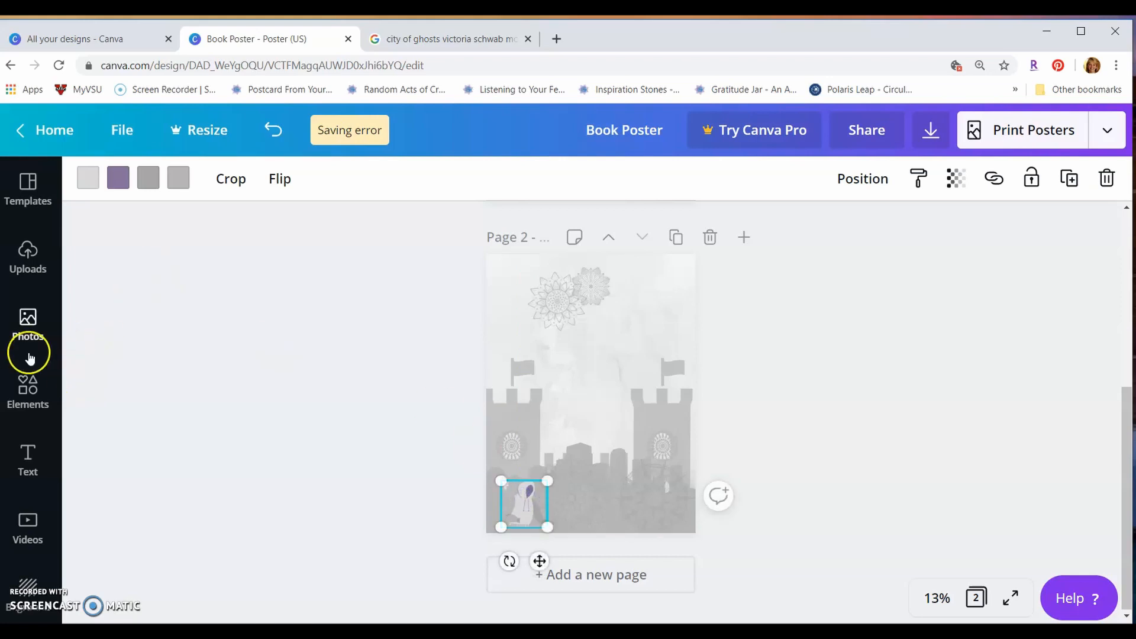
Add the recently used hooded figure with orange and pink sleeves to page 2 of the Book Poster.
click(28, 397)
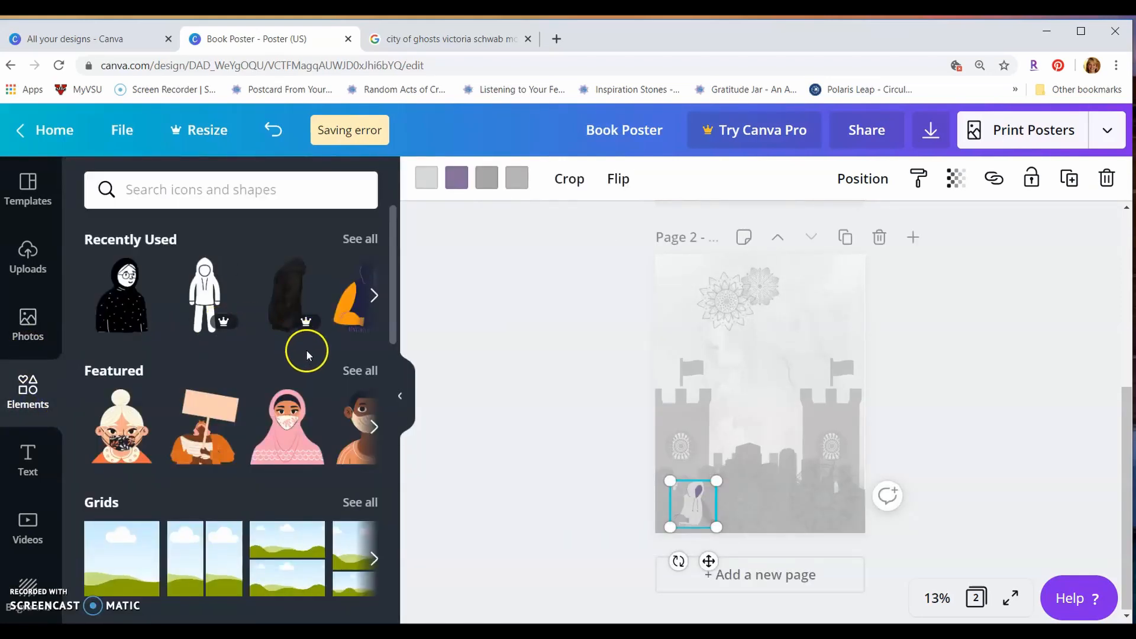
click(350, 312)
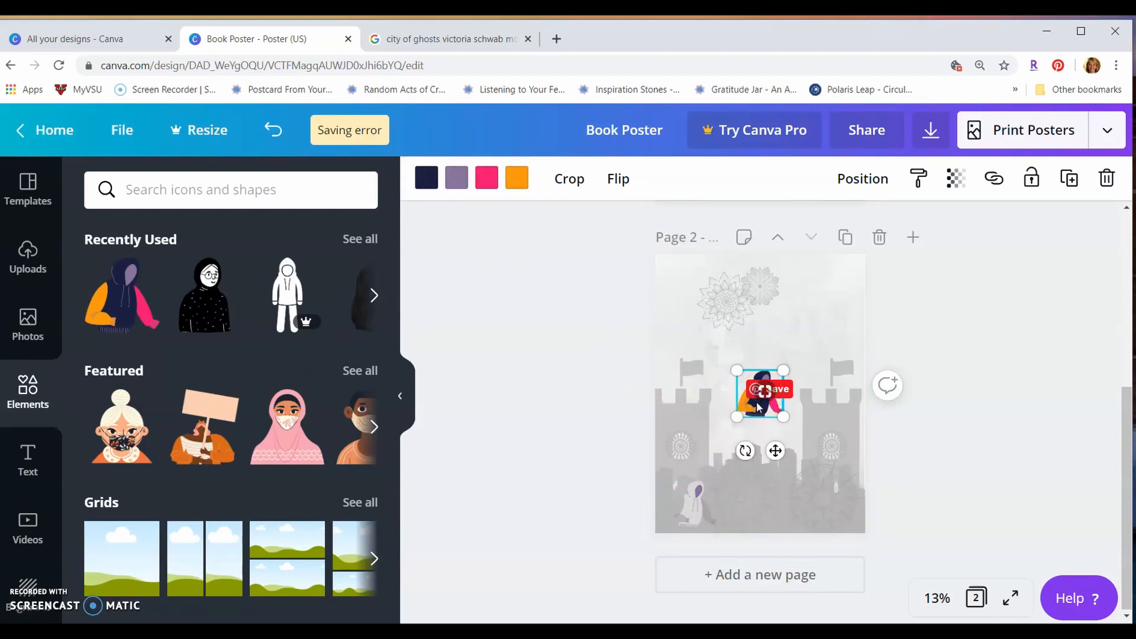
On page 2, enlarge the pale hooded figure to nearly the page width and shrink it back into the lower-left corner.
drag(757, 405, 824, 353)
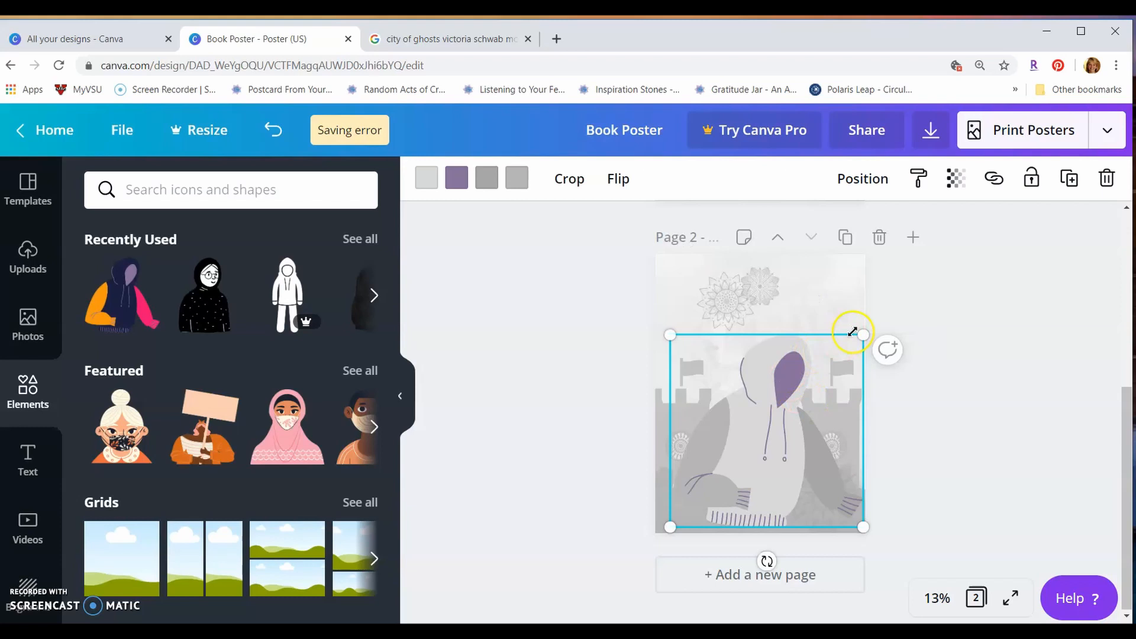
drag(862, 334, 739, 458)
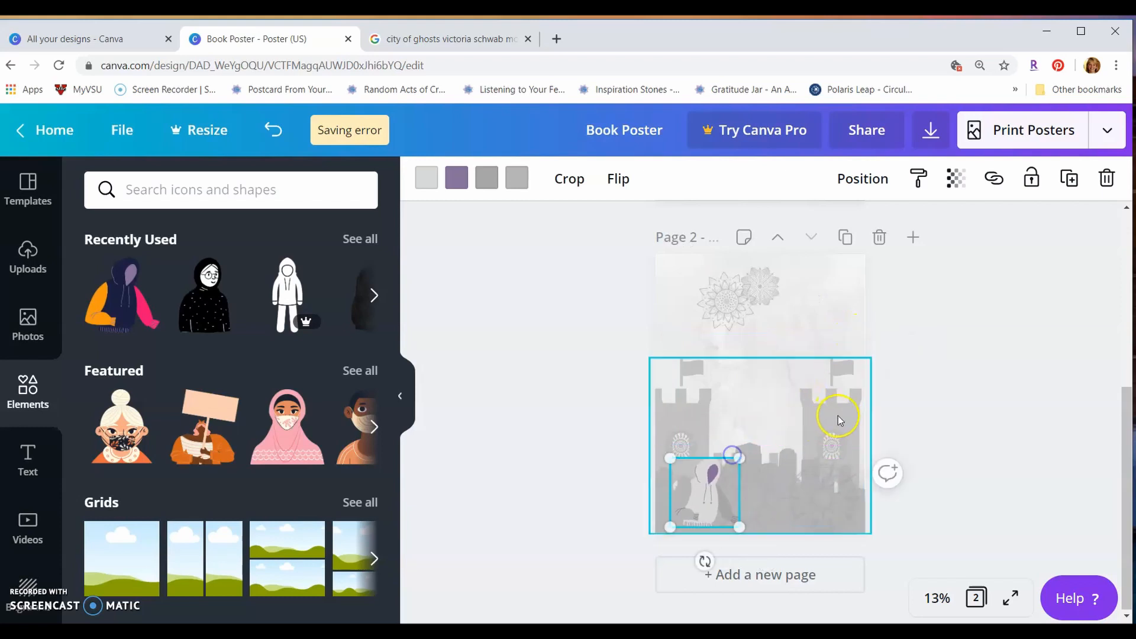
Ungroup the castle and skyline on page 2, and place the castle tilted across the upper half with the skyline near the bottom edge.
drag(826, 419, 832, 335)
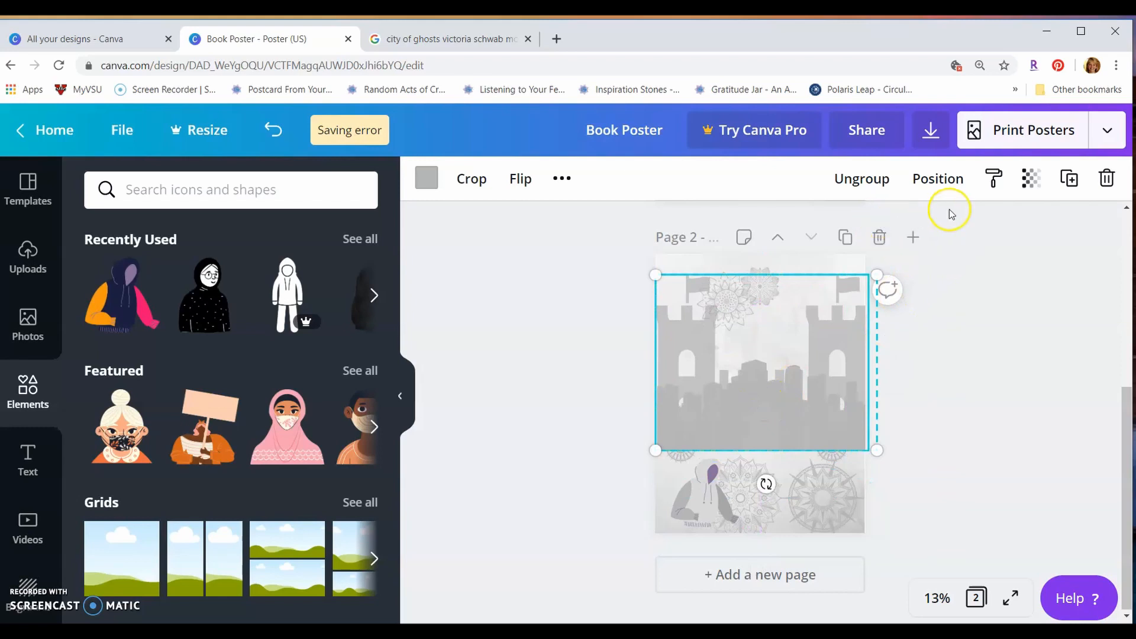
click(867, 179)
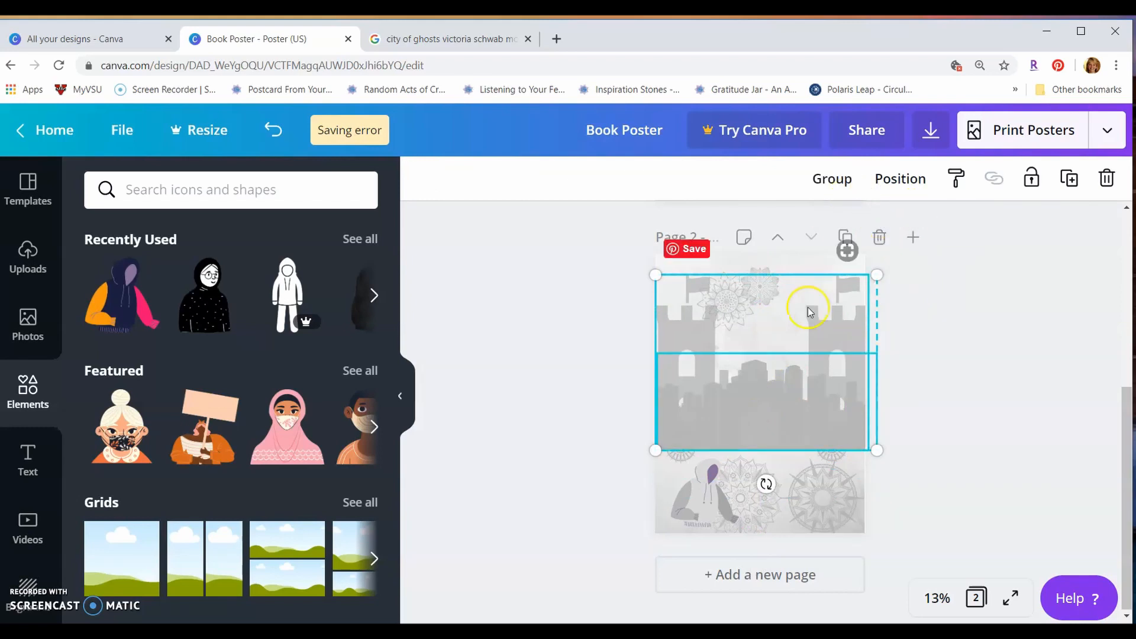
click(813, 337)
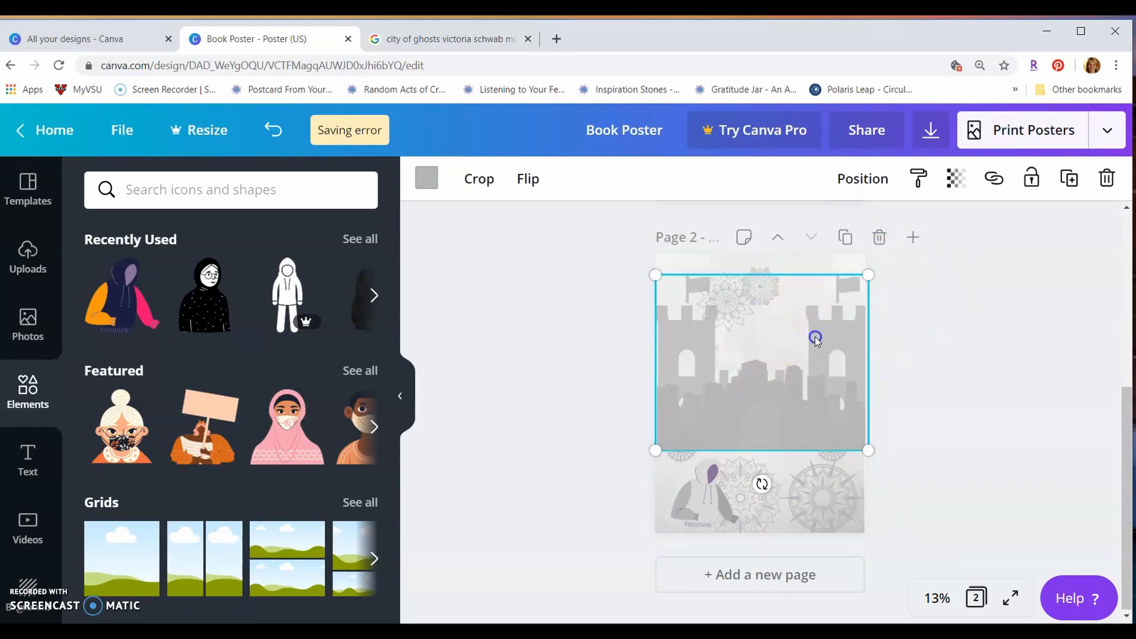
drag(773, 361, 760, 314)
drag(753, 423, 775, 510)
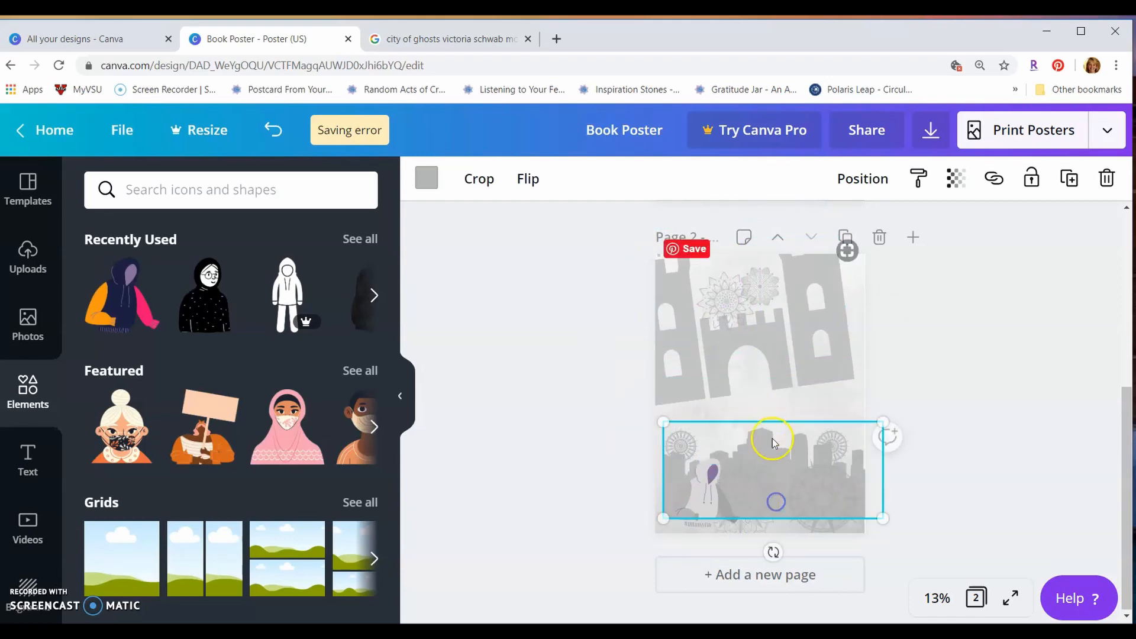
drag(763, 388, 754, 332)
On page 1, enlarge the gray standing hooded figure to nearly the page height and center it on the page.
scroll(775, 393, up, 5)
click(698, 371)
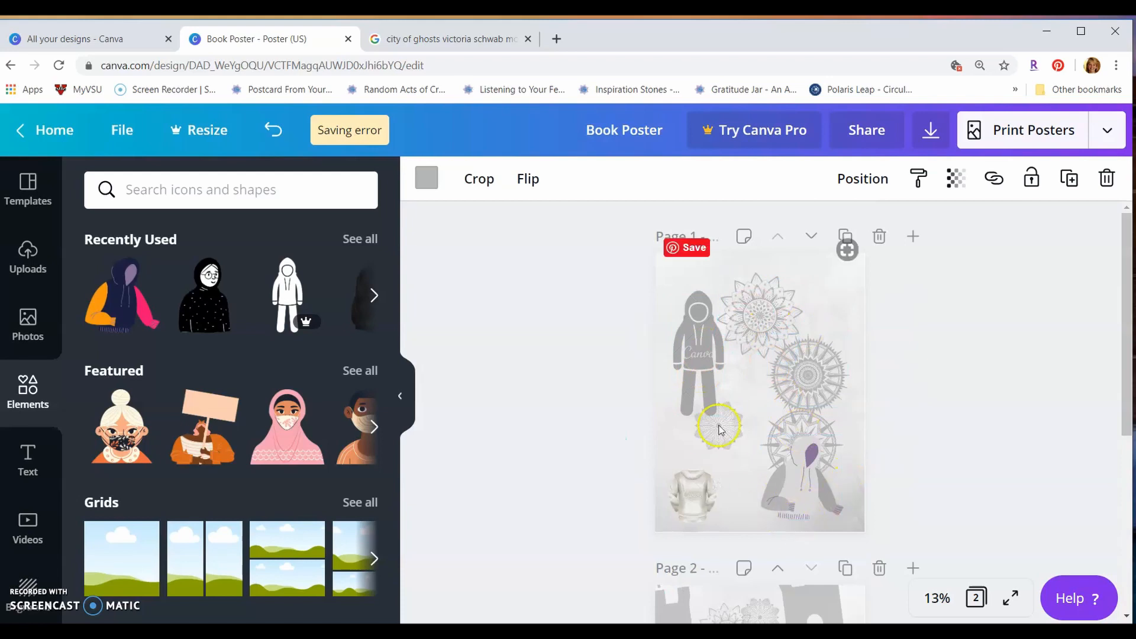
click(689, 359)
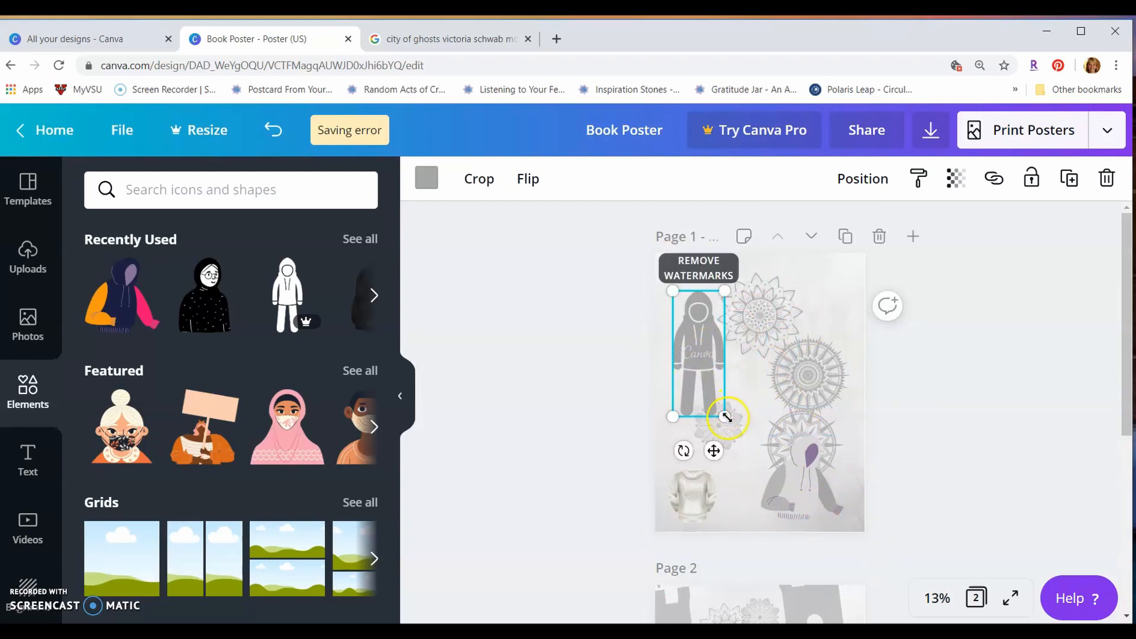
drag(789, 478, 836, 527)
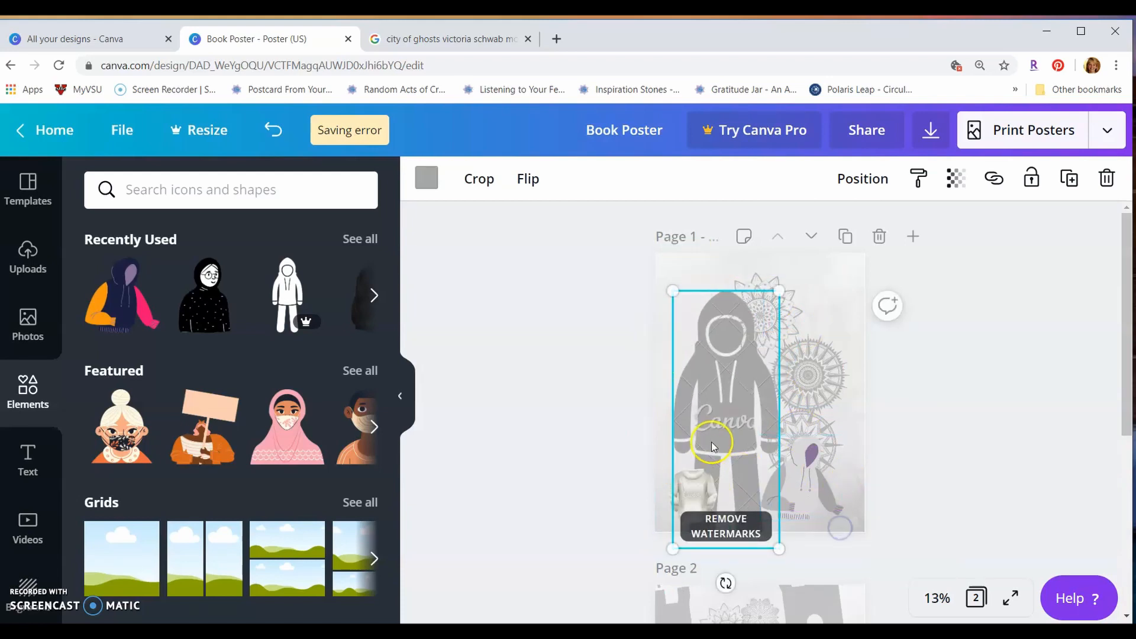
drag(731, 408, 761, 374)
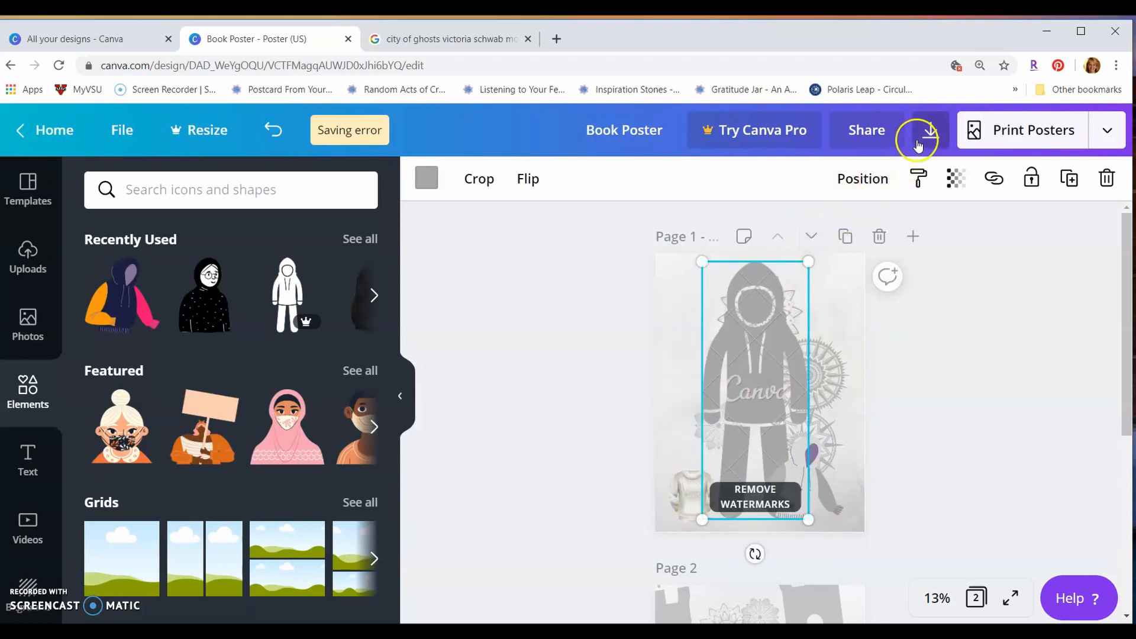
Delete the enlarged standing hooded figure from page 1, dismissing the save-error dialogs.
click(1014, 145)
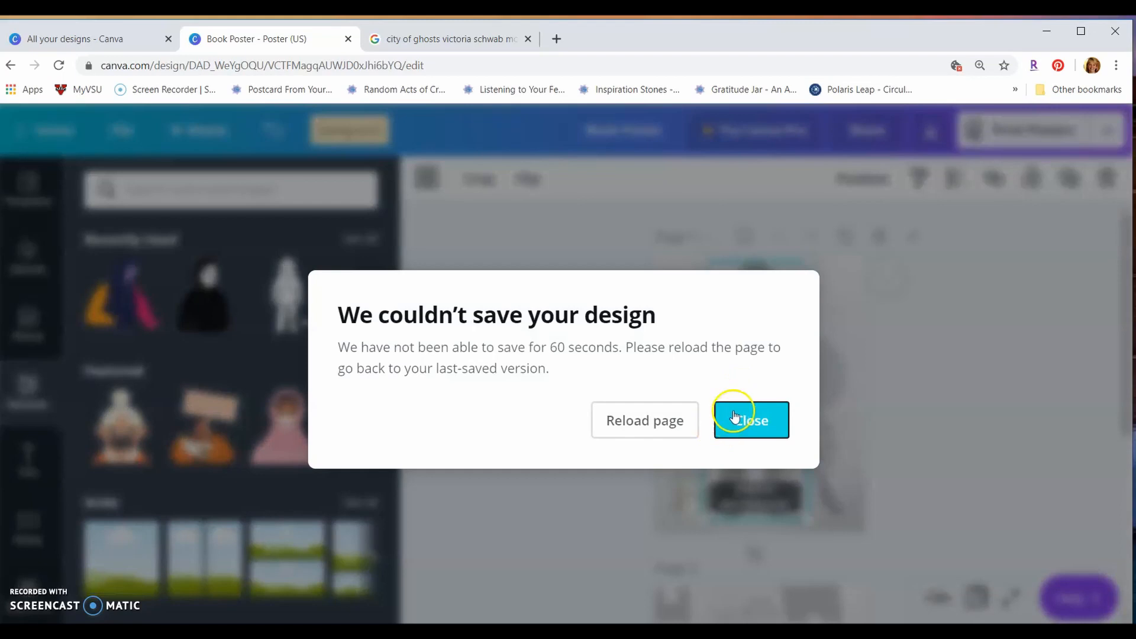
click(735, 416)
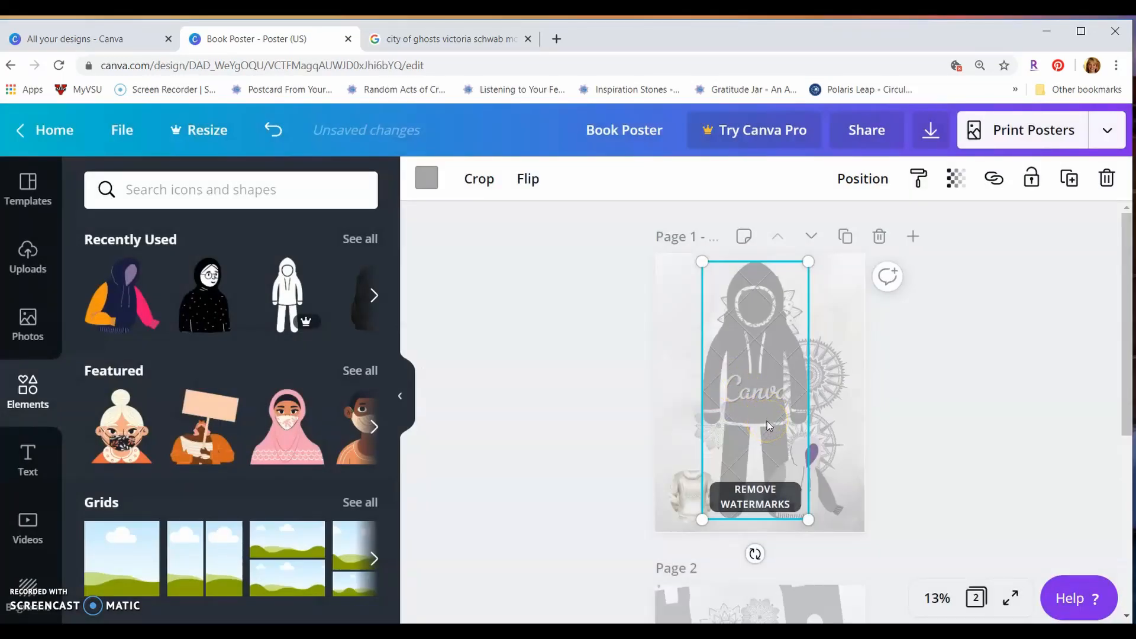
click(754, 376)
key(Delete)
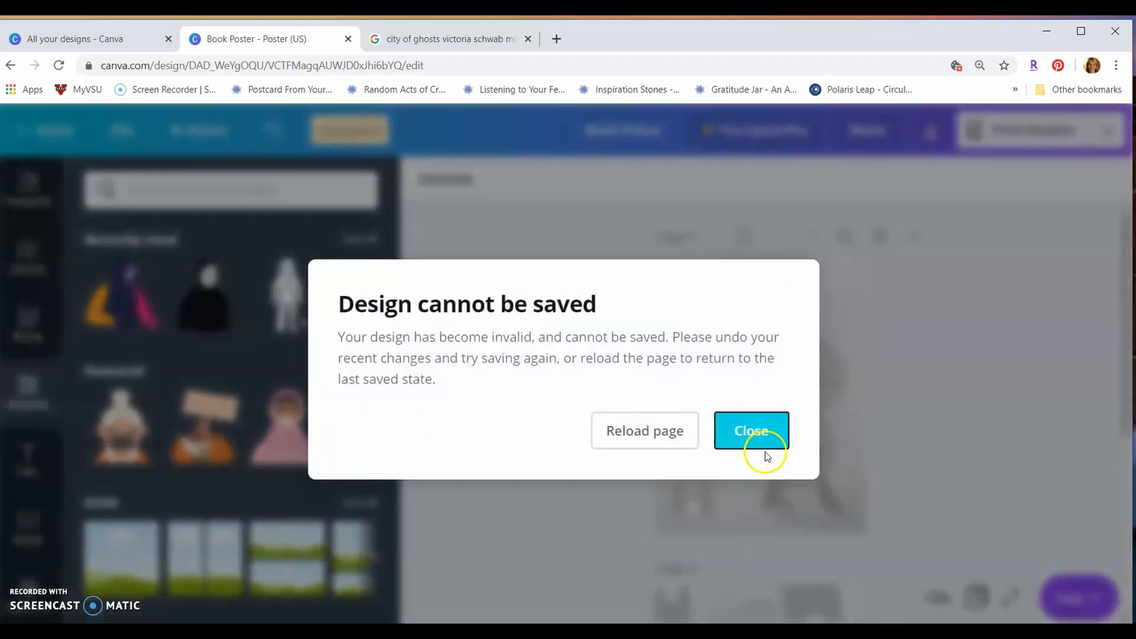
click(748, 444)
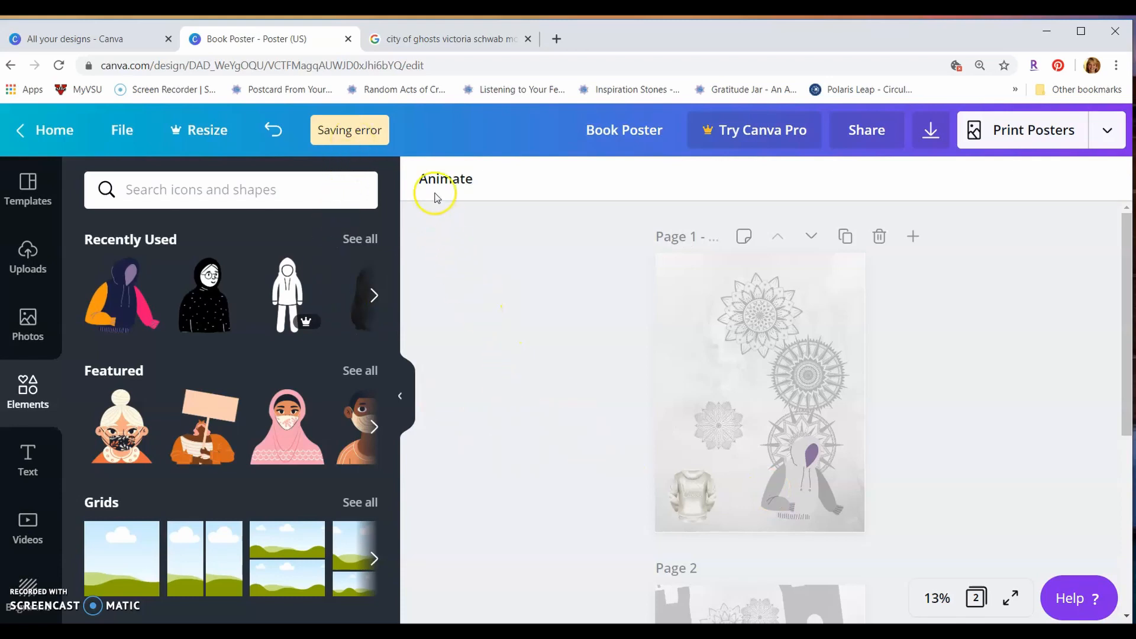
Select the page 1 background and apply the Rise animation to the page.
click(400, 395)
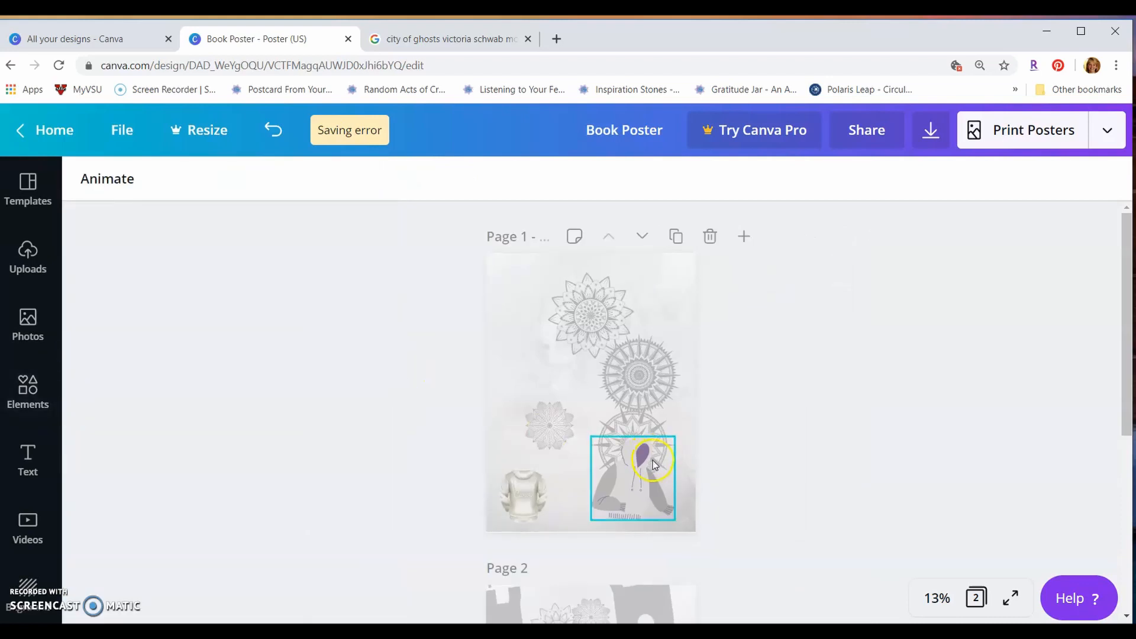
click(636, 379)
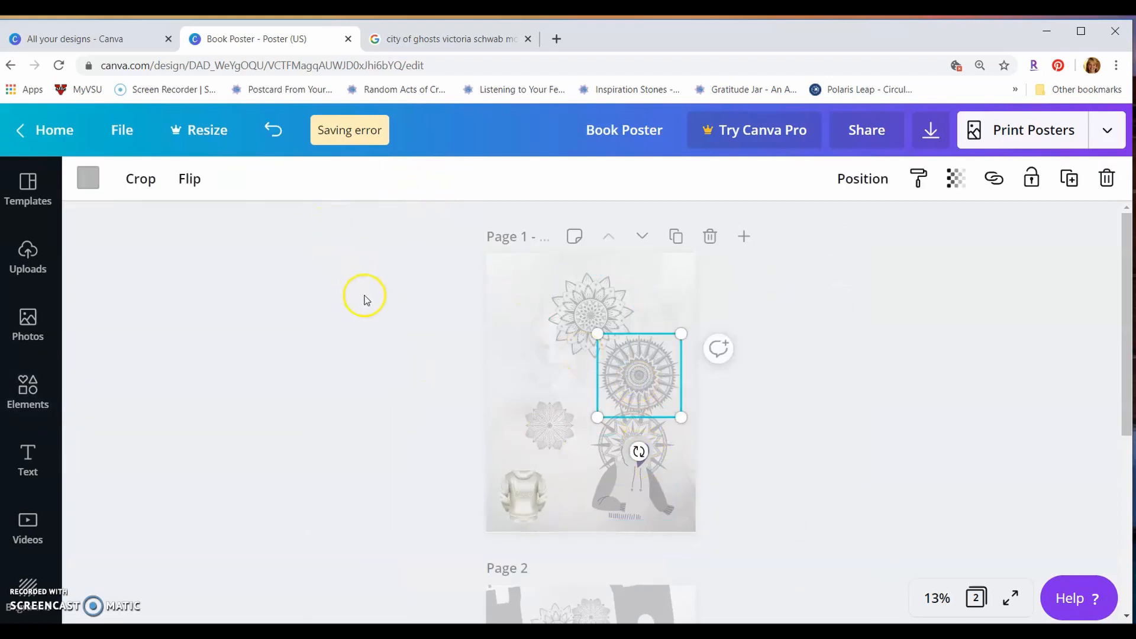
click(292, 267)
click(524, 325)
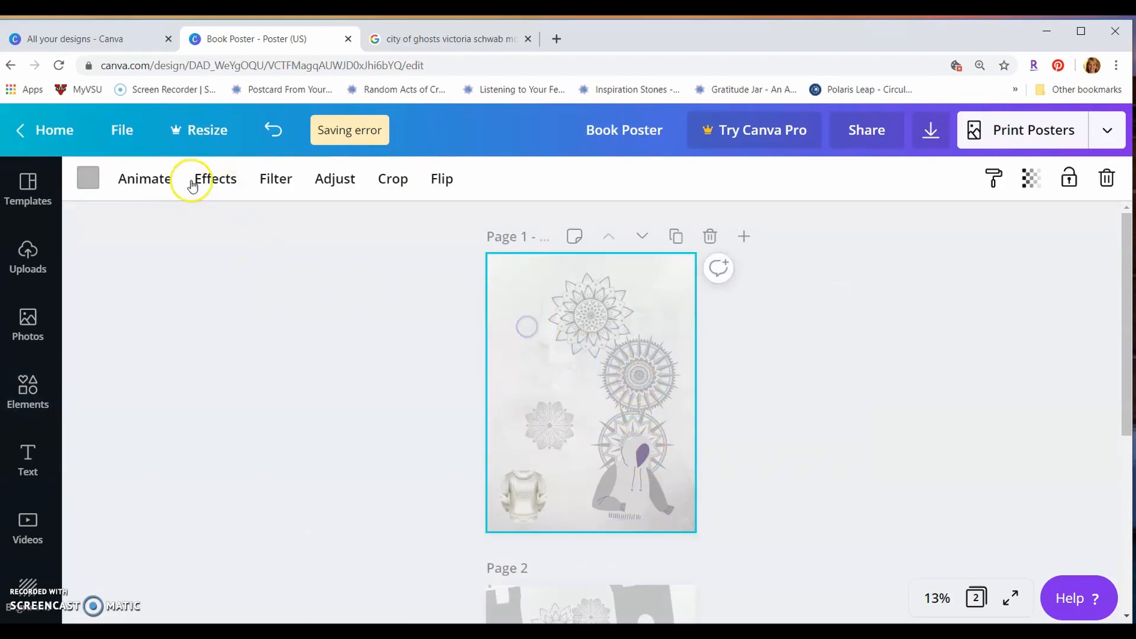
click(148, 186)
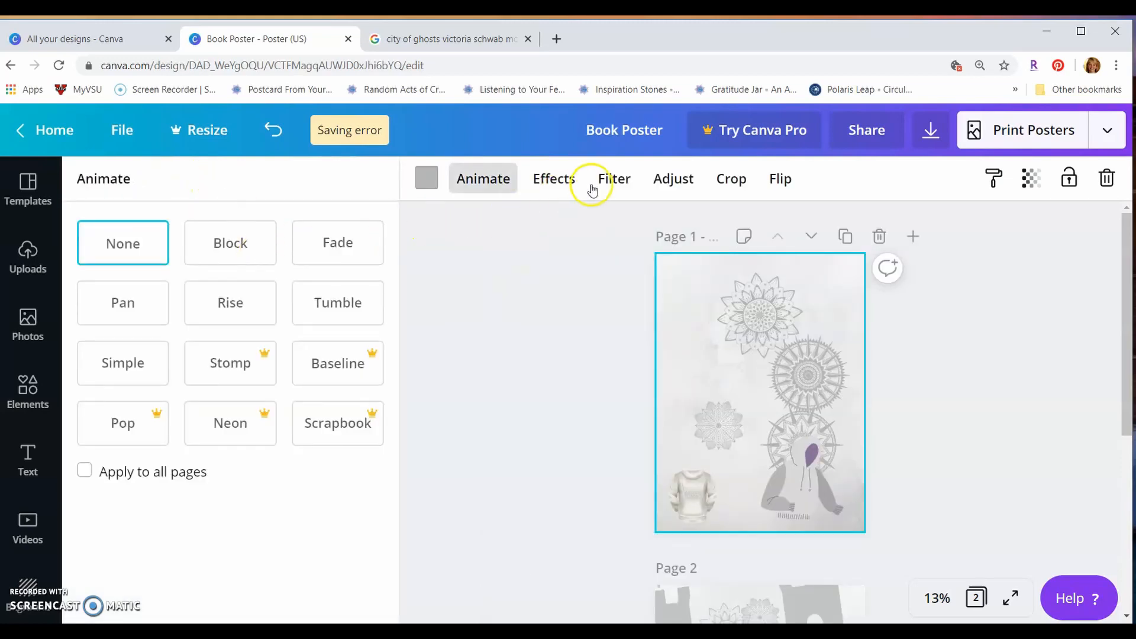
click(237, 301)
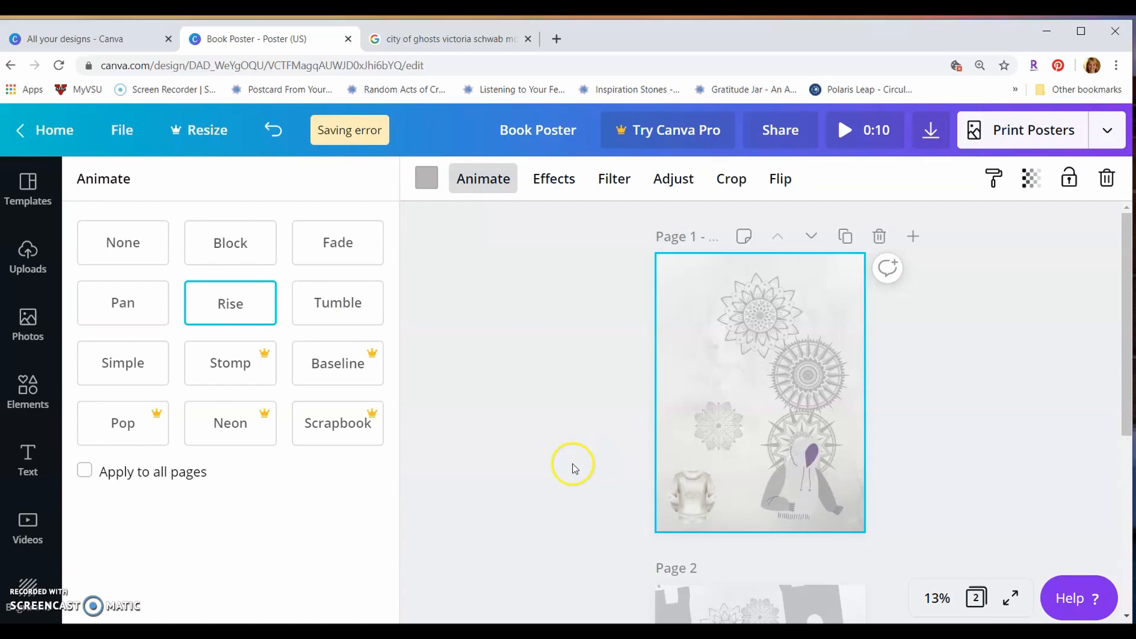
Move the tilted castle and the skyline back down to the lower half of page 2.
scroll(571, 464, down, 5)
click(683, 465)
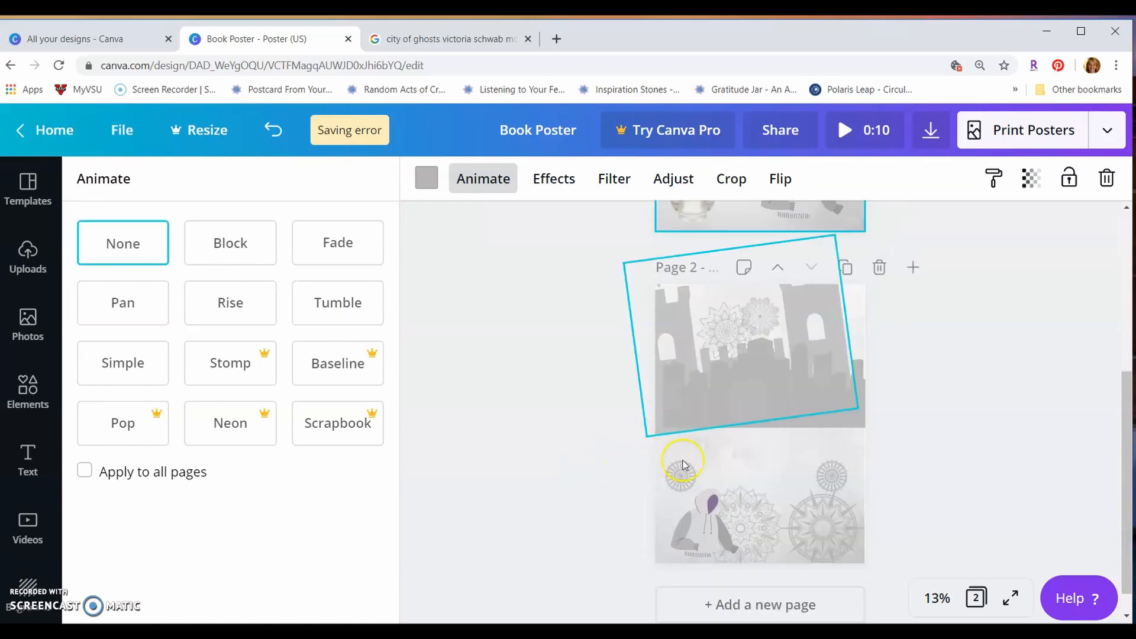
click(757, 418)
drag(617, 393, 640, 534)
drag(586, 371, 580, 502)
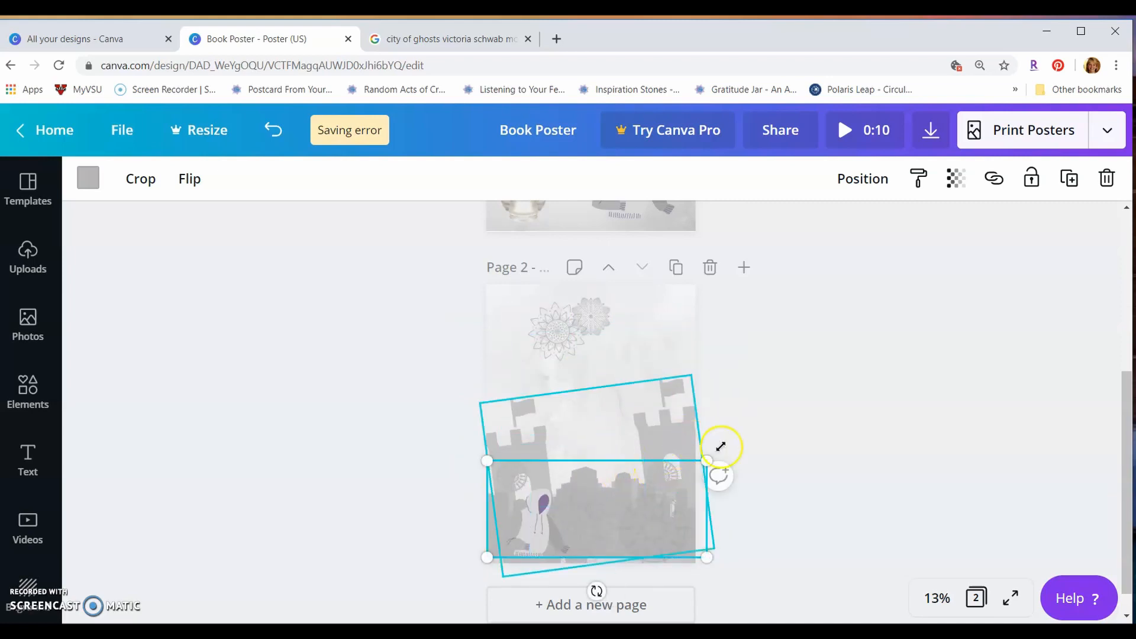
Shift the tilted castle partly beyond page 2's right edge and lower the skyline slightly past the bottom edge.
click(725, 447)
drag(664, 469, 671, 461)
mouse_move(504, 489)
mouse_down()
mouse_move(510, 472)
mouse_move(532, 487)
mouse_move(512, 464)
mouse_move(513, 473)
mouse_up()
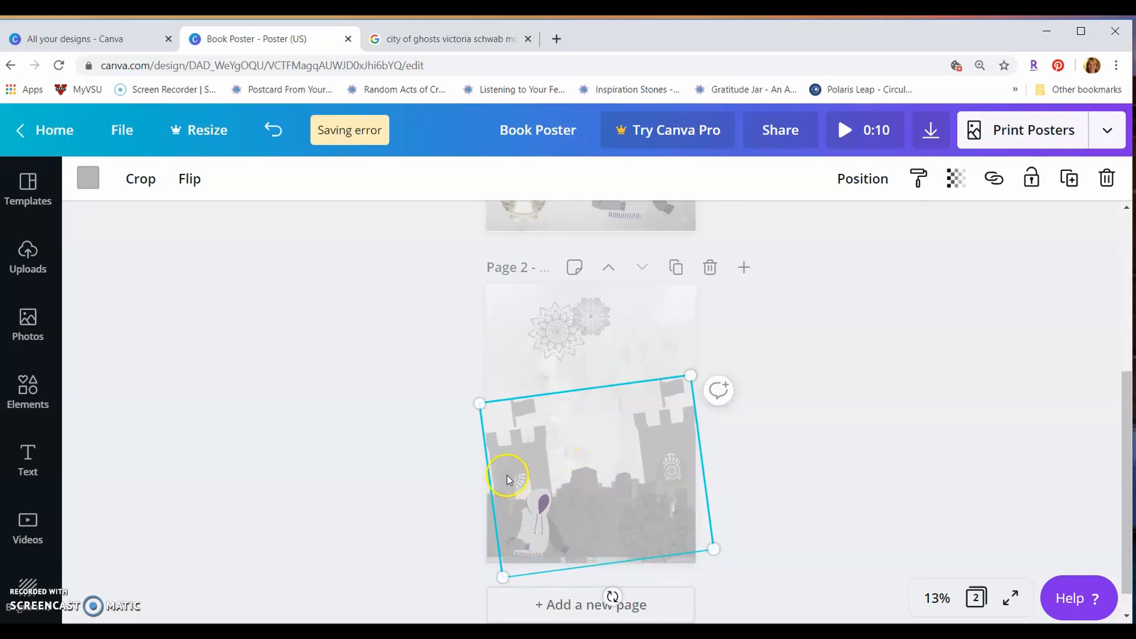
drag(521, 477, 574, 466)
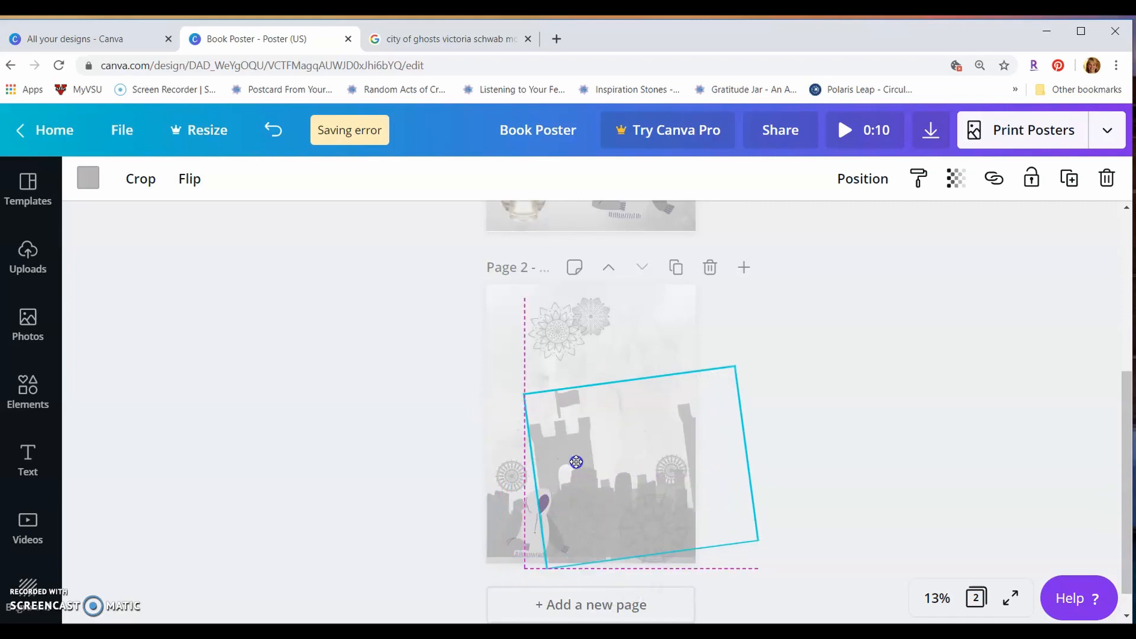
click(538, 464)
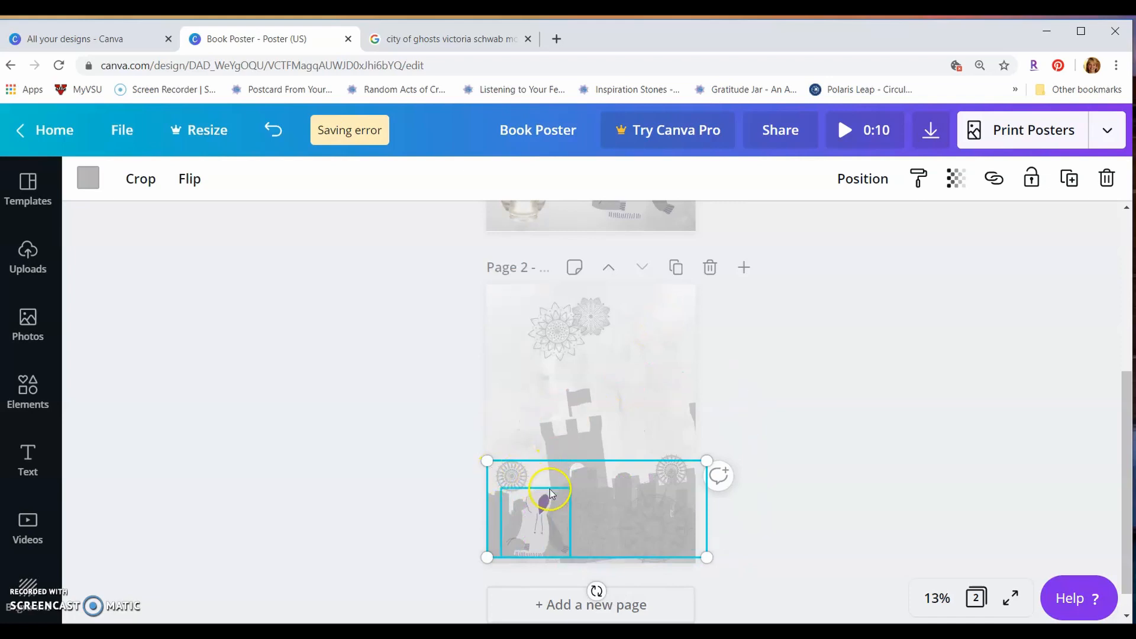
drag(538, 481, 559, 505)
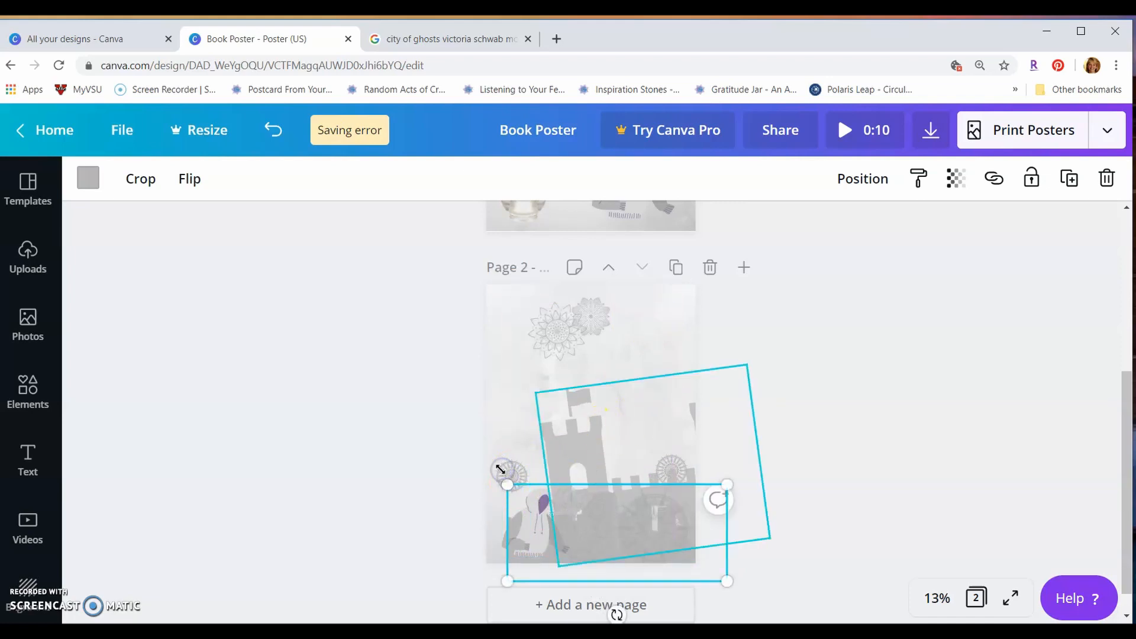
Move the small left mandala on page 2 up beside the castle tower and show its layering and page-alignment options.
click(512, 474)
drag(519, 473, 525, 430)
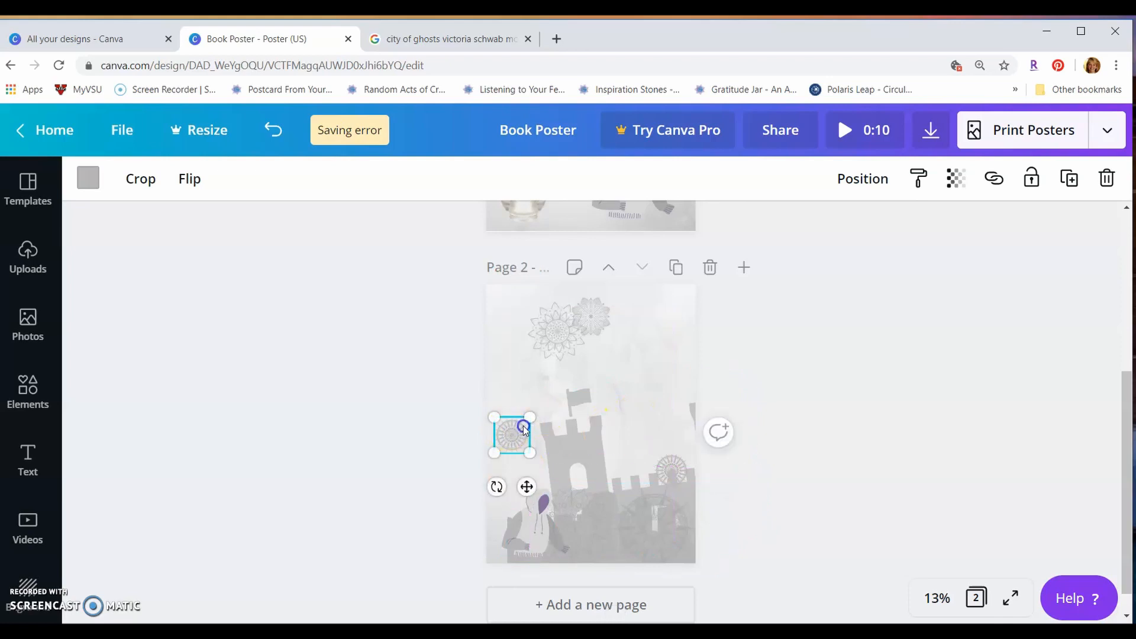
click(853, 180)
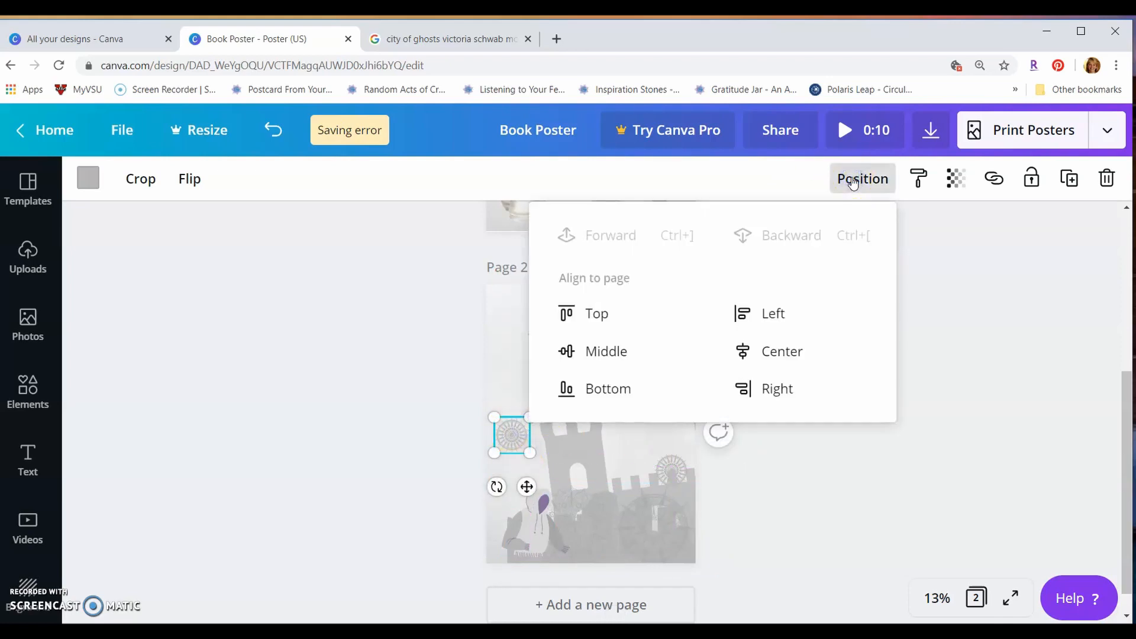
click(951, 277)
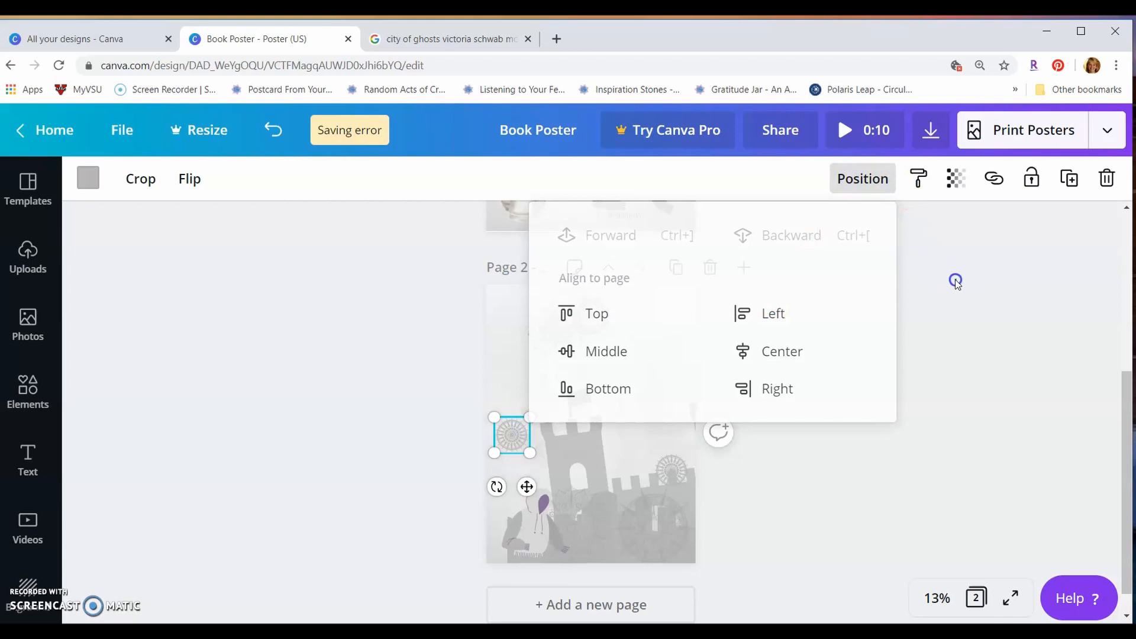
click(512, 435)
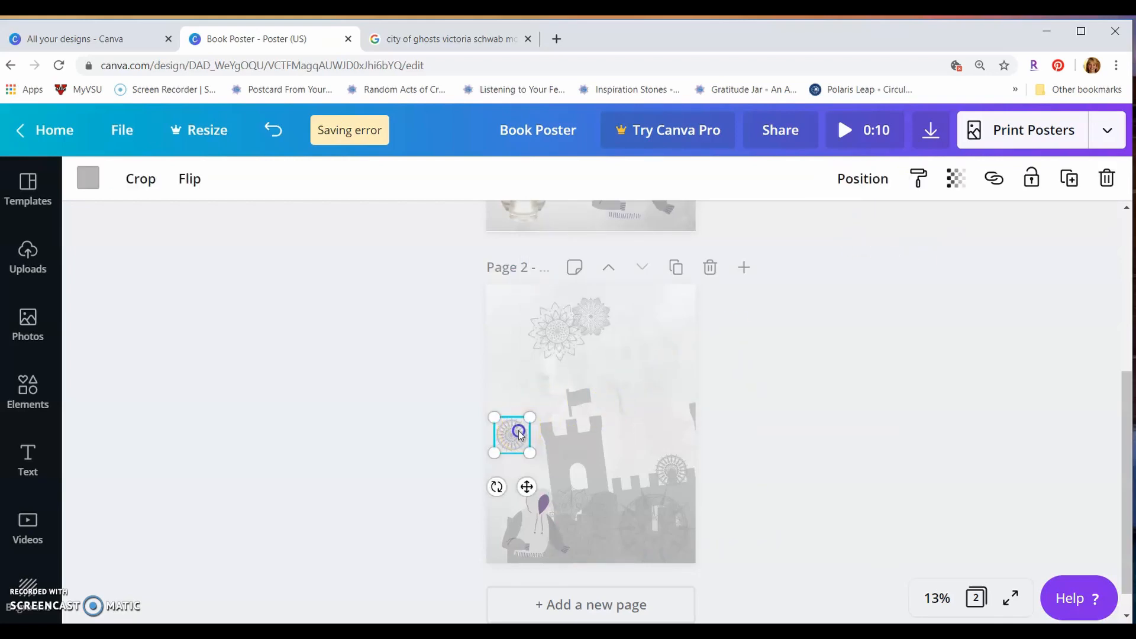
click(868, 188)
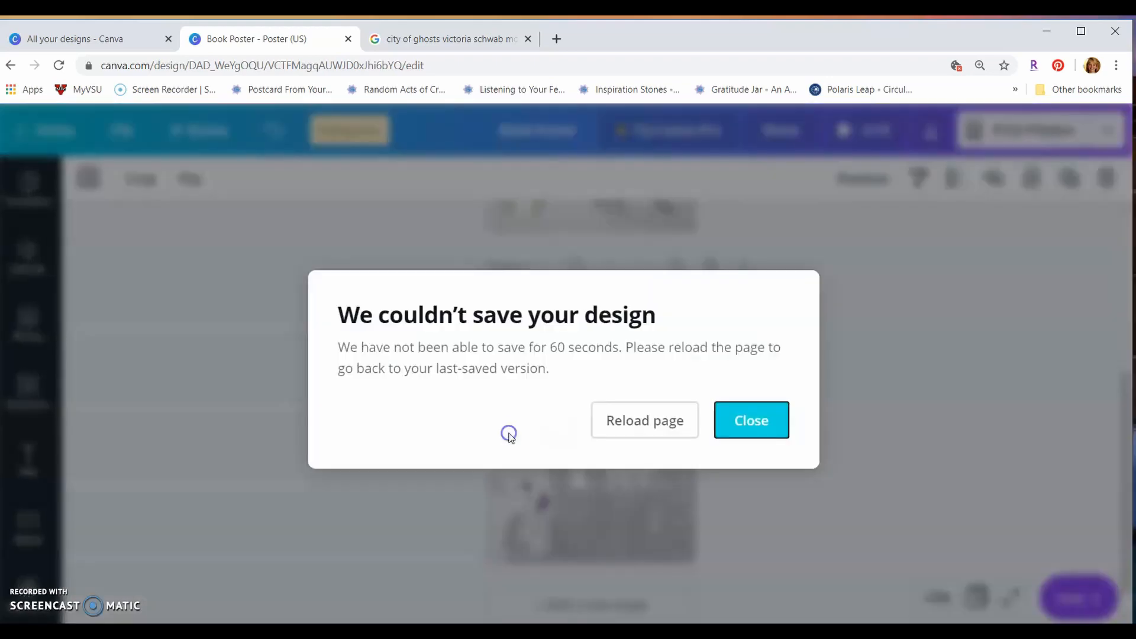
Reload the Book Poster to its last-saved version and view both of its pages.
click(660, 421)
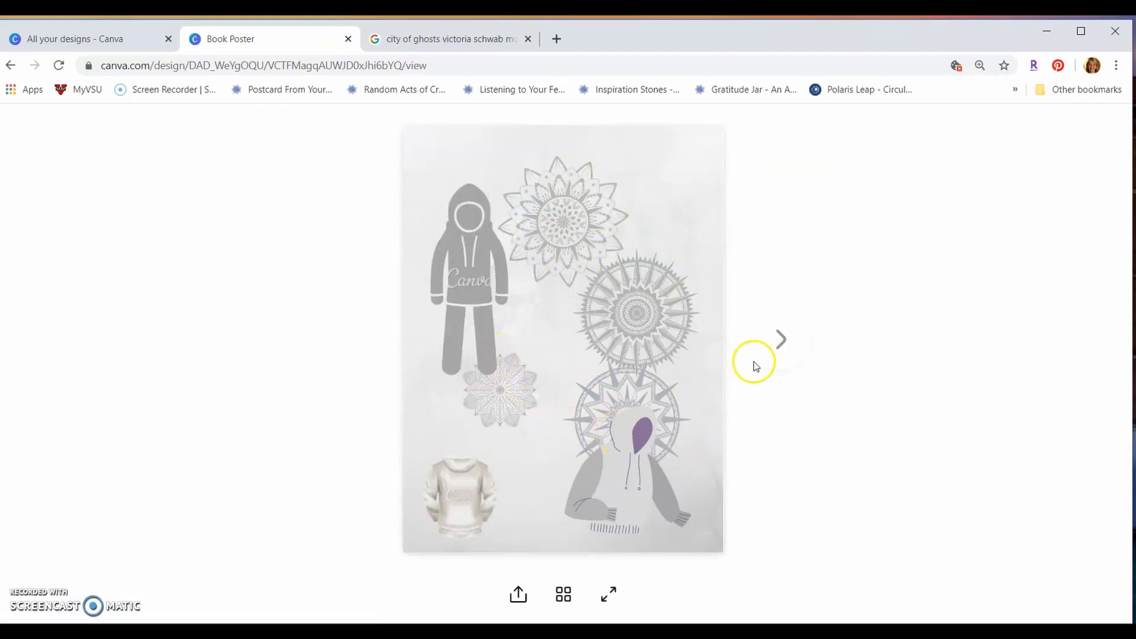
click(783, 348)
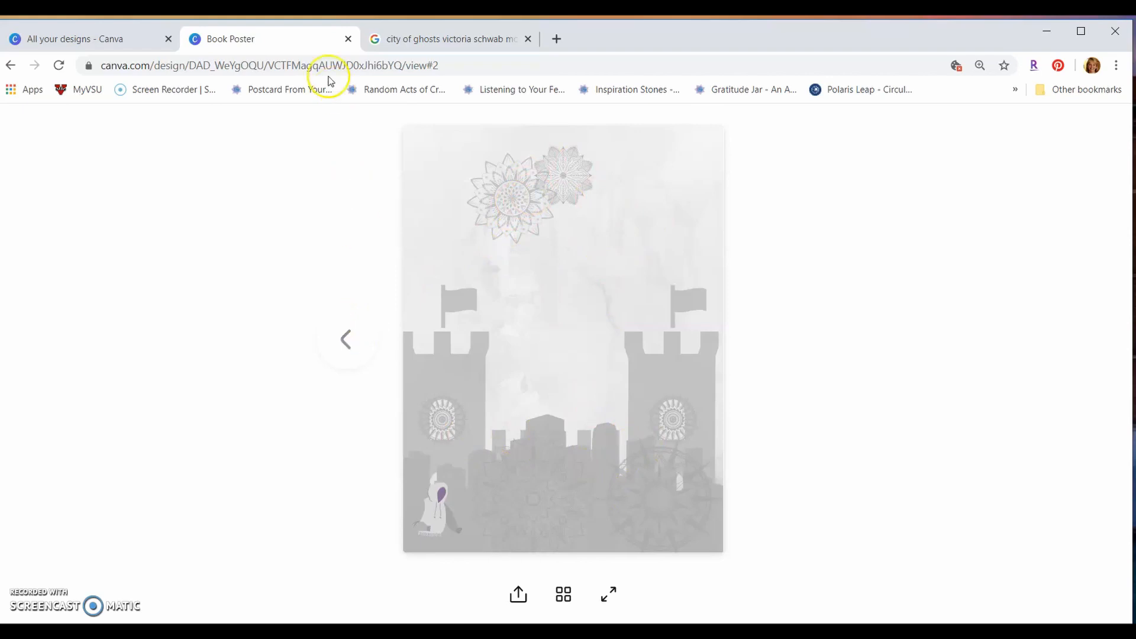
click(126, 40)
click(272, 36)
click(355, 355)
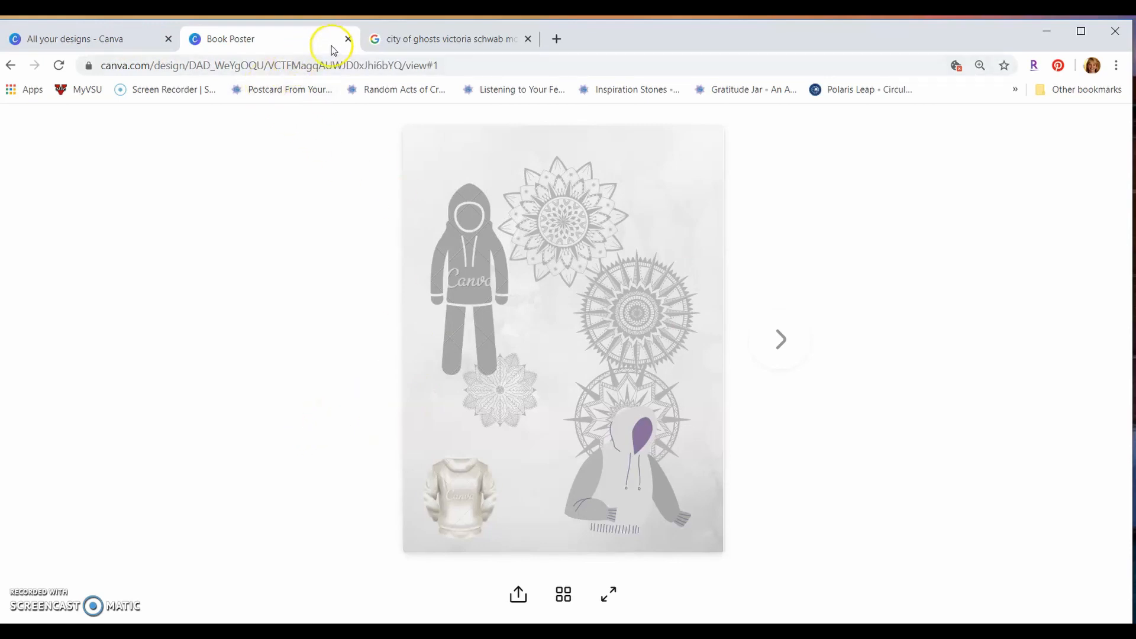
Close the Book Poster view, reopen the design from All your designs, and switch to the book-cover image search.
click(348, 40)
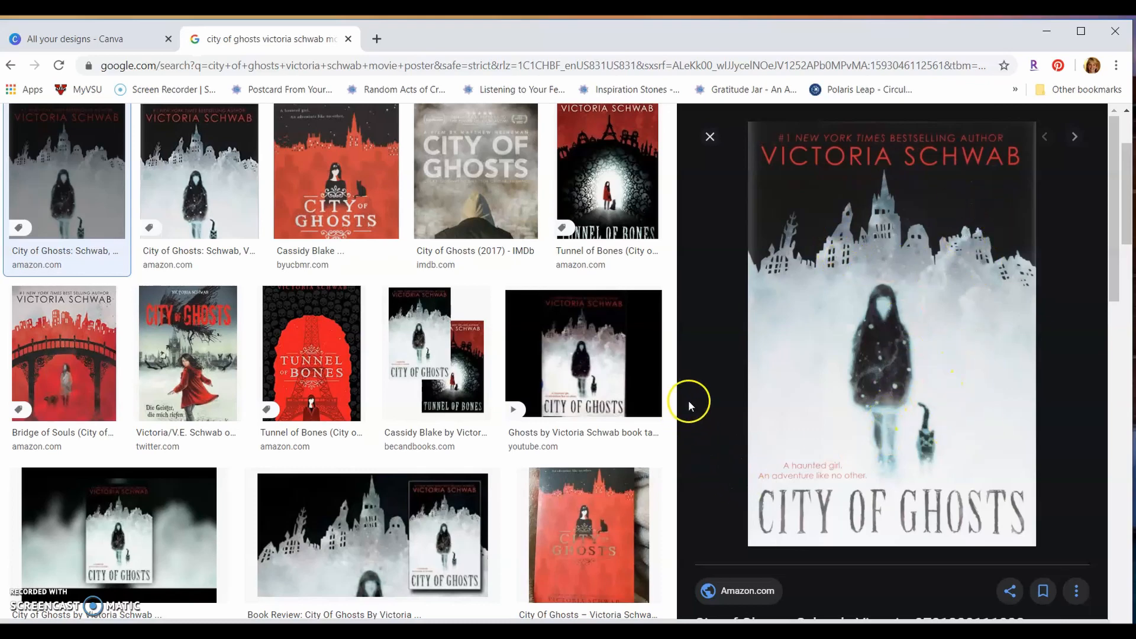
click(60, 40)
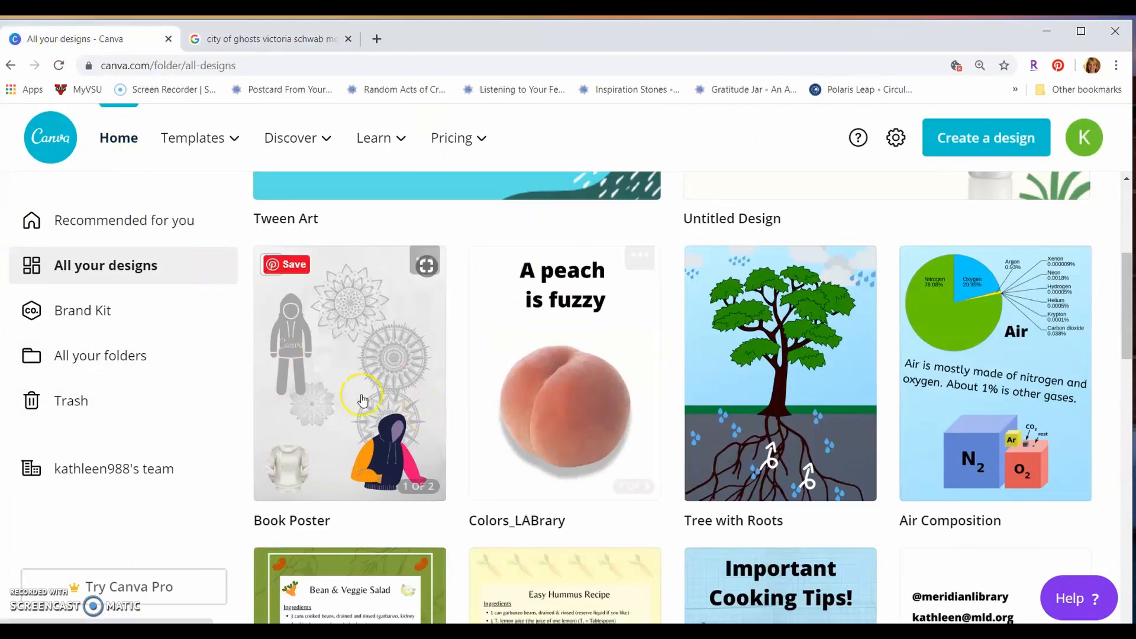
click(429, 399)
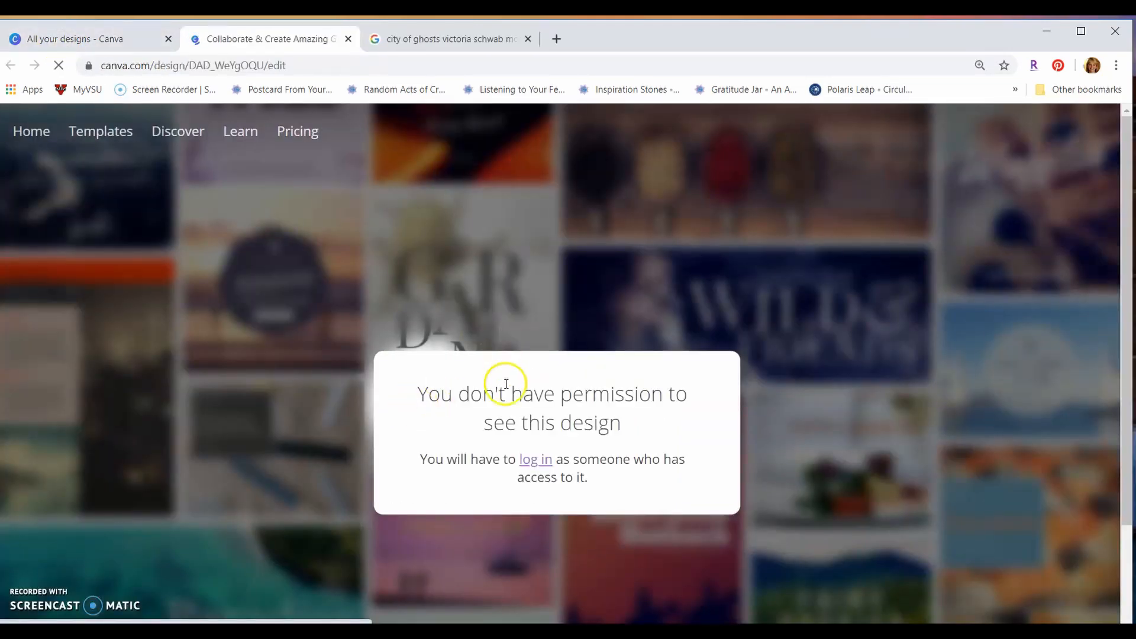
click(392, 41)
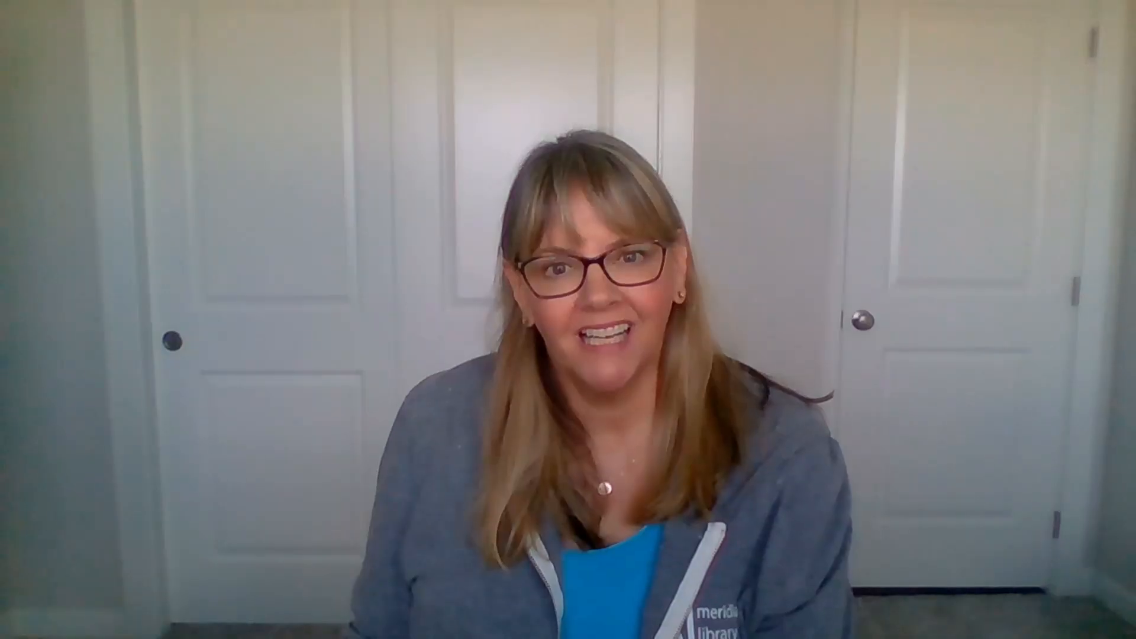